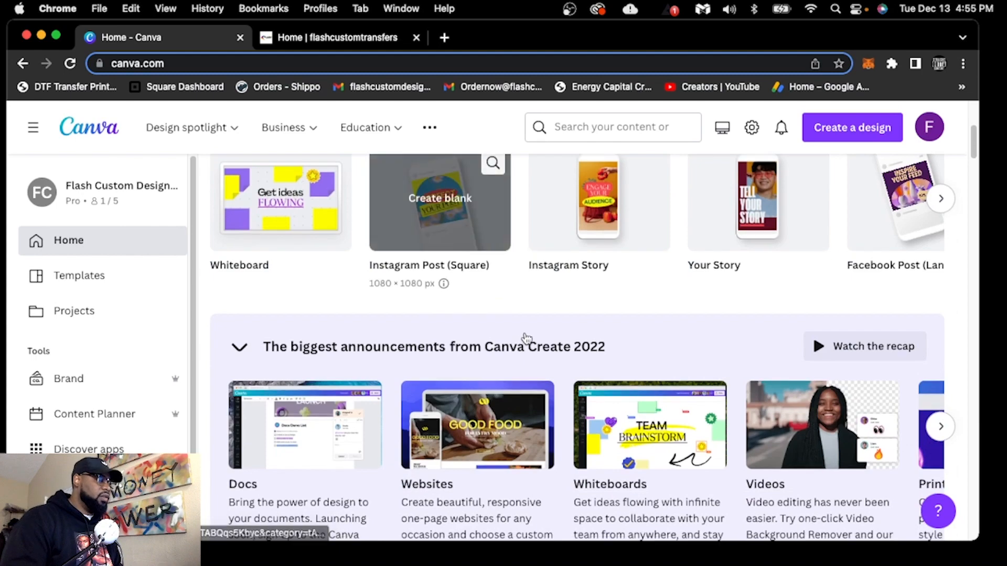
pyautogui.scroll(-8, 519, 325)
pyautogui.scroll(8, 537, 318)
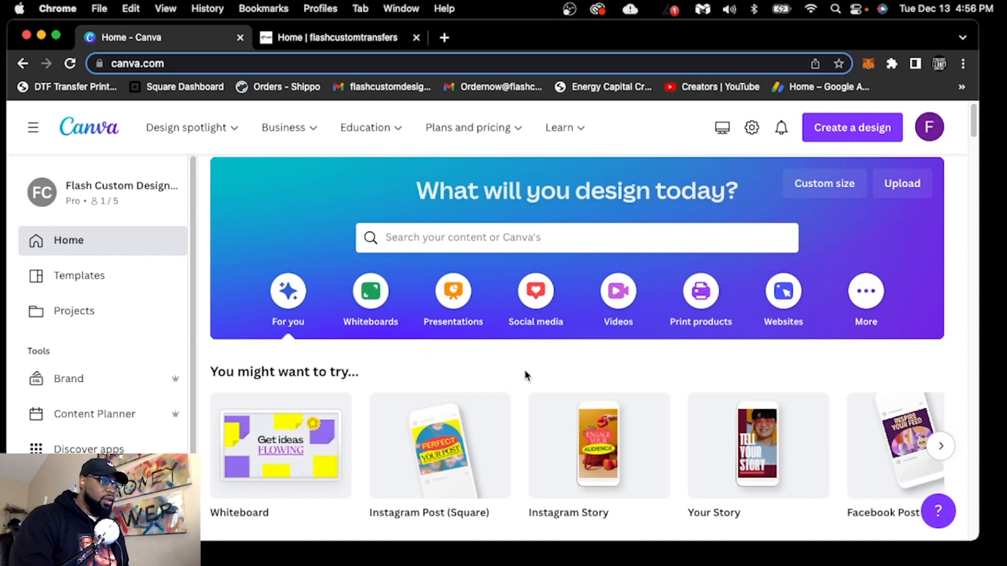
pyautogui.scroll(-1, 523, 375)
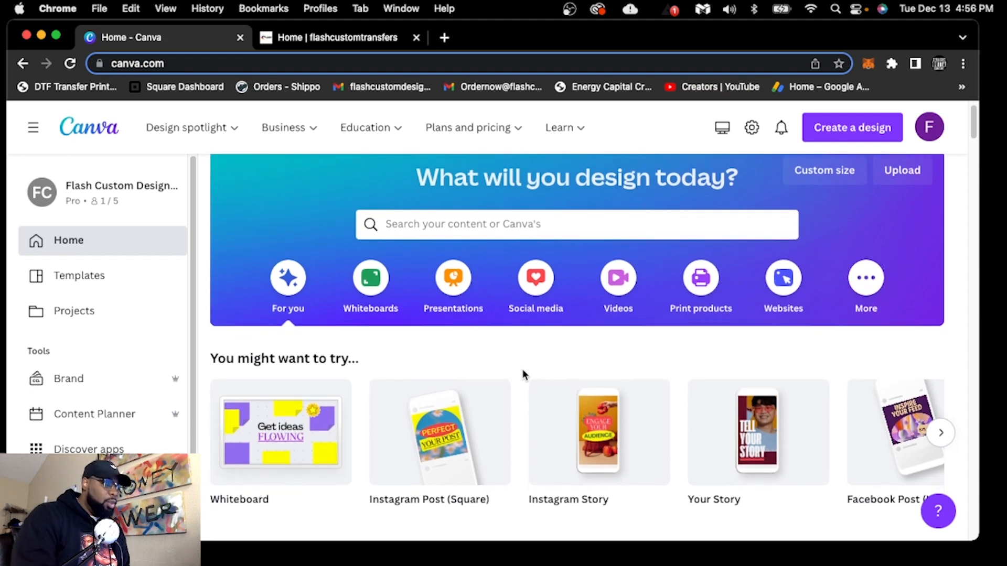
pyautogui.scroll(-5, 522, 372)
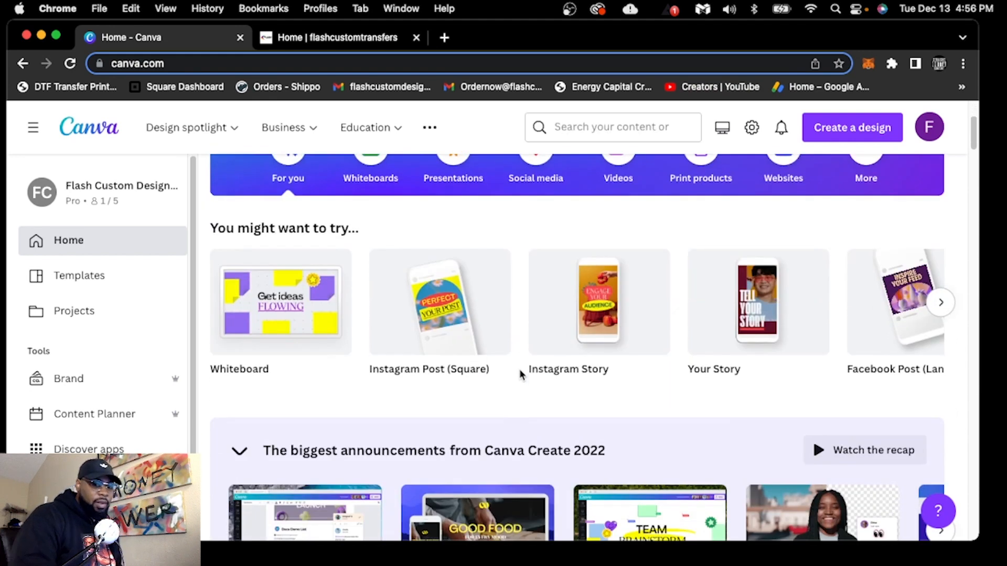
pyautogui.scroll(6, 520, 374)
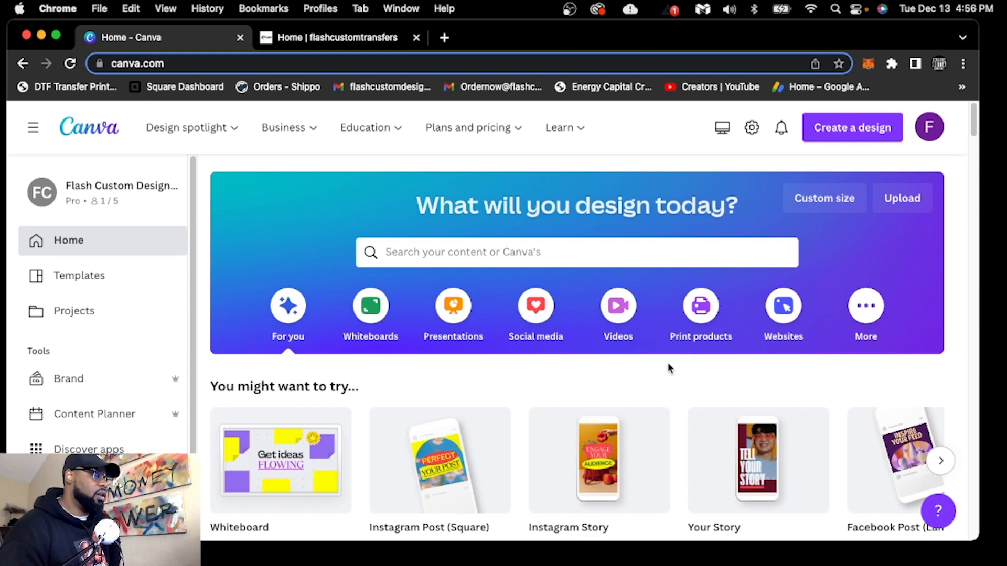
# Switch to the flashcustomtransfers.com home page and read its sale banner and the notice on order turnaround and shipping
pyautogui.click(351, 41)
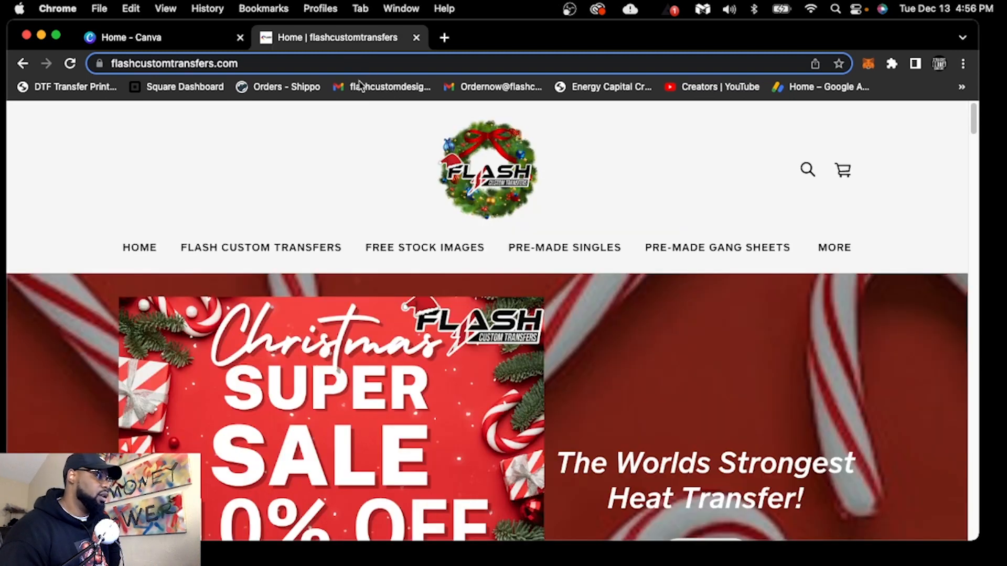
pyautogui.scroll(-1, 474, 303)
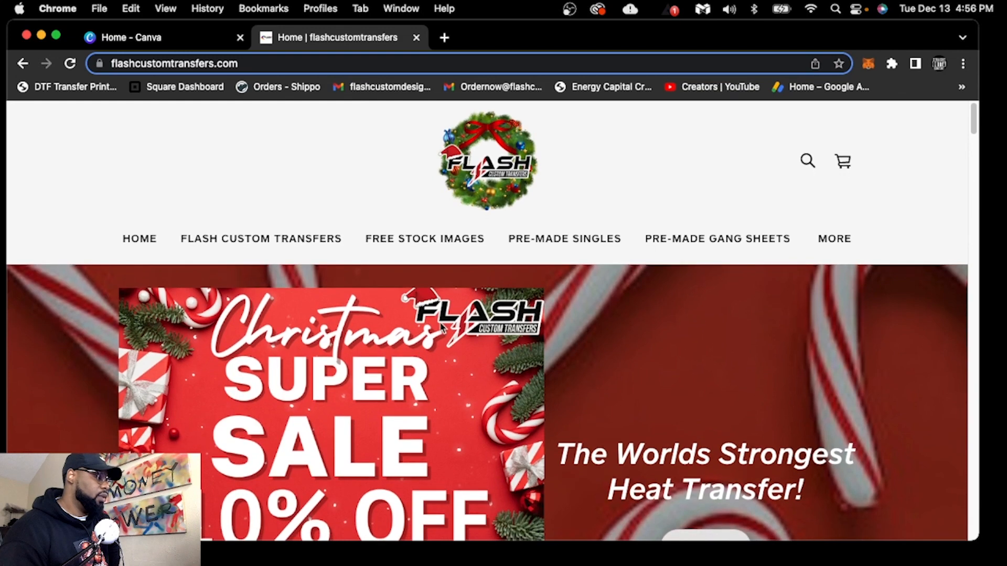
pyautogui.scroll(-8, 436, 325)
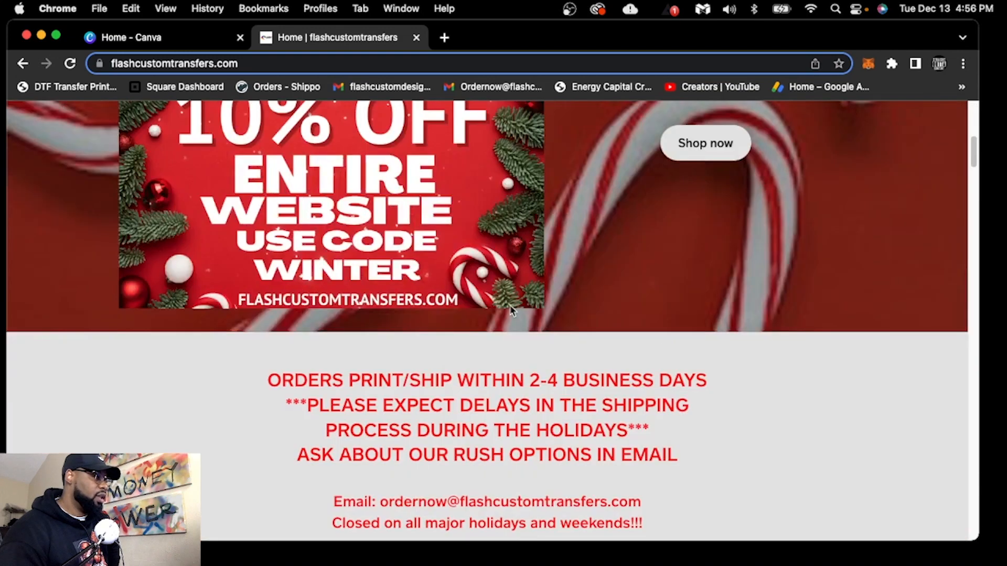
pyautogui.scroll(-5, 499, 373)
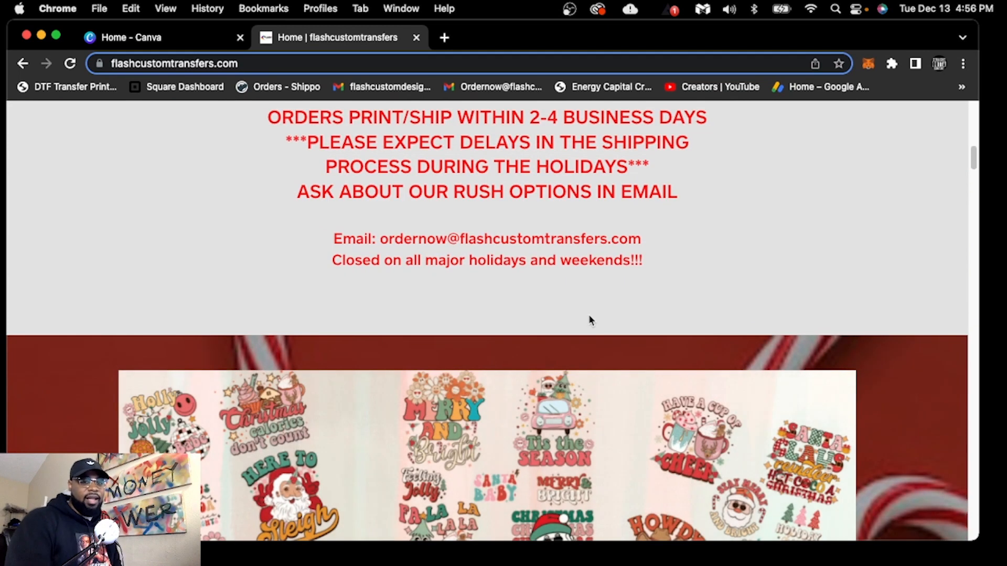
pyautogui.scroll(1, 654, 291)
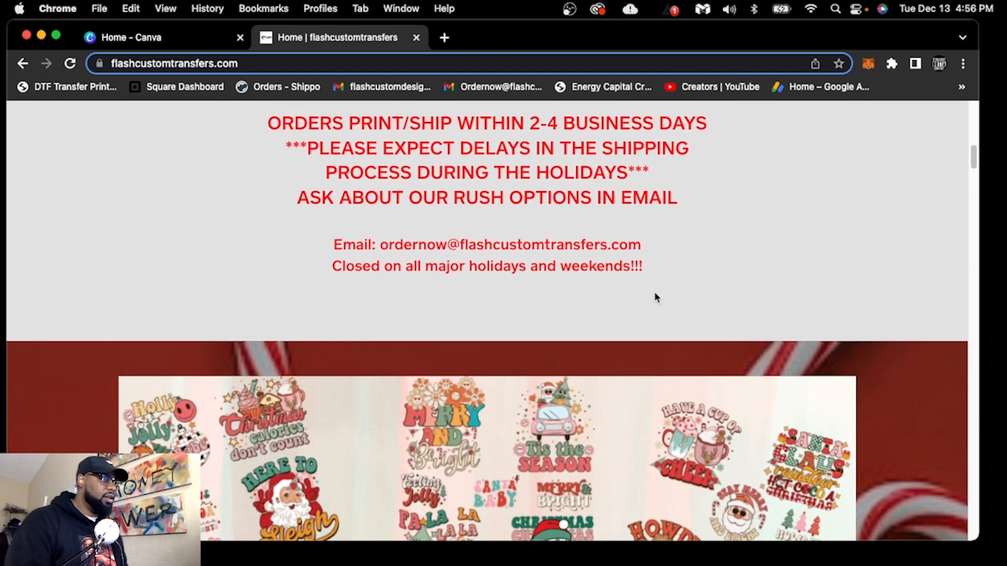
pyautogui.scroll(3, 651, 267)
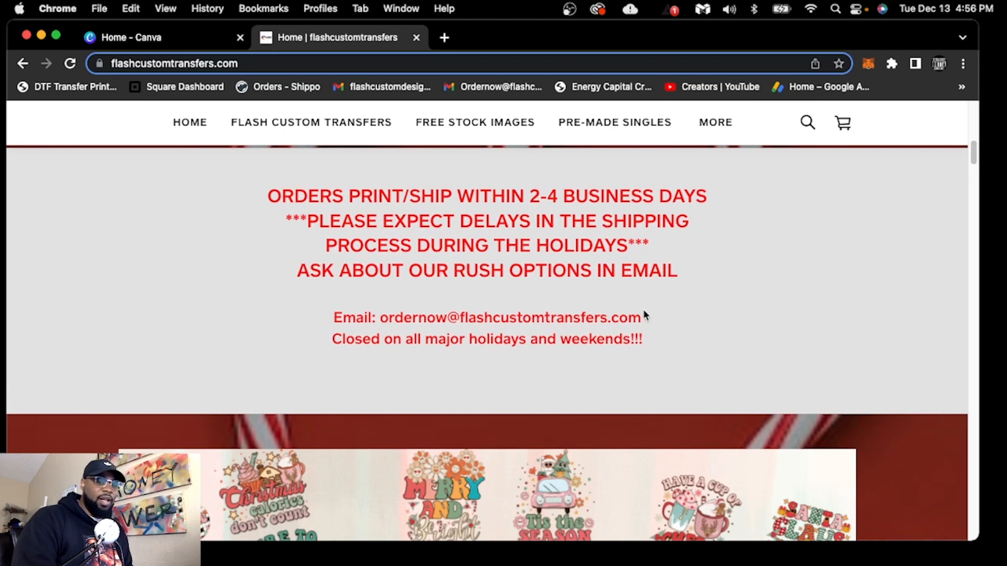
pyautogui.scroll(-4, 644, 312)
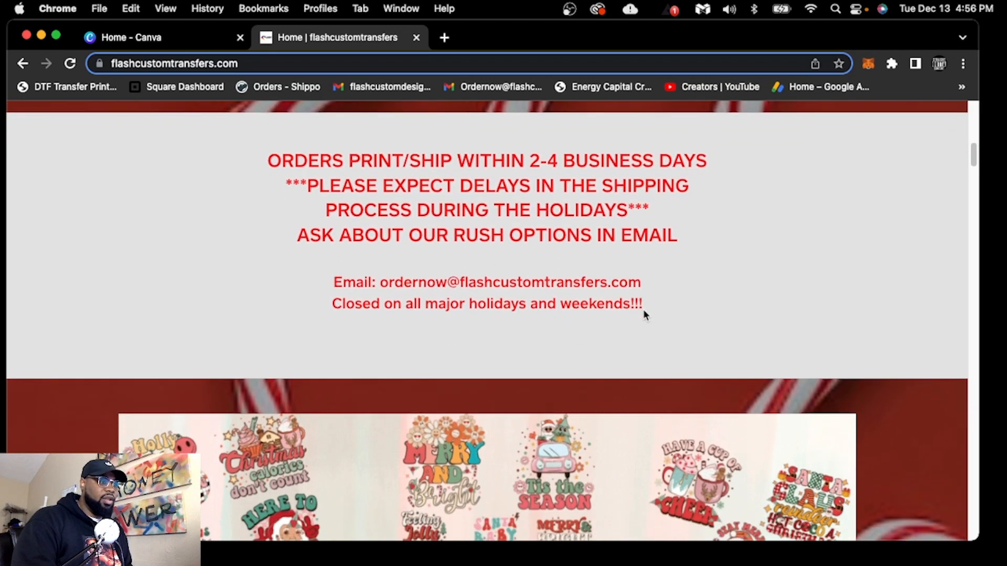
# Examine the pre-made and custom gang sheet offers on the home page, comparing their sizes and prices
pyautogui.scroll(-12, 643, 309)
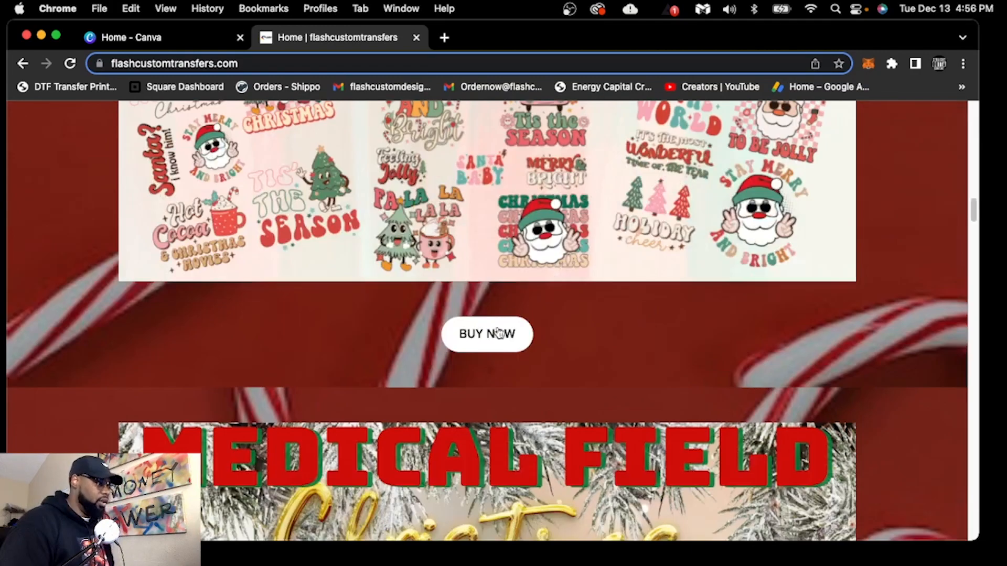
pyautogui.scroll(5, 474, 311)
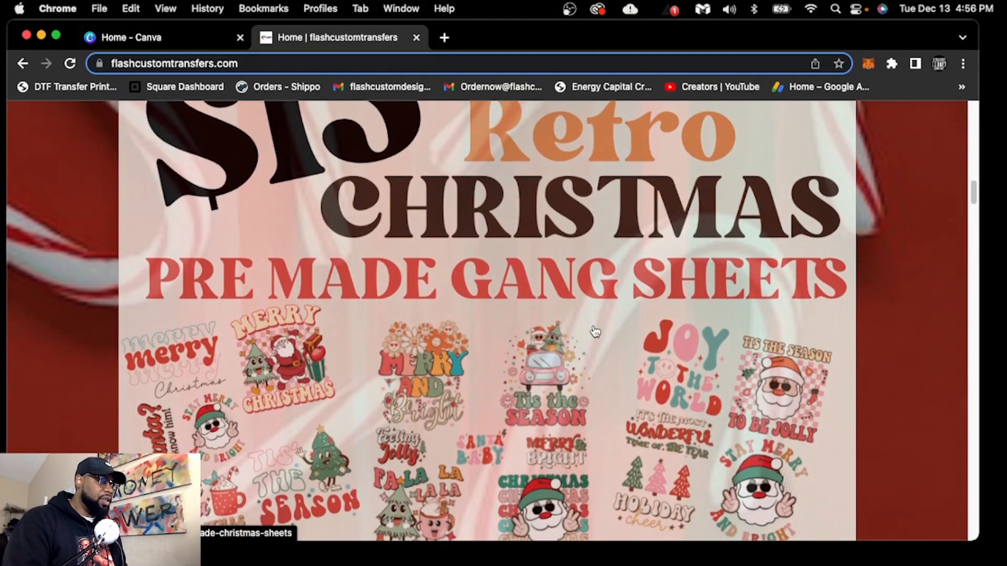
pyautogui.scroll(-4, 595, 331)
pyautogui.scroll(-10, 596, 332)
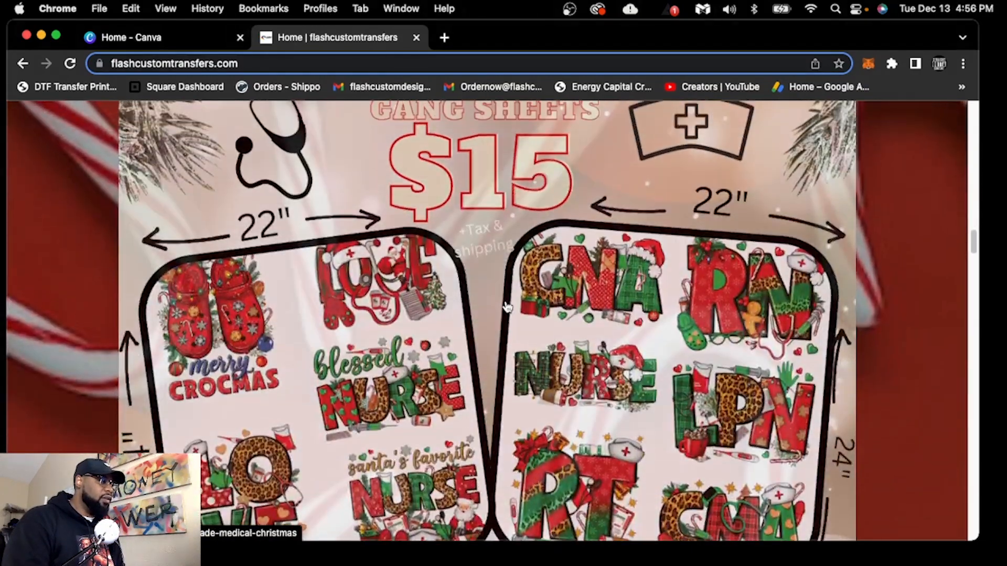
pyautogui.scroll(-6, 507, 308)
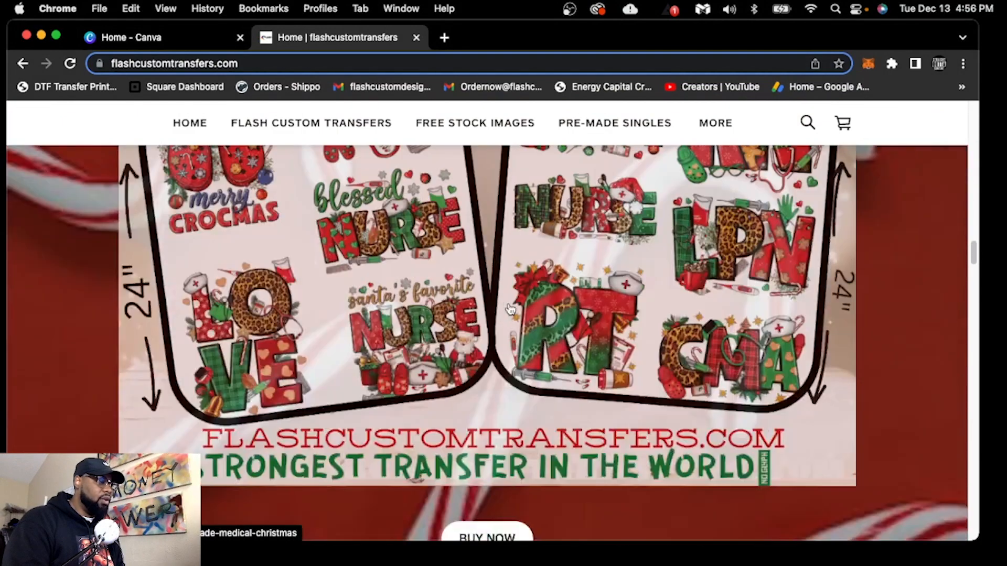
pyautogui.scroll(-10, 510, 309)
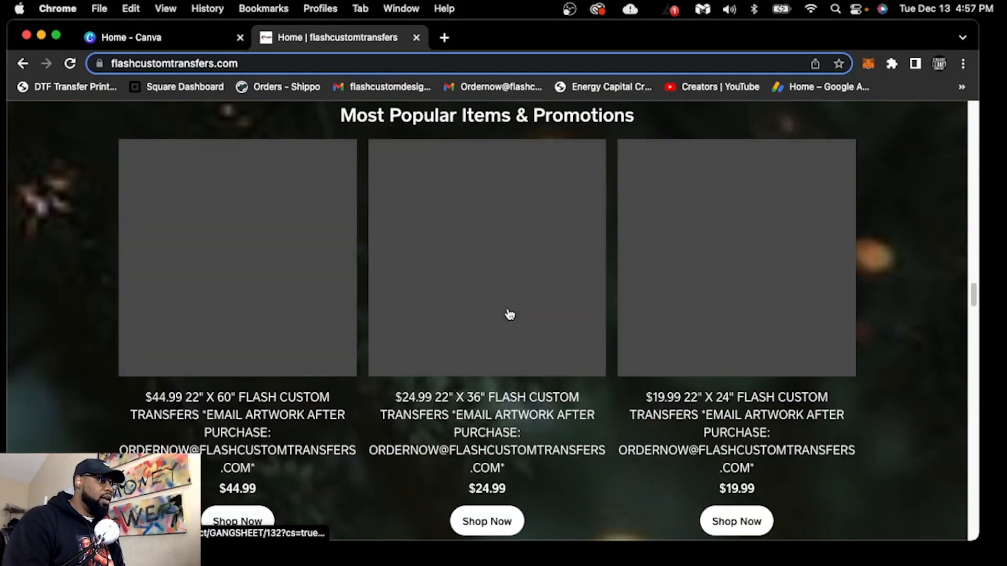
pyautogui.scroll(10, 509, 315)
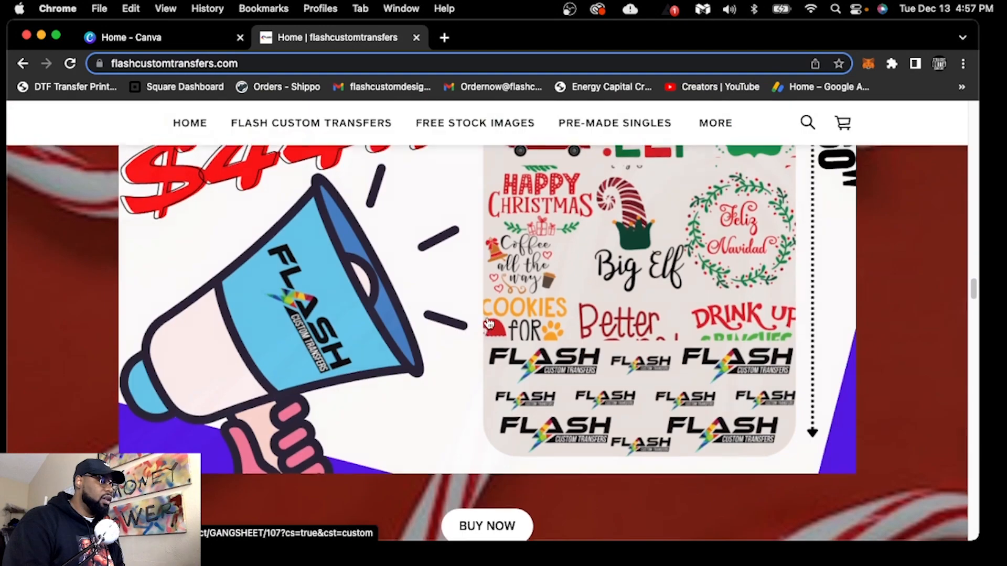
pyautogui.scroll(-3, 419, 336)
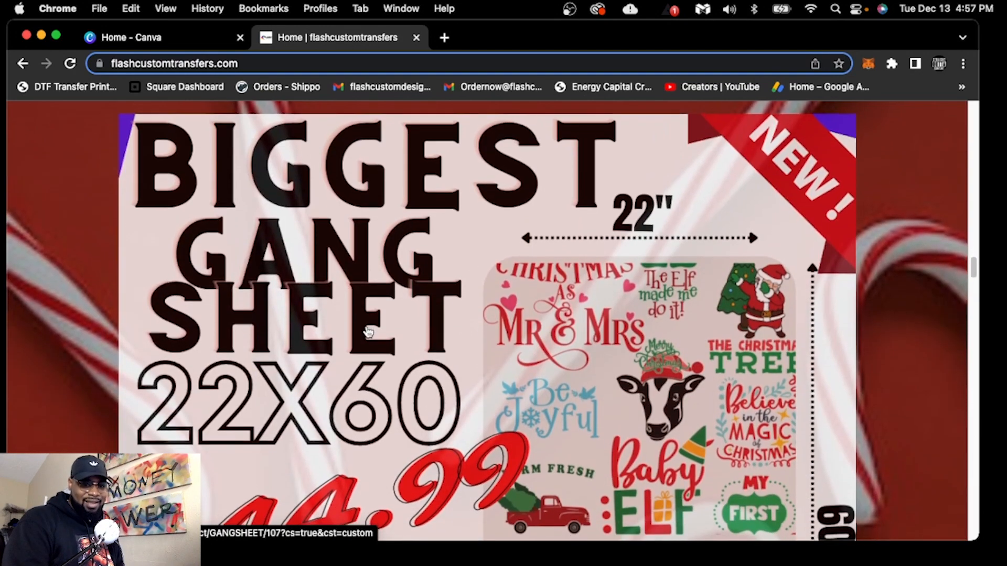
pyautogui.scroll(-2, 368, 331)
pyautogui.scroll(-10, 629, 272)
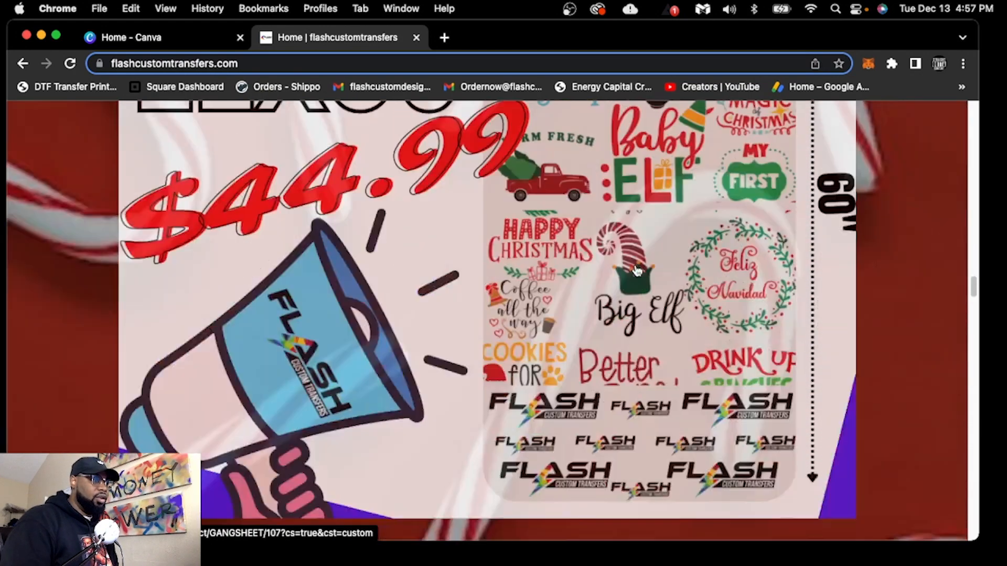
pyautogui.scroll(-5, 611, 268)
pyautogui.scroll(1, 471, 294)
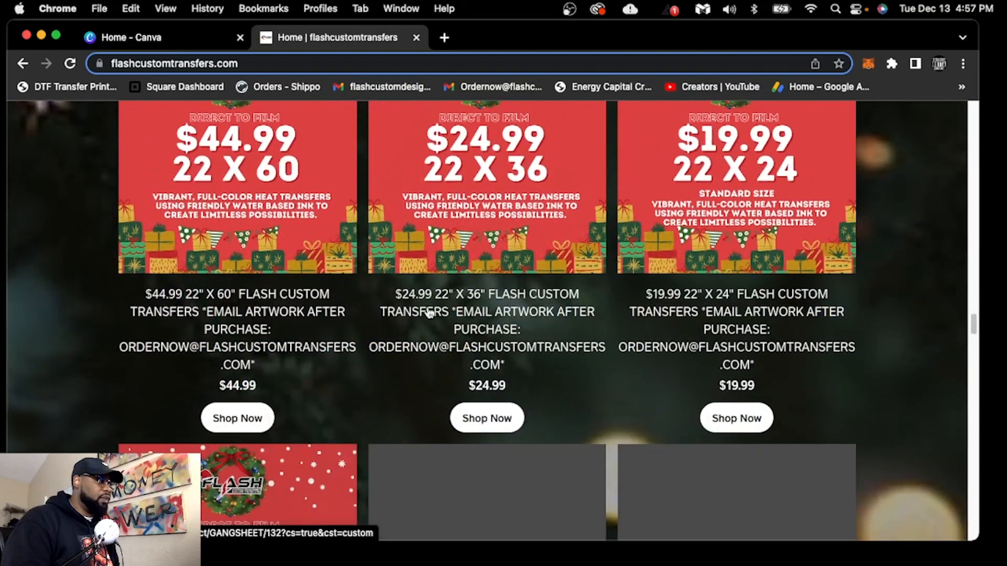
pyautogui.scroll(3, 491, 255)
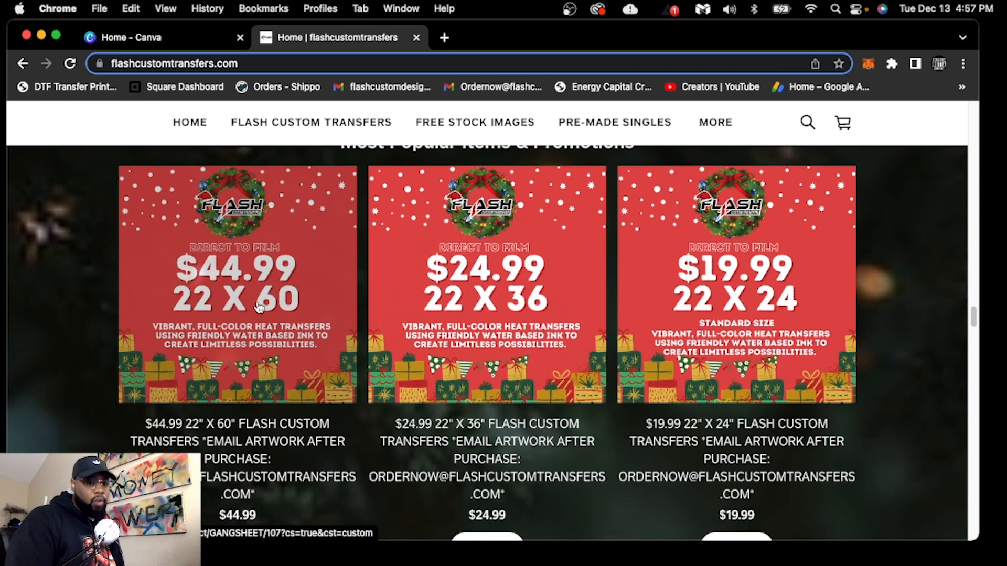
# Switch back to Canva and create a blank custom-size design 22 in wide by 24 in high
pyautogui.click(157, 42)
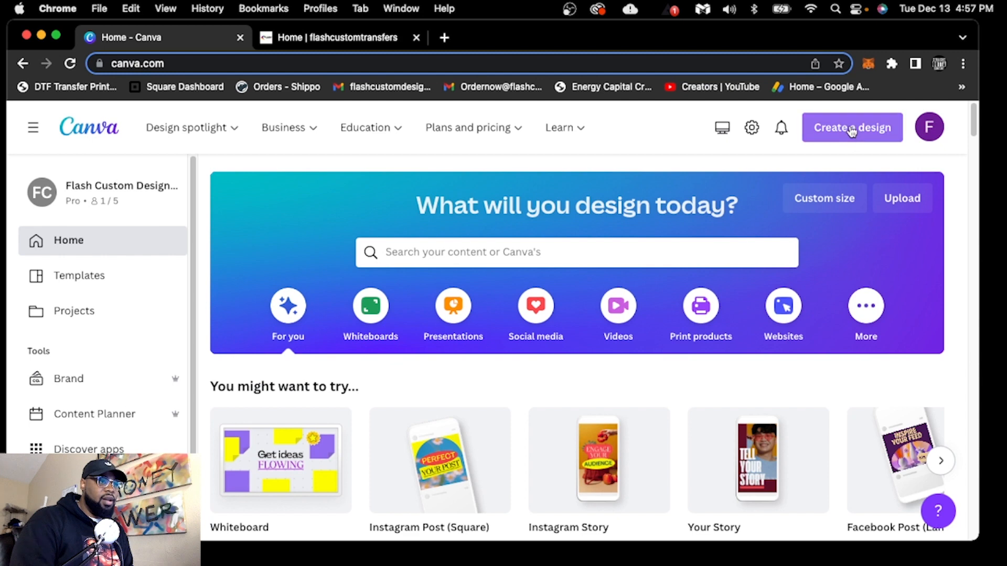
pyautogui.click(835, 136)
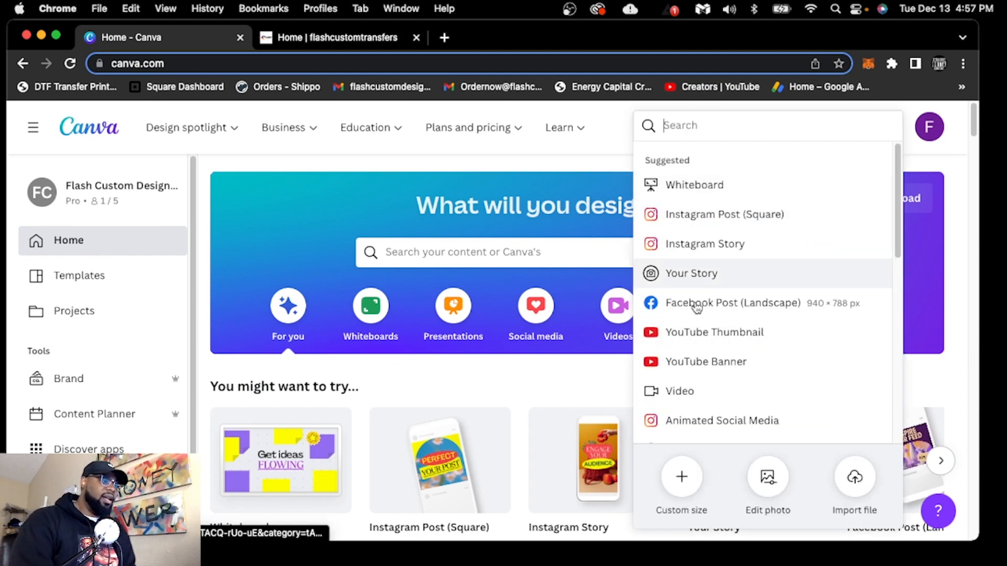
pyautogui.scroll(-1, 736, 307)
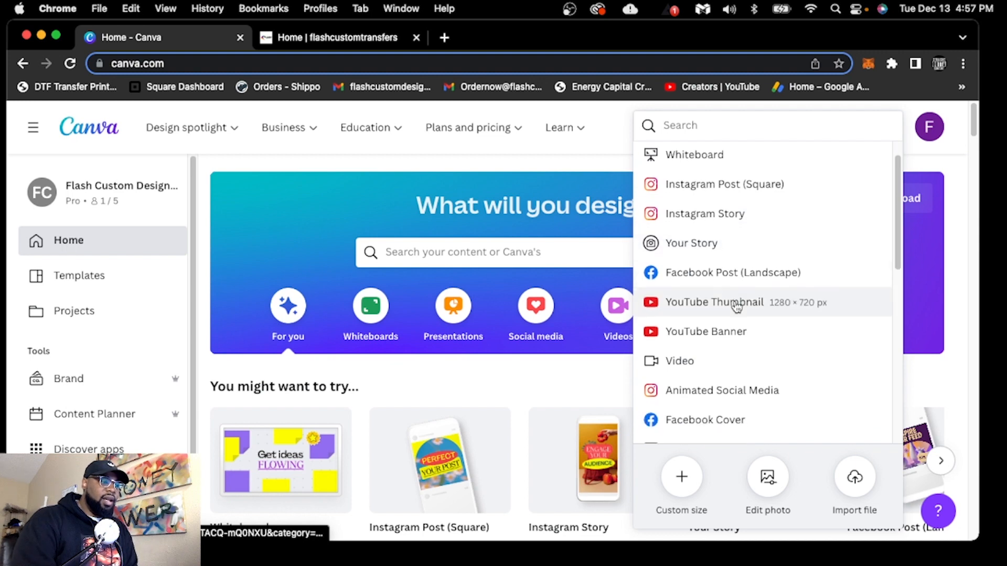
pyautogui.scroll(1, 737, 309)
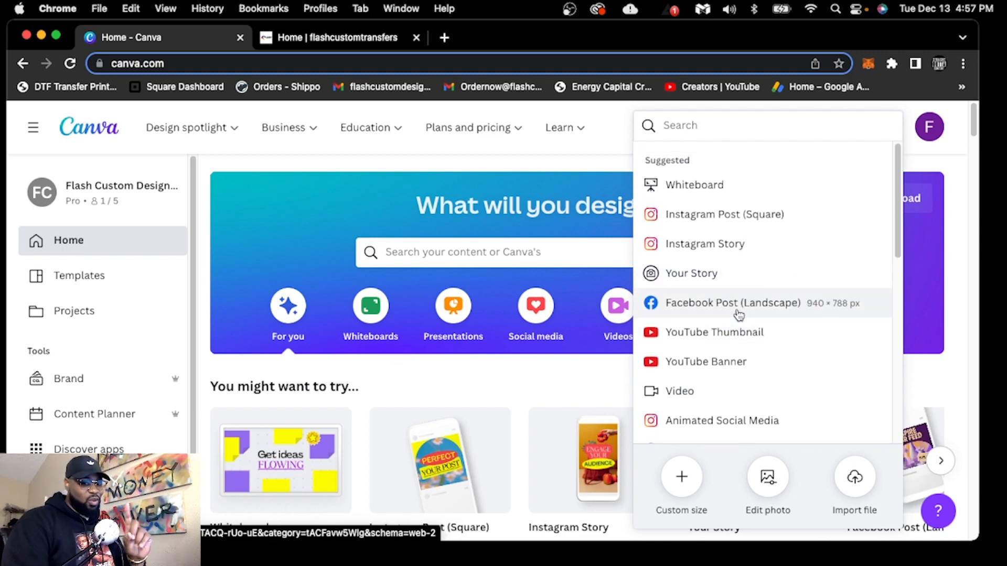
pyautogui.click(681, 476)
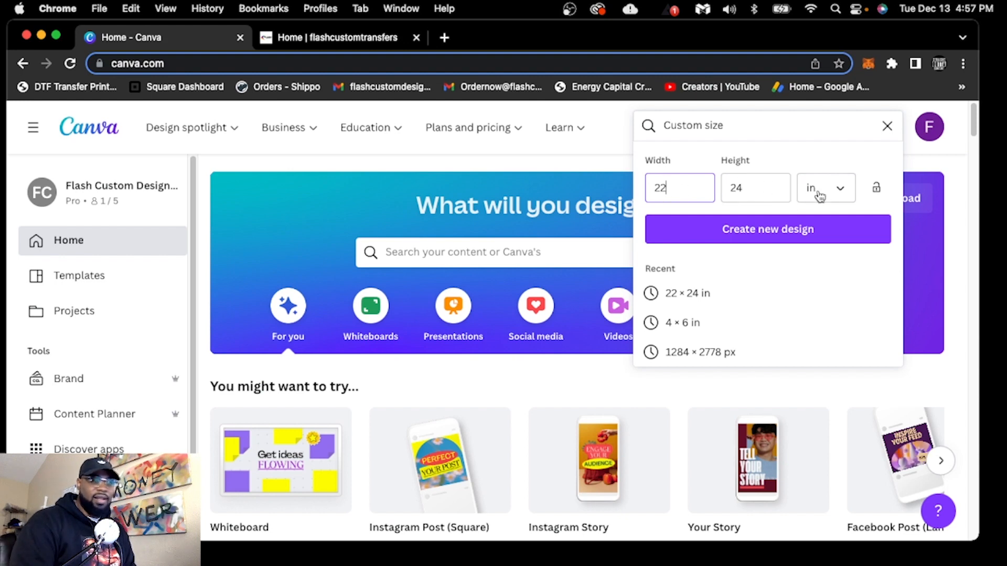
pyautogui.click(845, 190)
pyautogui.click(829, 231)
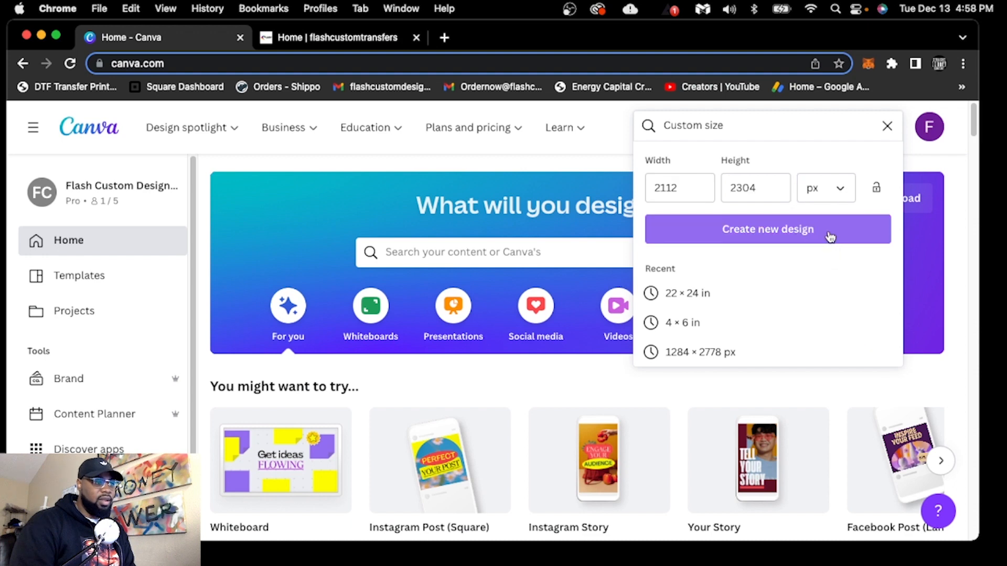
pyautogui.click(831, 197)
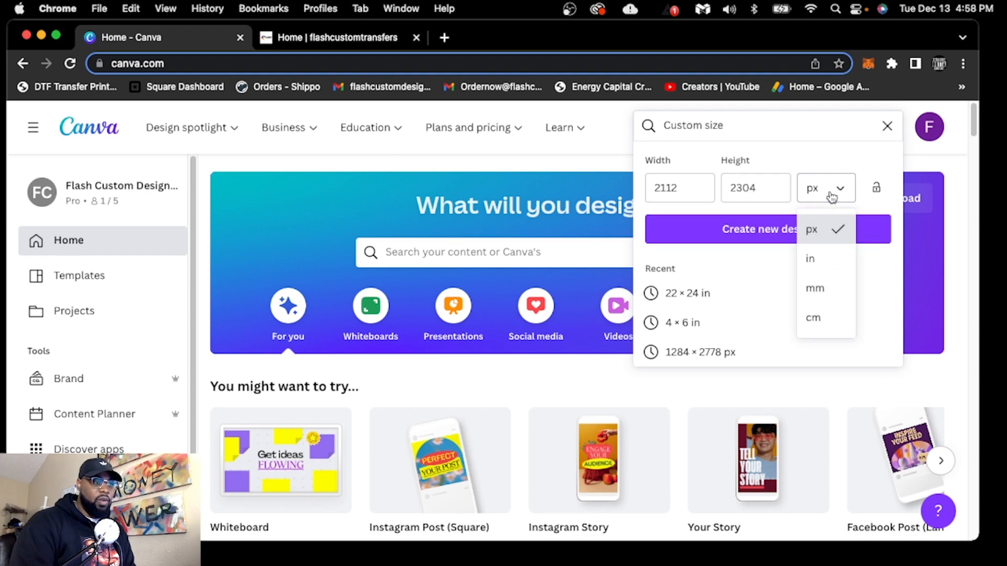
pyautogui.click(837, 258)
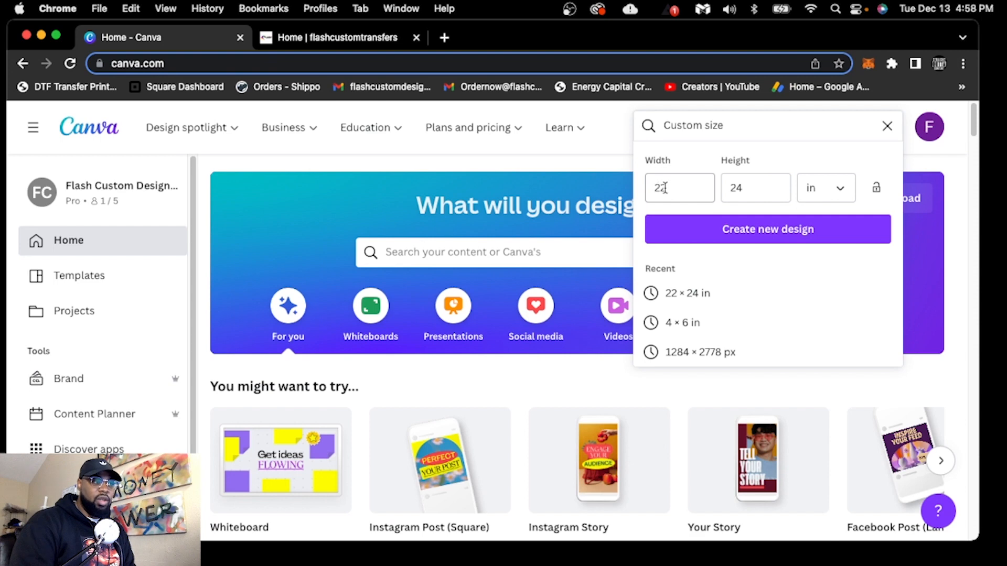
pyautogui.click(762, 195)
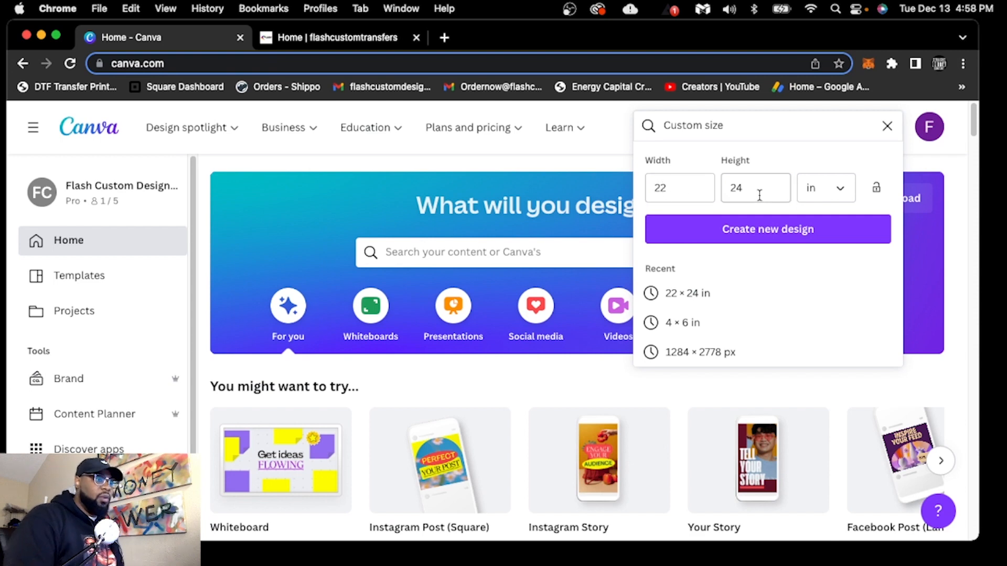
pyautogui.click(756, 229)
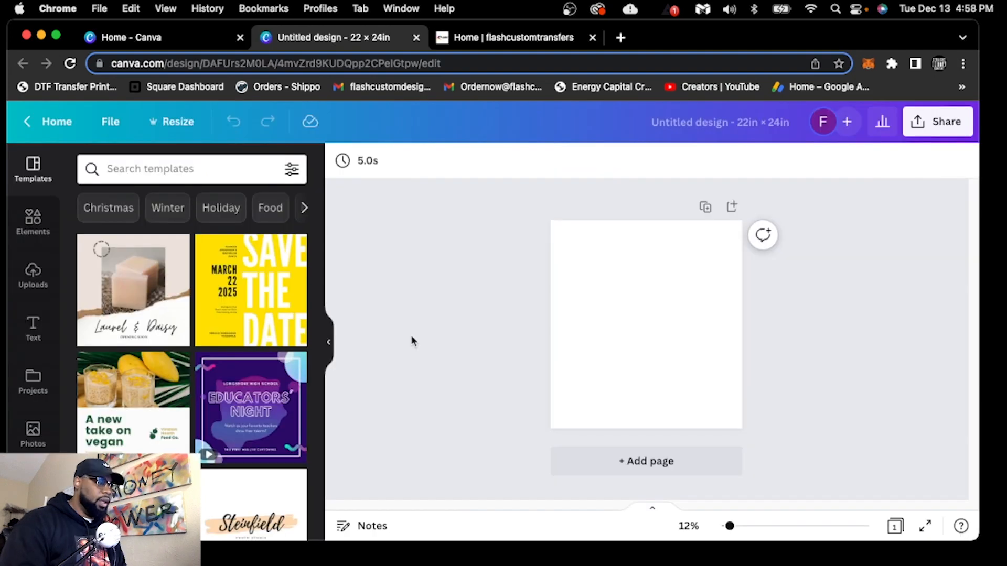
pyautogui.scroll(-4, 244, 378)
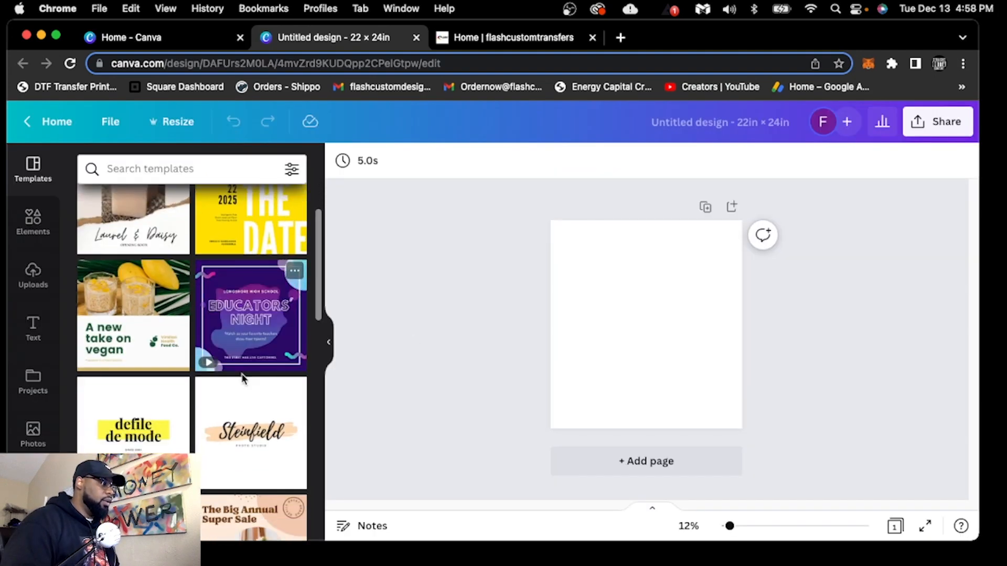
pyautogui.scroll(-2, 244, 379)
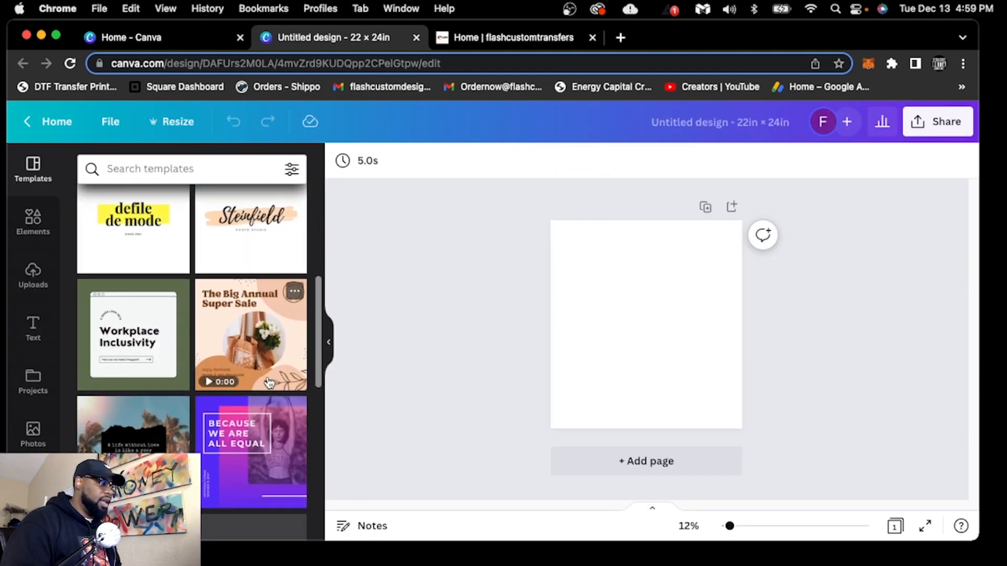
pyautogui.scroll(10, 263, 380)
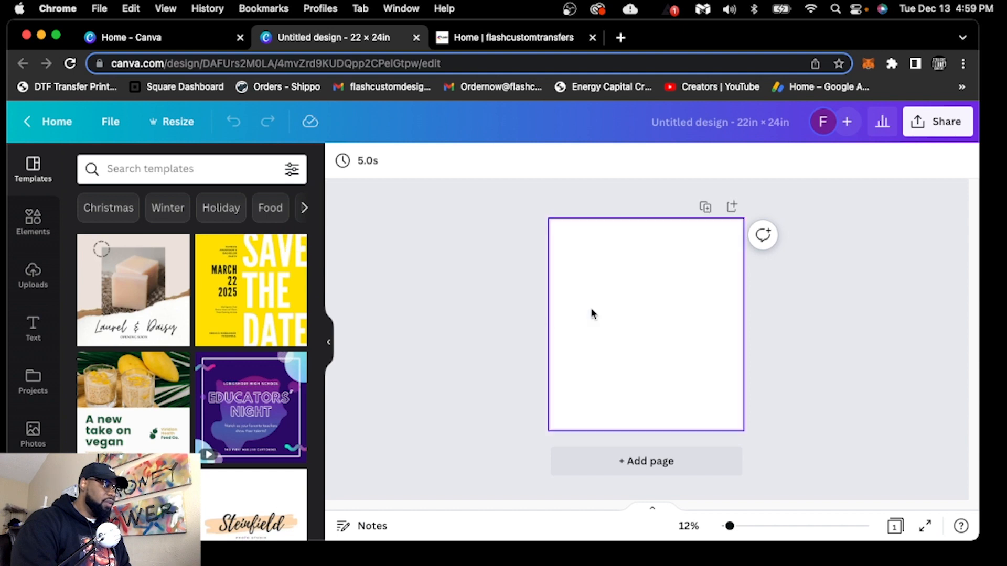
pyautogui.scroll(-5, 239, 343)
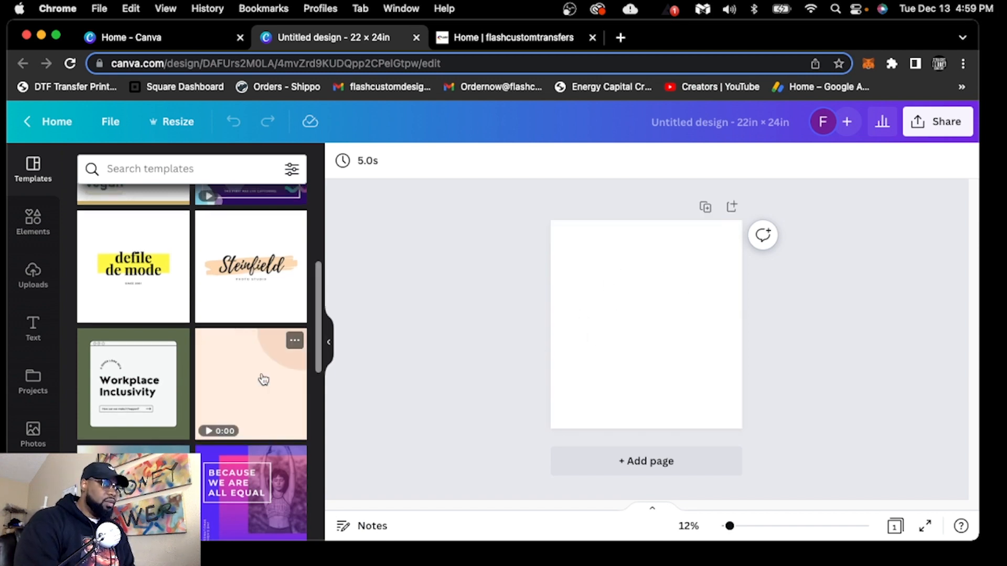
# Upload the four Stephen Curry graphics from the computer to the design's image uploads
pyautogui.scroll(5, 263, 379)
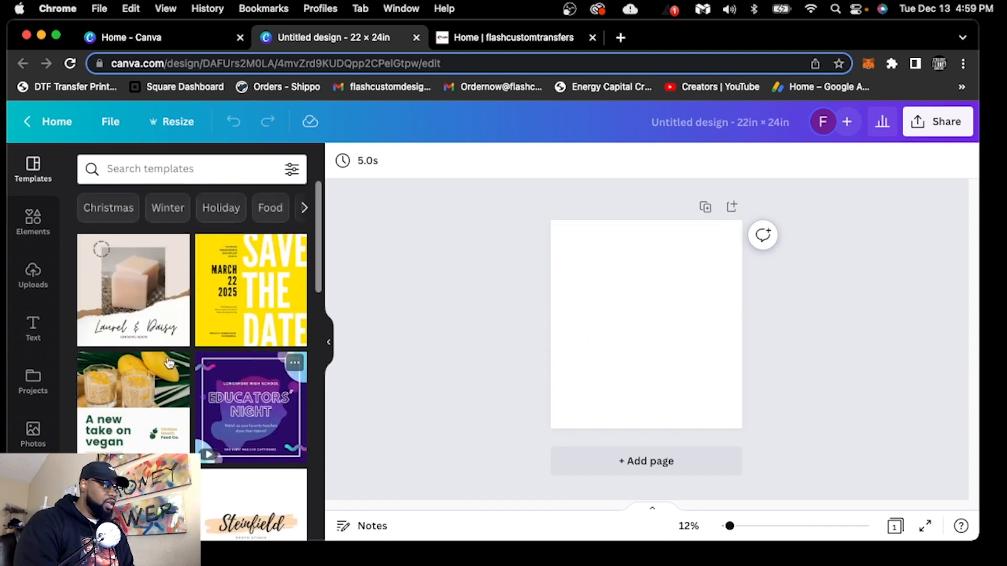
pyautogui.click(33, 270)
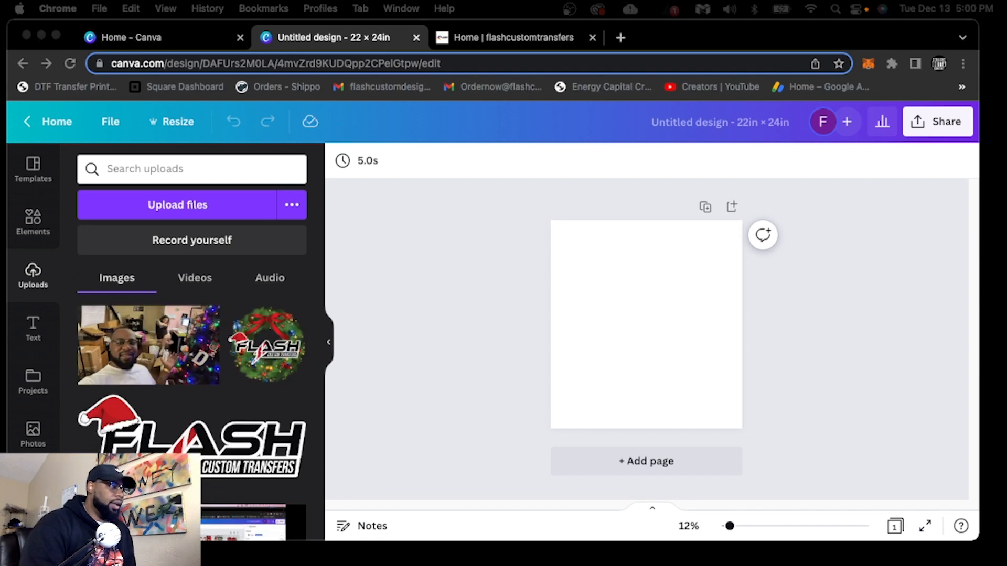
pyautogui.moveTo(1006, 268); pyautogui.dragTo(248, 325)
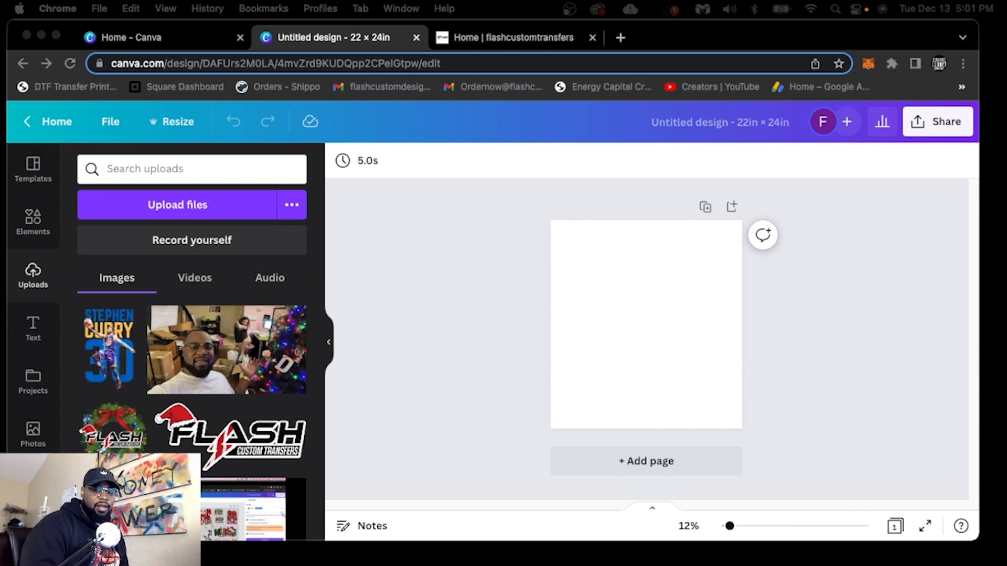
pyautogui.moveTo(1006, 273); pyautogui.dragTo(244, 346)
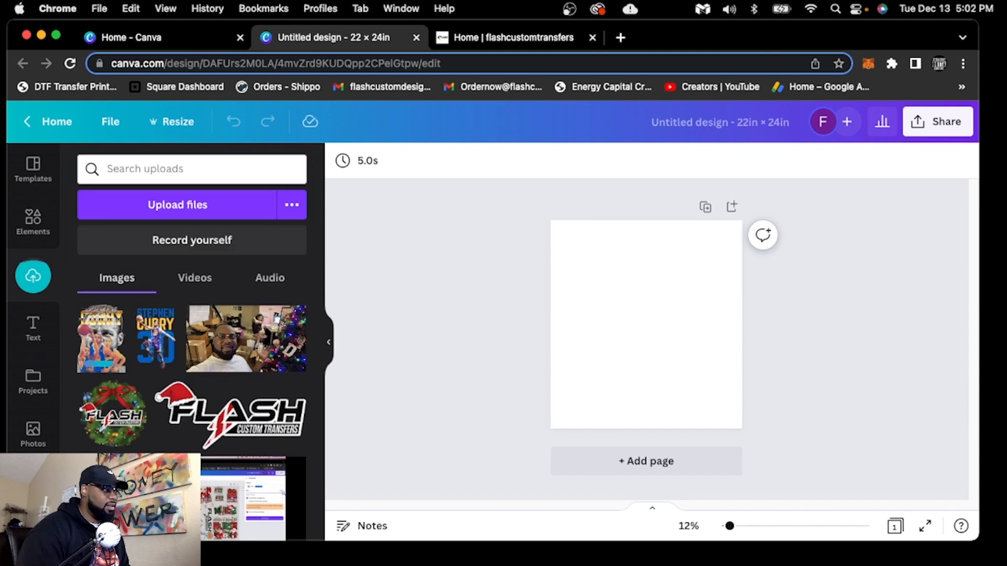
pyautogui.moveTo(1006, 304); pyautogui.dragTo(306, 367)
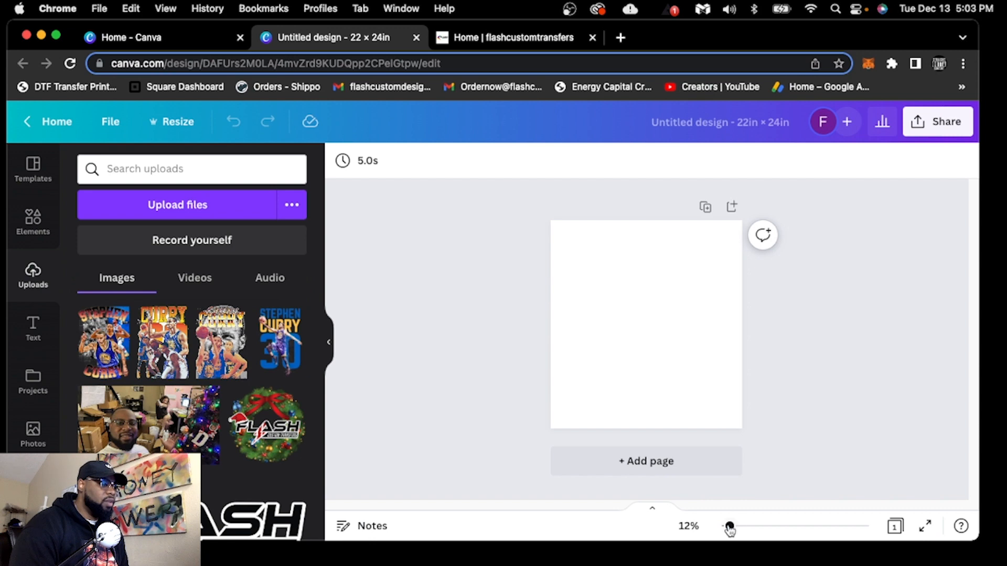
# Add the uploaded blue-and-yellow "Stephen Curry 30" graphic to the blank page and select it
pyautogui.moveTo(729, 526); pyautogui.dragTo(740, 530)
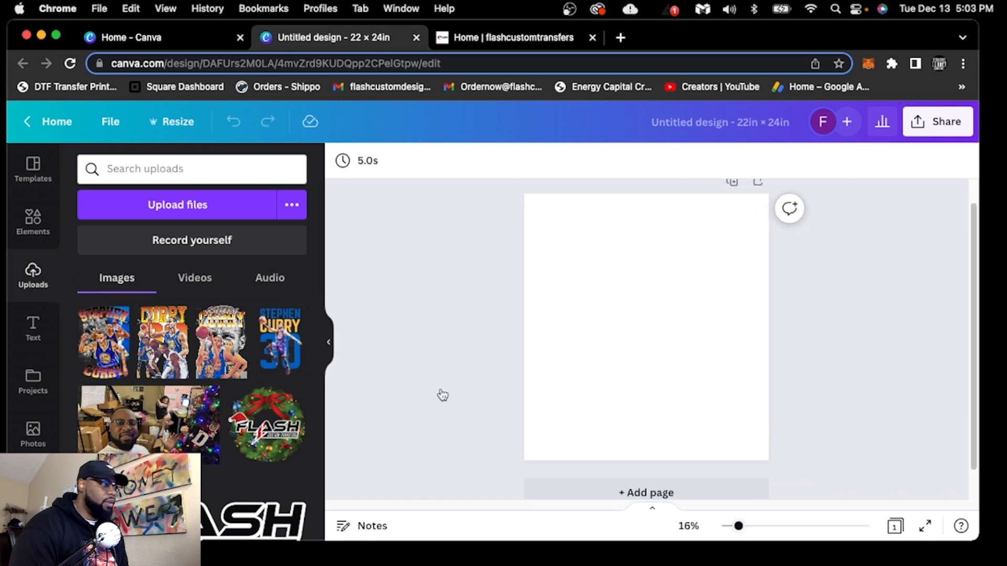
pyautogui.click(279, 350)
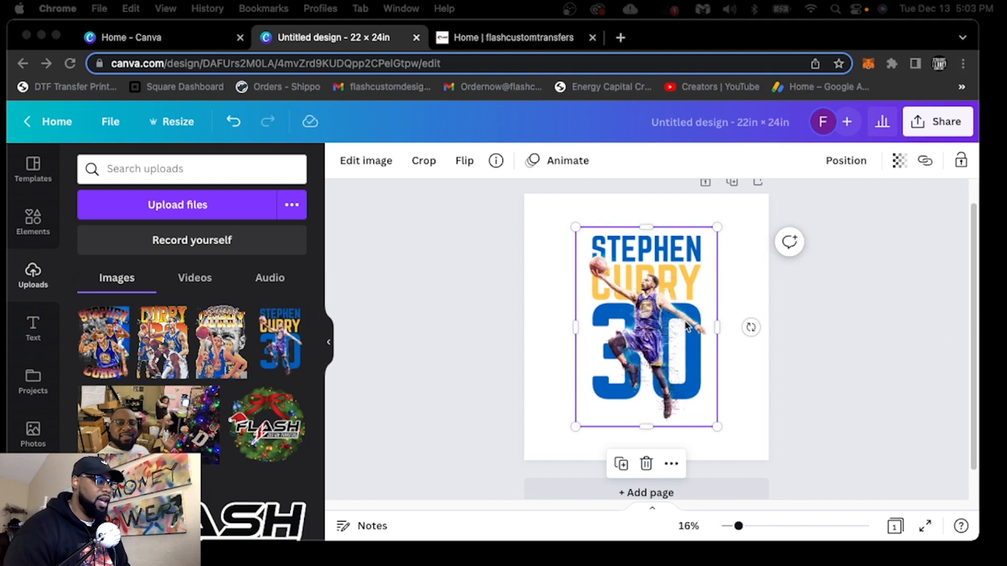
pyautogui.click(659, 315)
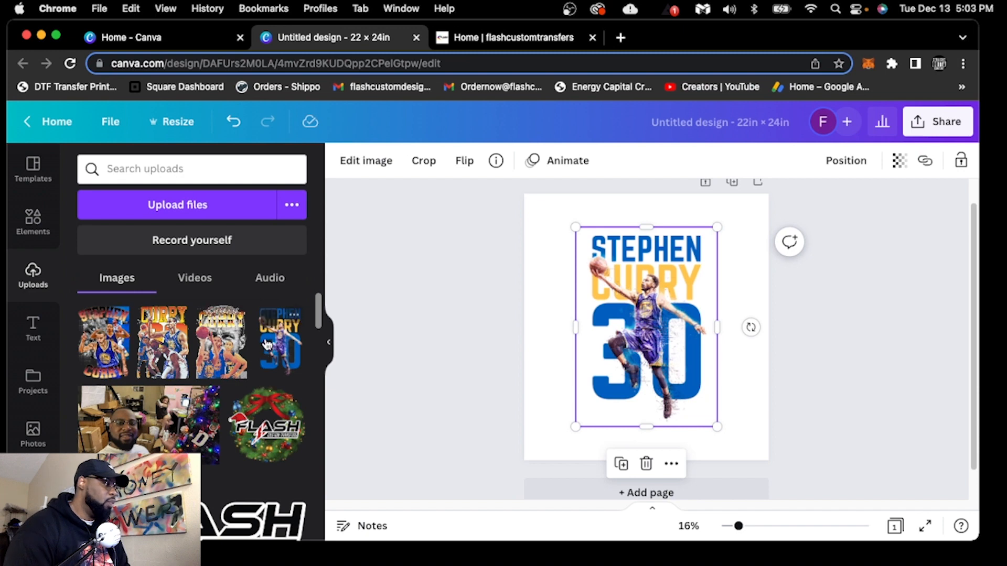
# Look through the uploaded images, comparing the logos, photos and artwork with the Stephen Curry graphics
pyautogui.scroll(-3, 214, 377)
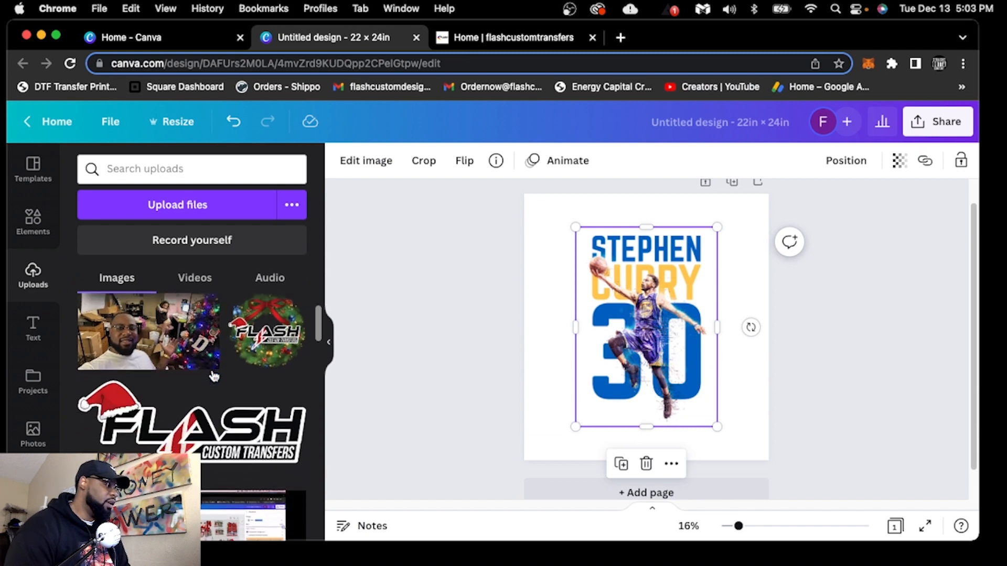
pyautogui.scroll(-8, 214, 376)
pyautogui.scroll(2, 214, 376)
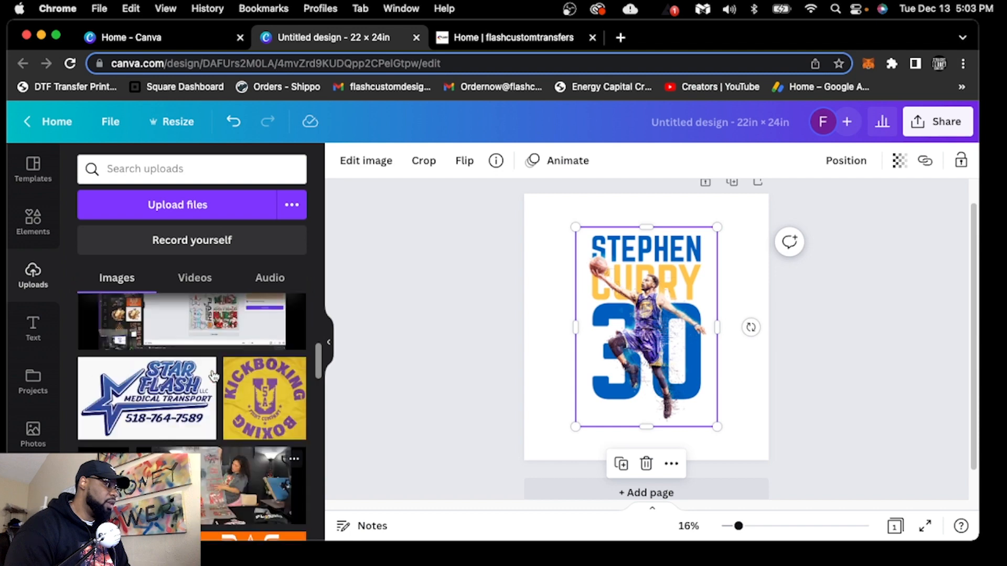
pyautogui.scroll(2, 212, 375)
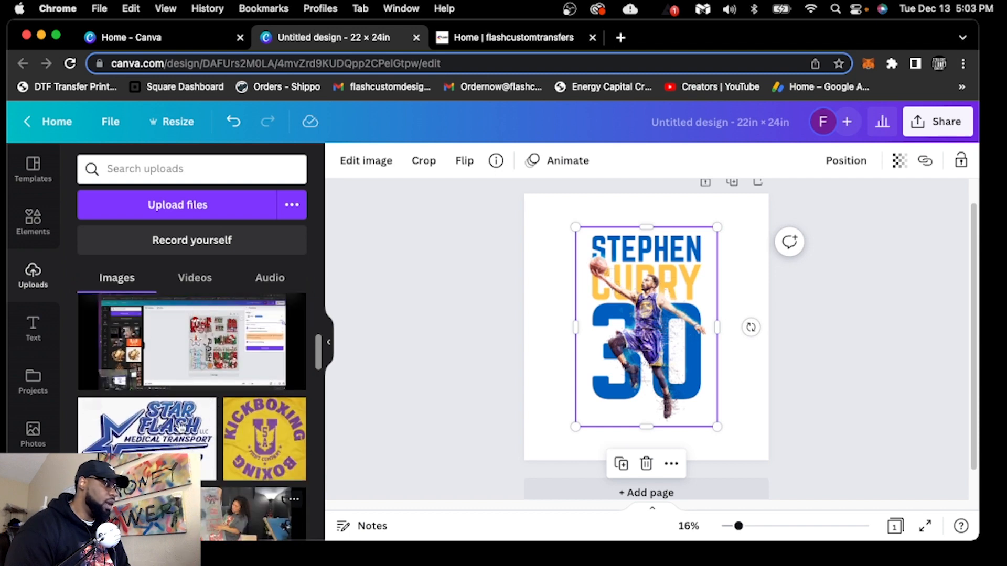
pyautogui.scroll(1, 196, 433)
pyautogui.scroll(-6, 196, 434)
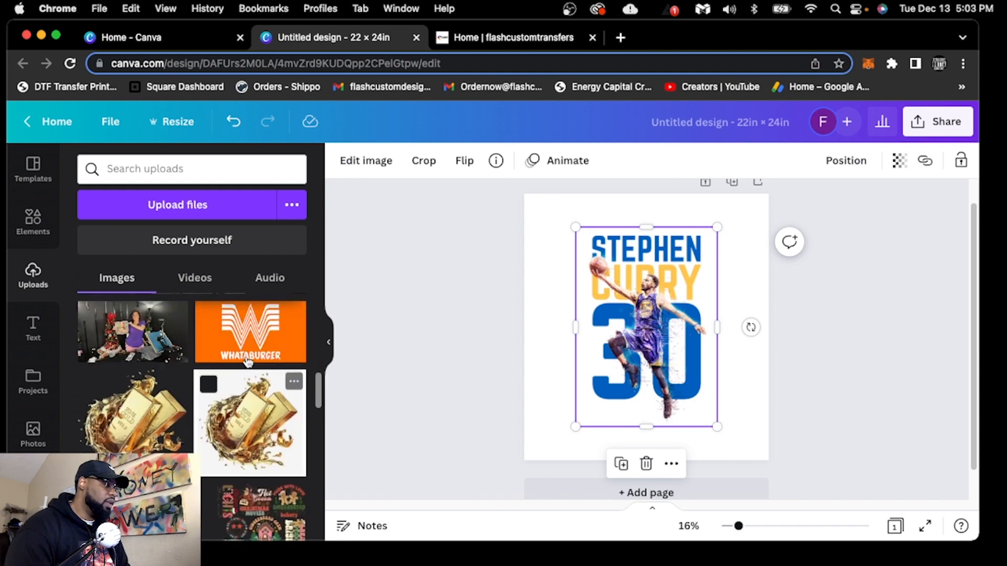
pyautogui.scroll(3, 131, 425)
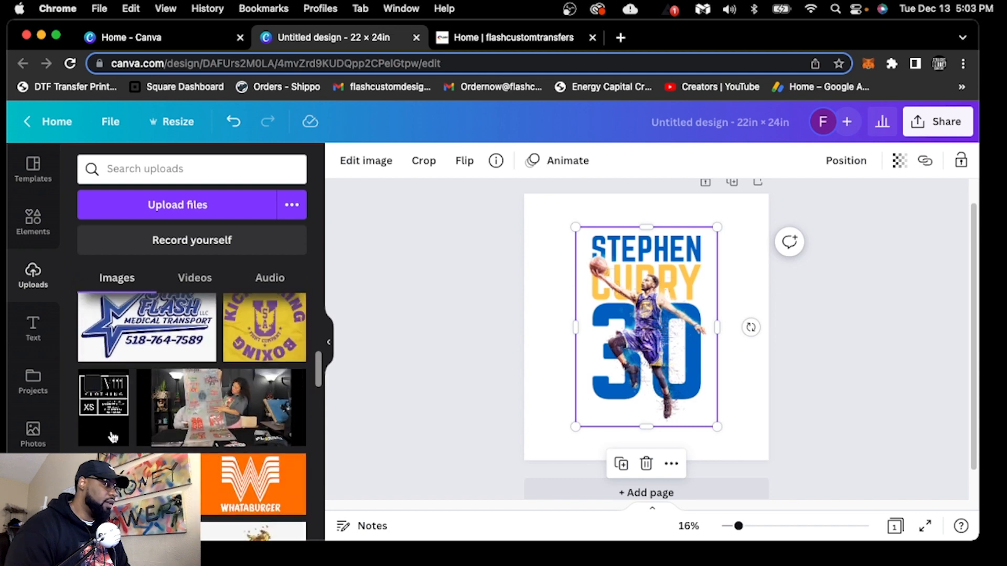
pyautogui.scroll(8, 105, 435)
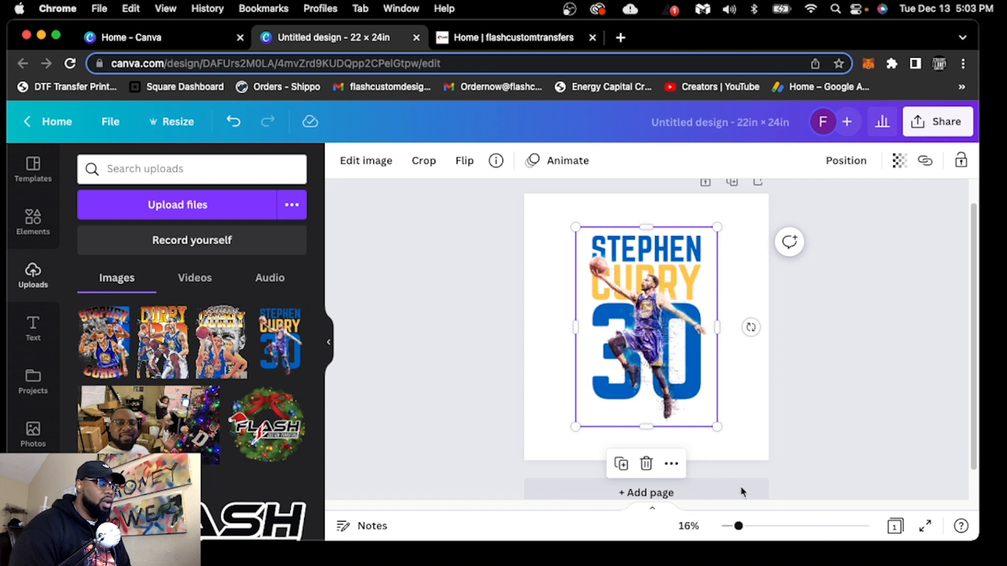
# Resize the Stephen Curry graphic to about 12.2 in wide by 17.2 in high and place it in the page's upper-left corner
pyautogui.moveTo(739, 526); pyautogui.dragTo(781, 530)
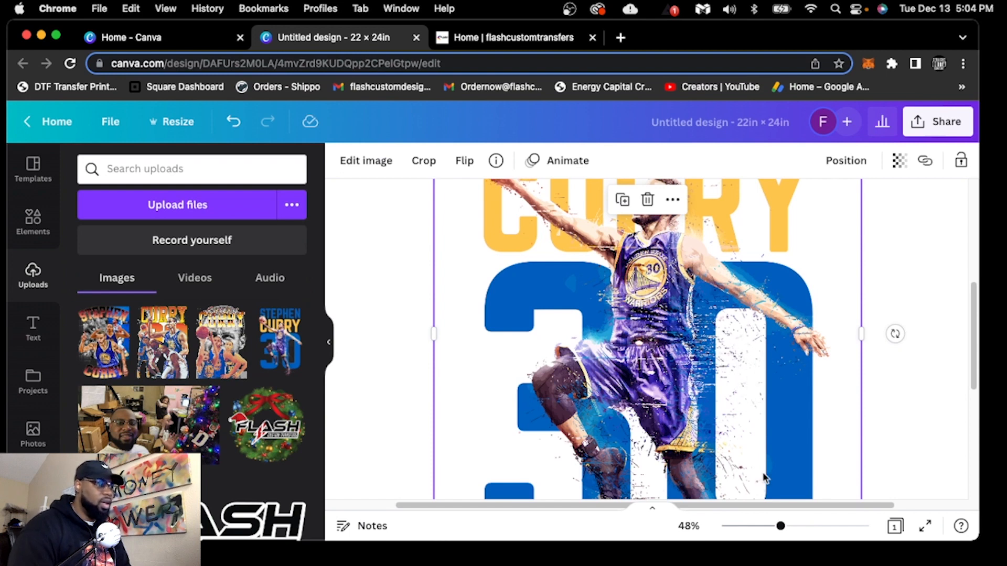
pyautogui.moveTo(780, 526); pyautogui.dragTo(765, 526)
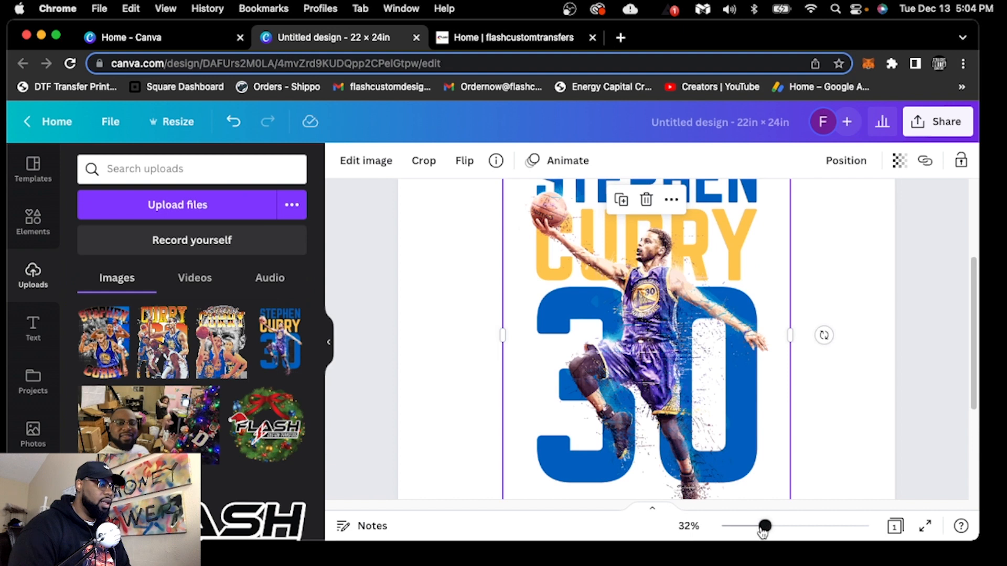
pyautogui.moveTo(764, 527); pyautogui.dragTo(755, 527)
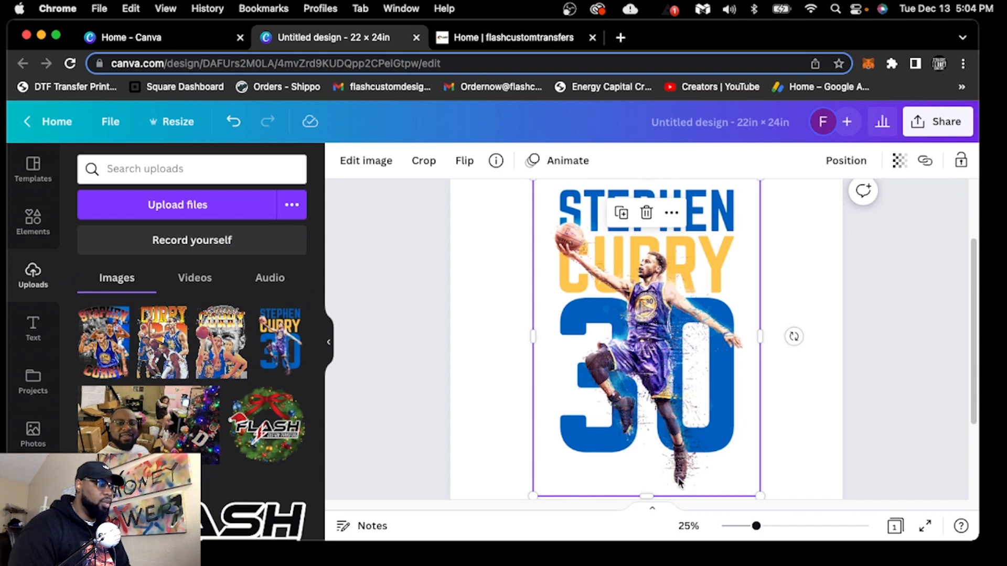
pyautogui.moveTo(756, 526); pyautogui.dragTo(740, 527)
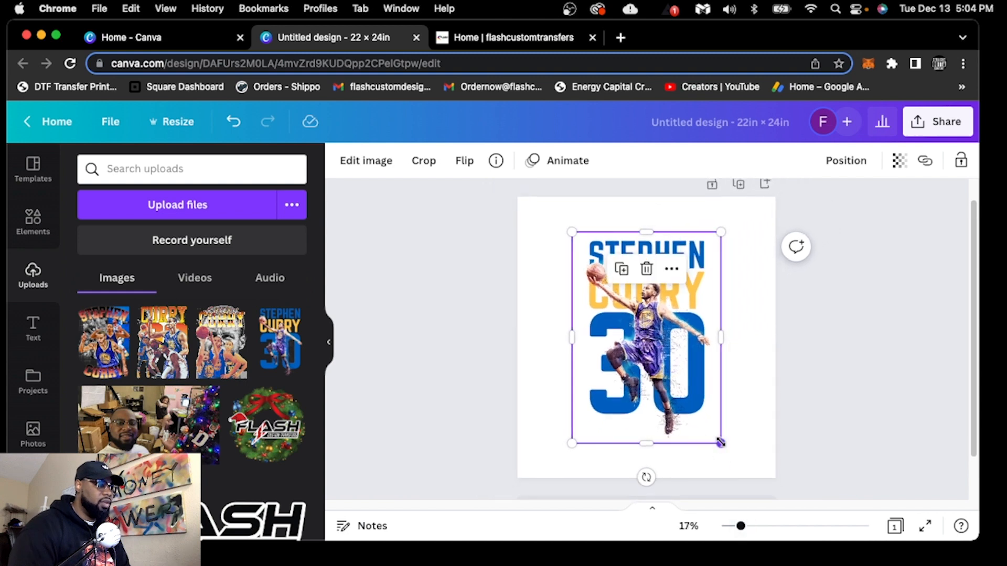
pyautogui.moveTo(716, 439); pyautogui.dragTo(713, 434)
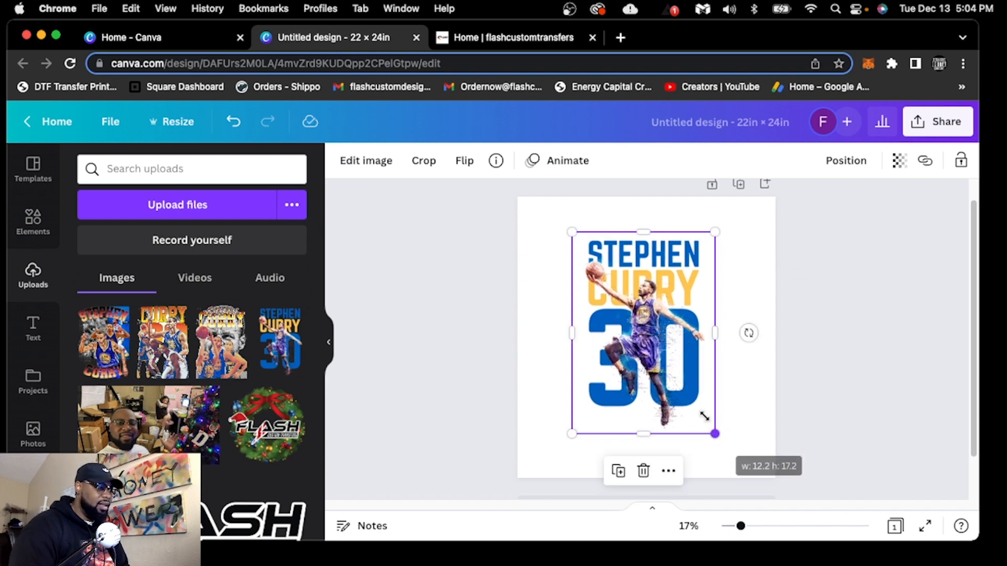
pyautogui.moveTo(652, 340); pyautogui.dragTo(598, 305)
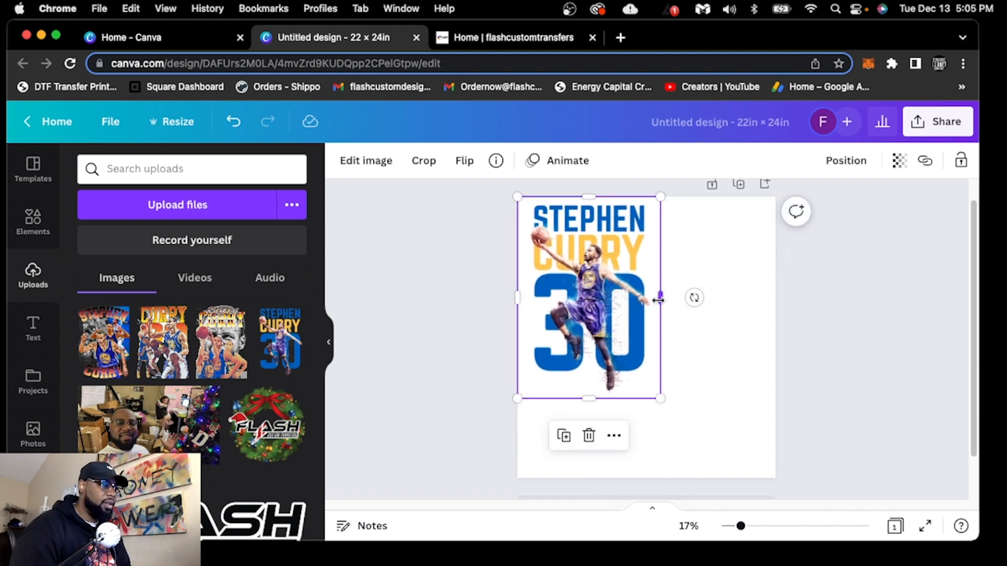
# Crop the empty margins on all four sides of the Stephen Curry graphic close to the artwork
pyautogui.moveTo(659, 299); pyautogui.dragTo(656, 298)
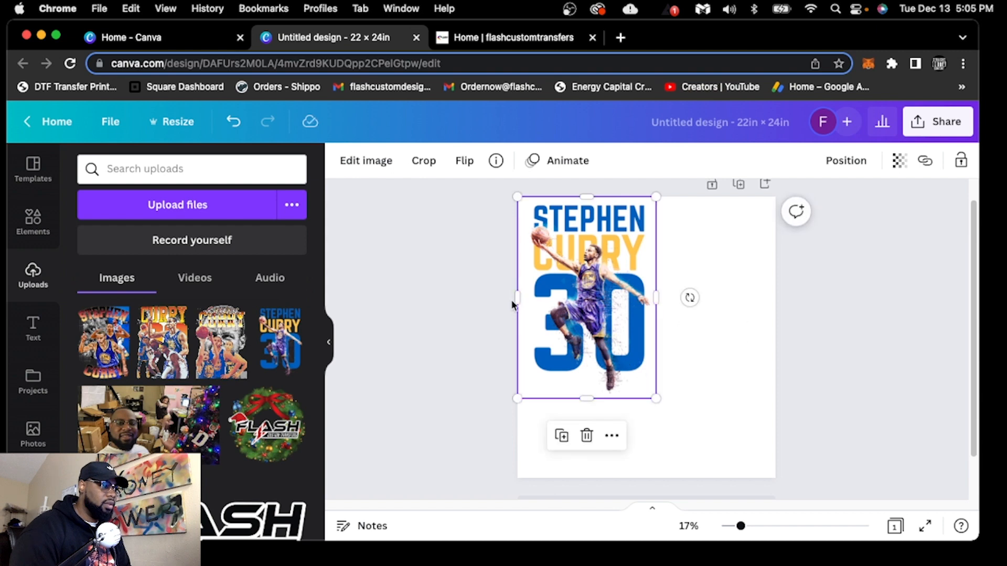
pyautogui.moveTo(522, 298); pyautogui.dragTo(526, 297)
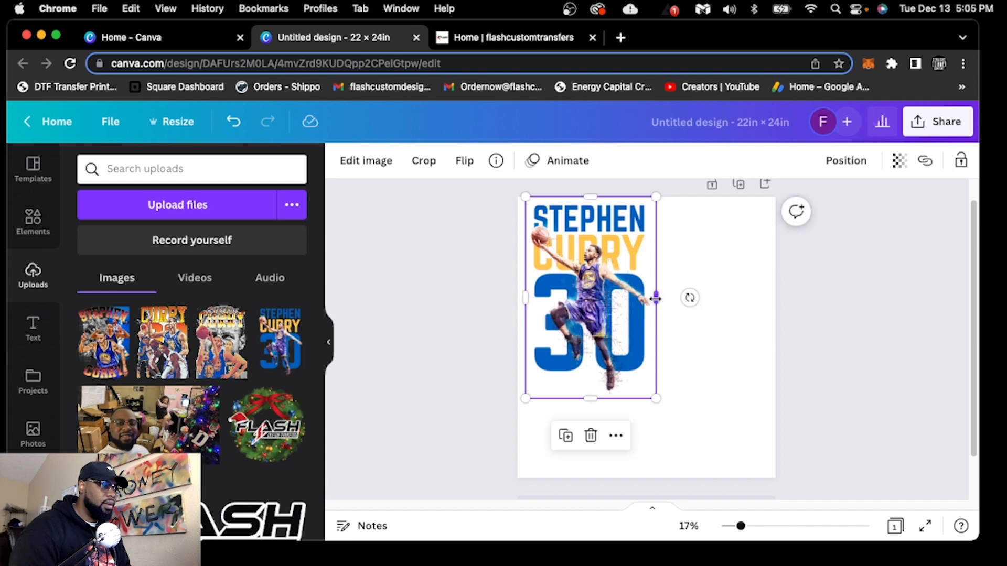
pyautogui.moveTo(655, 298); pyautogui.dragTo(652, 310)
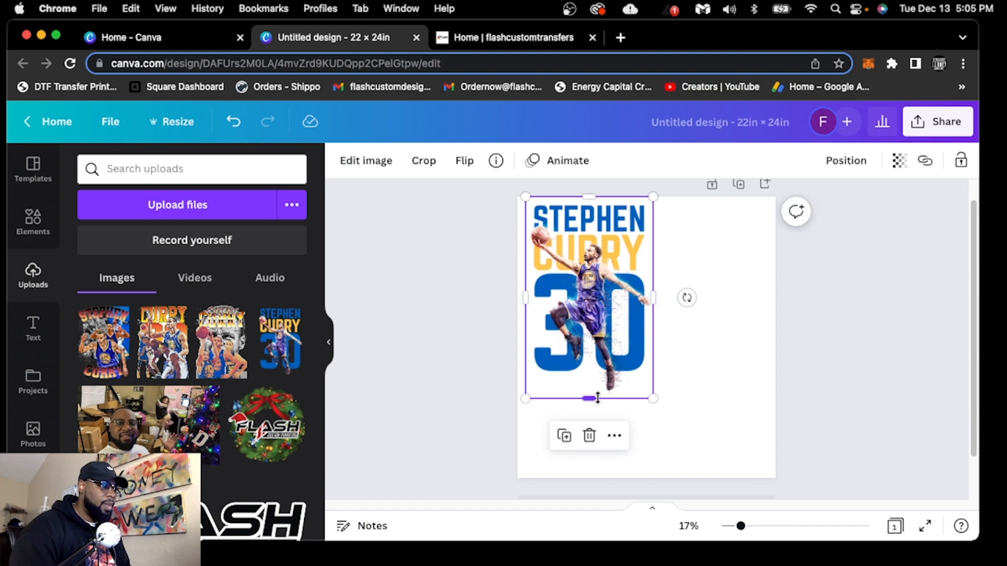
pyautogui.moveTo(599, 395); pyautogui.dragTo(600, 394)
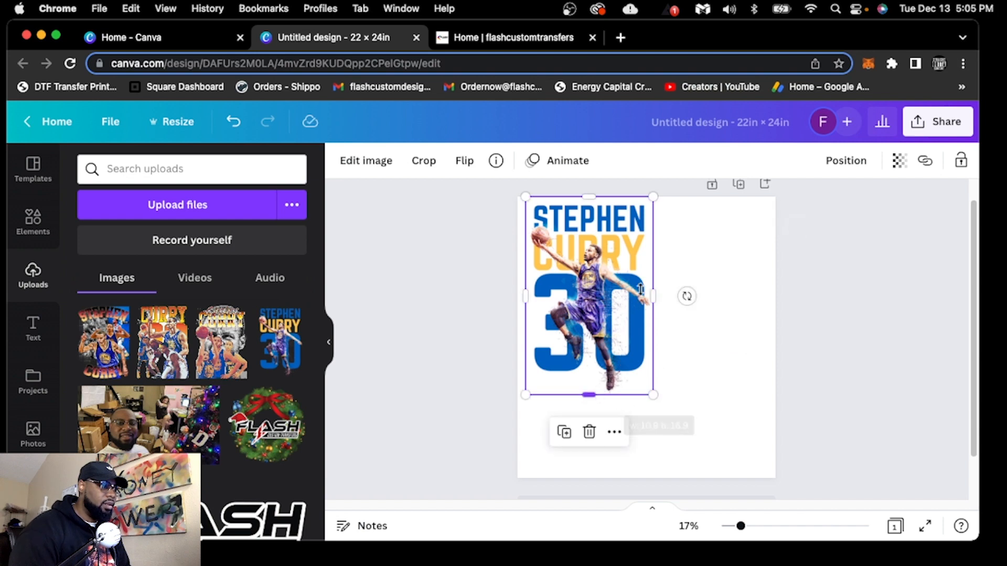
pyautogui.moveTo(592, 199); pyautogui.dragTo(594, 203)
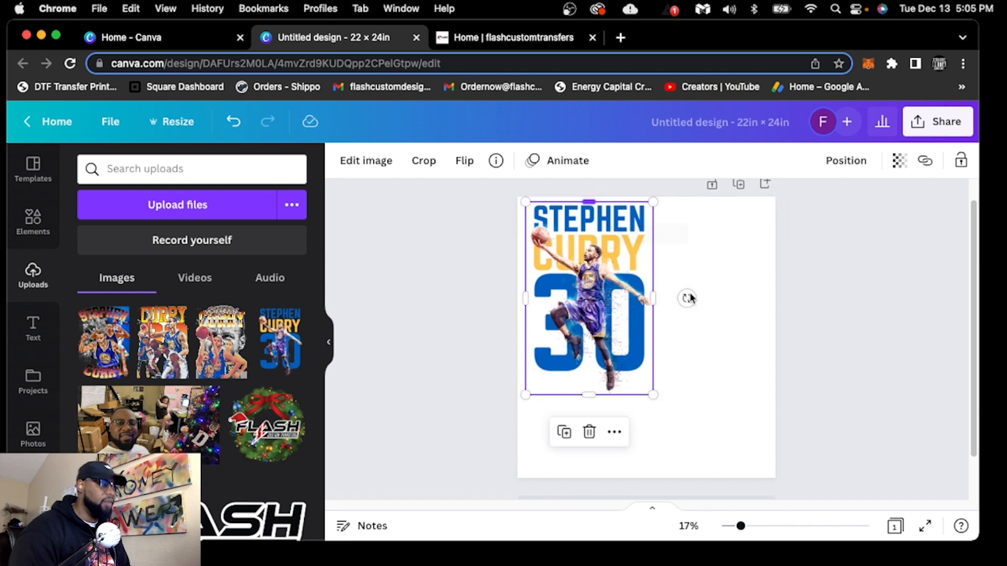
pyautogui.click(776, 328)
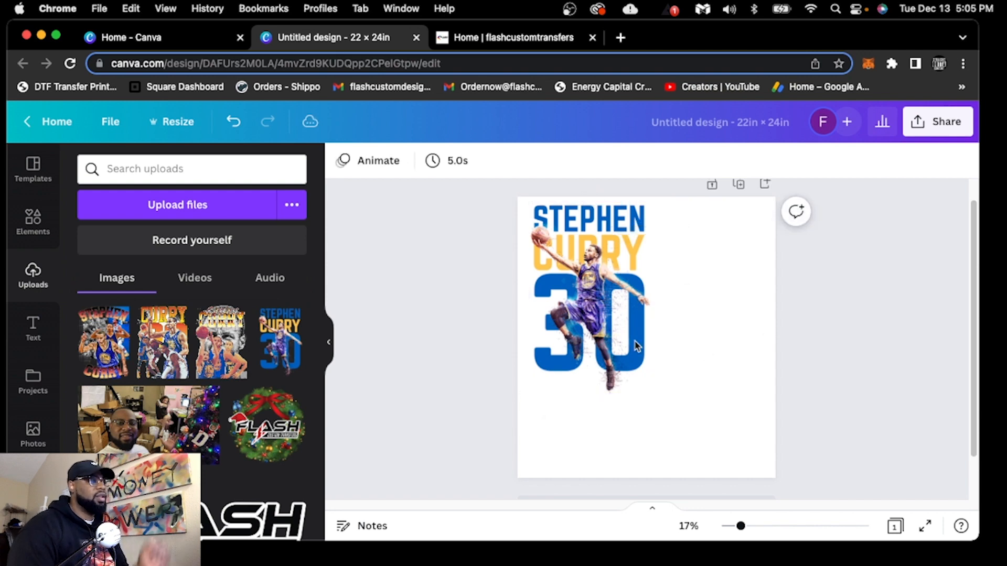
# Resize the cropped Stephen Curry graphic proportionally to about 11 in wide by 16.7 in high
pyautogui.click(603, 326)
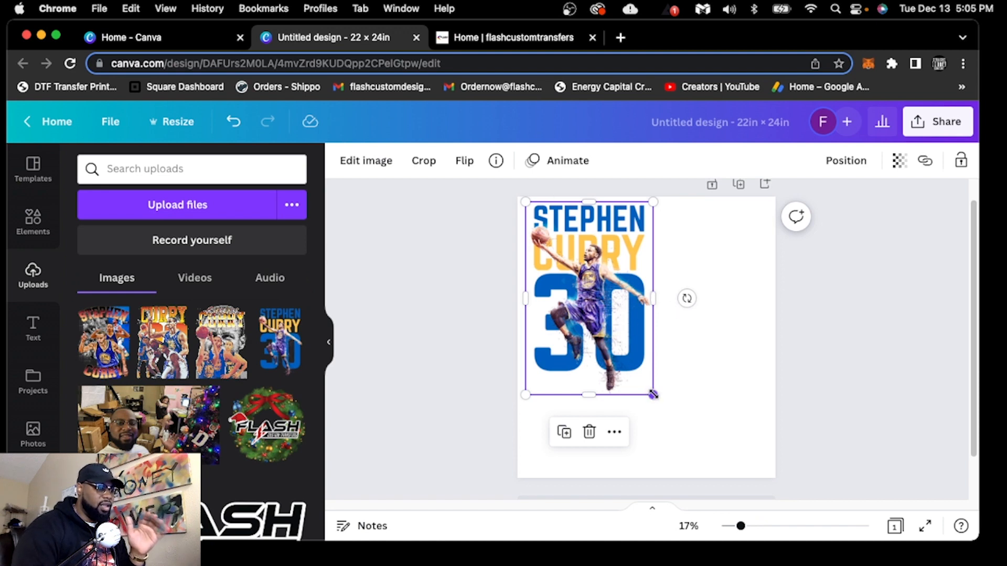
pyautogui.moveTo(656, 396)
pyautogui.mouseDown()
pyautogui.moveTo(671, 413)
pyautogui.moveTo(627, 366)
pyautogui.moveTo(662, 412)
pyautogui.mouseUp()
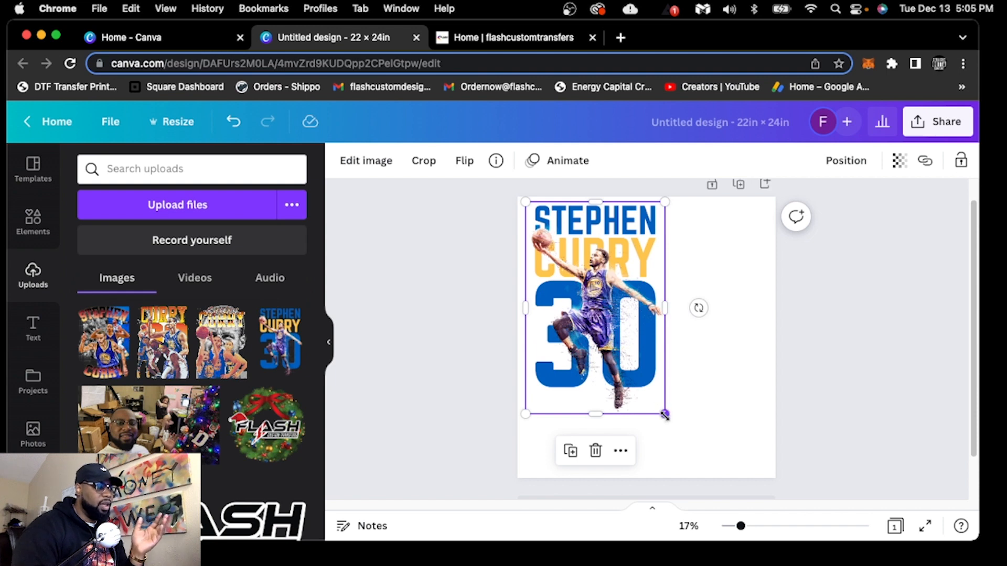
pyautogui.moveTo(665, 414); pyautogui.dragTo(655, 400)
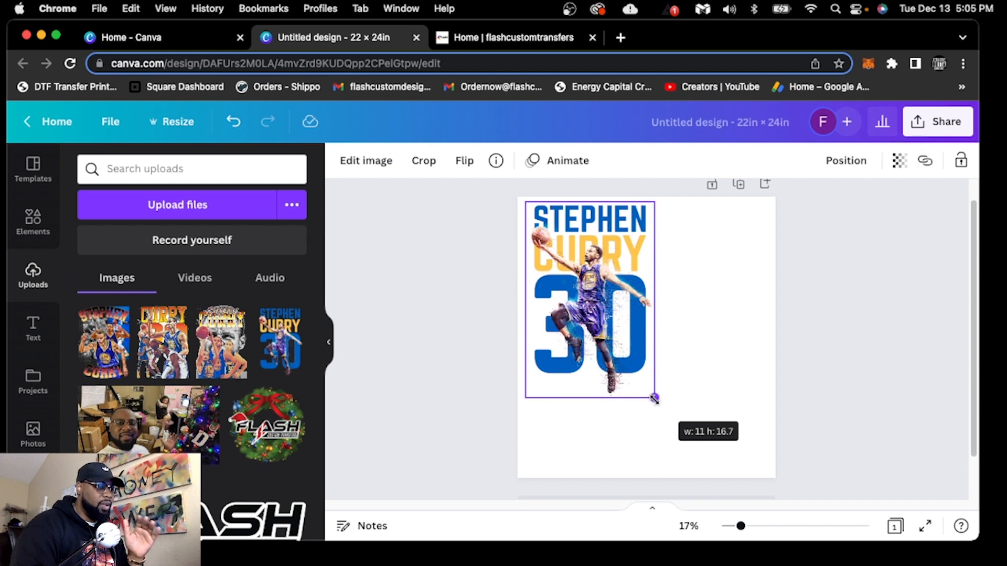
pyautogui.moveTo(654, 399); pyautogui.dragTo(653, 397)
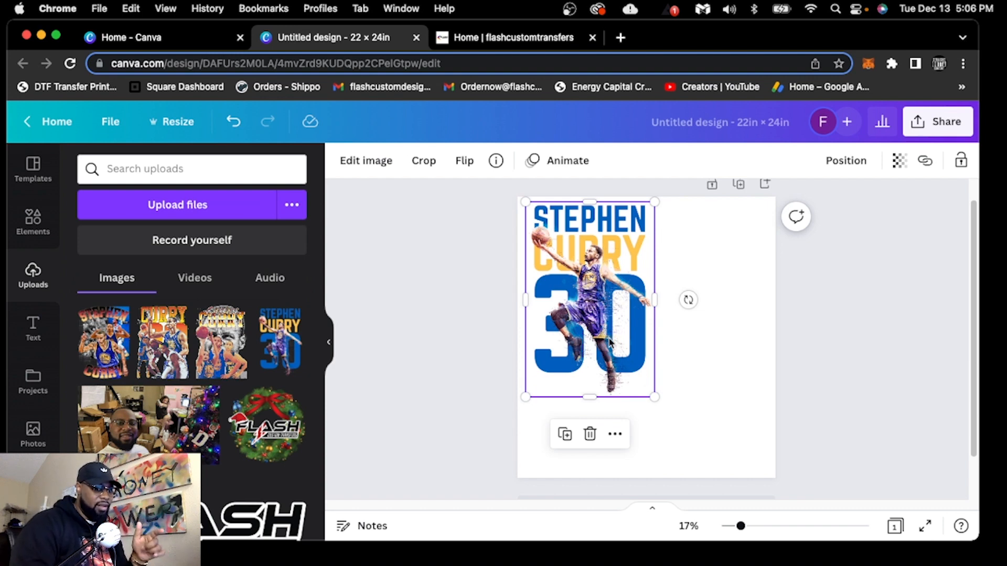
pyautogui.click(684, 378)
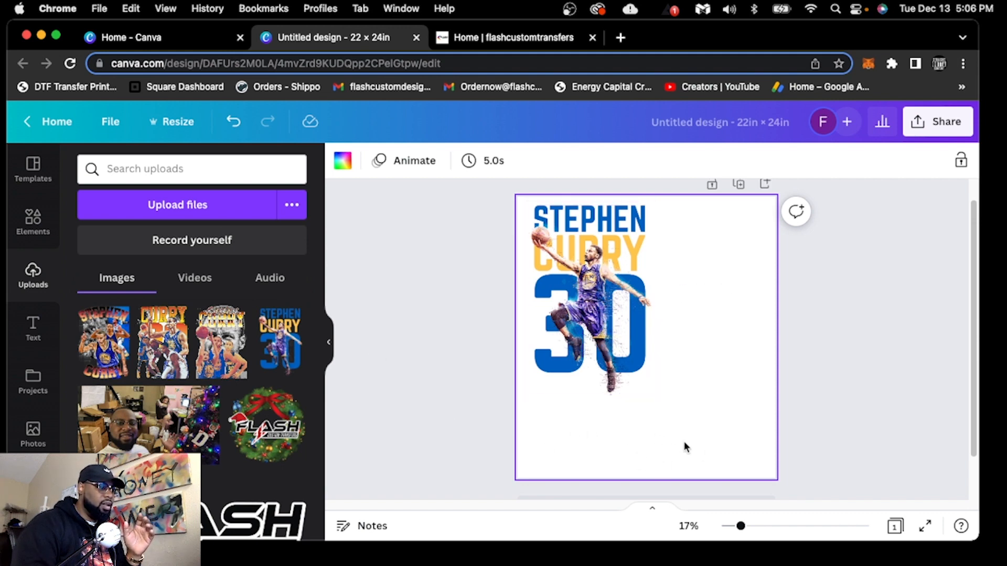
# Scale the cropped Stephen Curry graphic proportionally to about 10 in wide by 15.1 in high
pyautogui.click(650, 393)
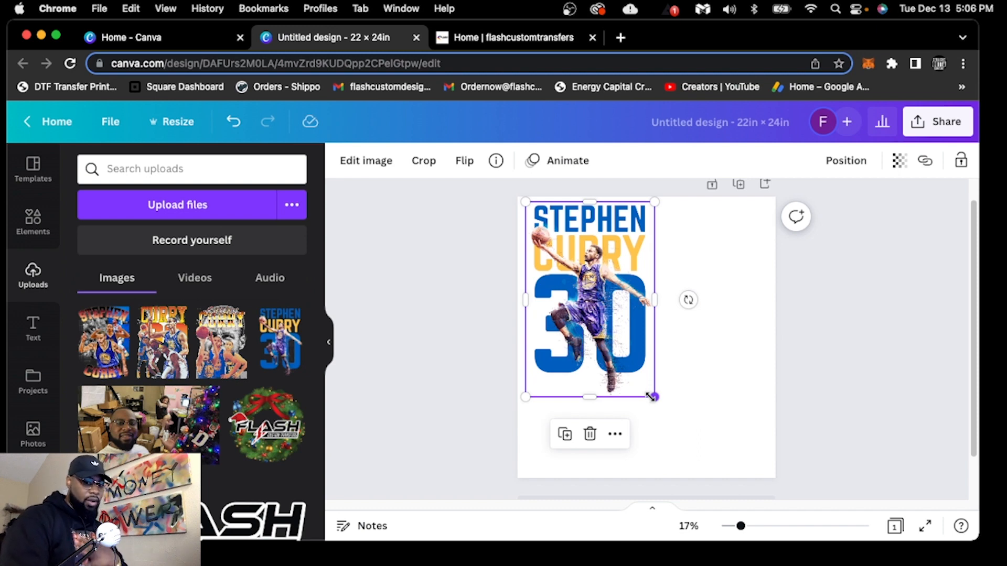
pyautogui.moveTo(651, 396); pyautogui.dragTo(632, 366)
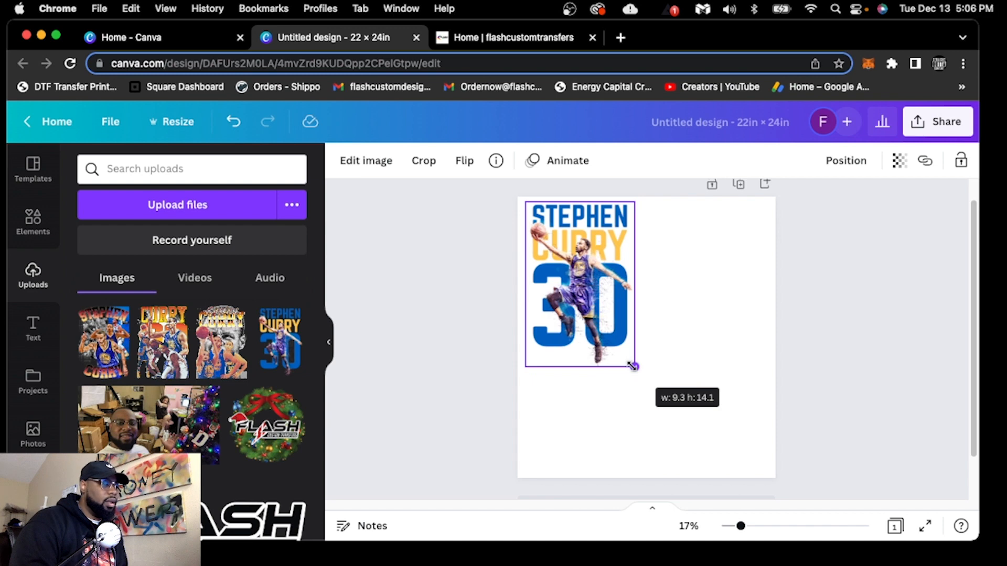
pyautogui.moveTo(632, 366); pyautogui.dragTo(628, 361)
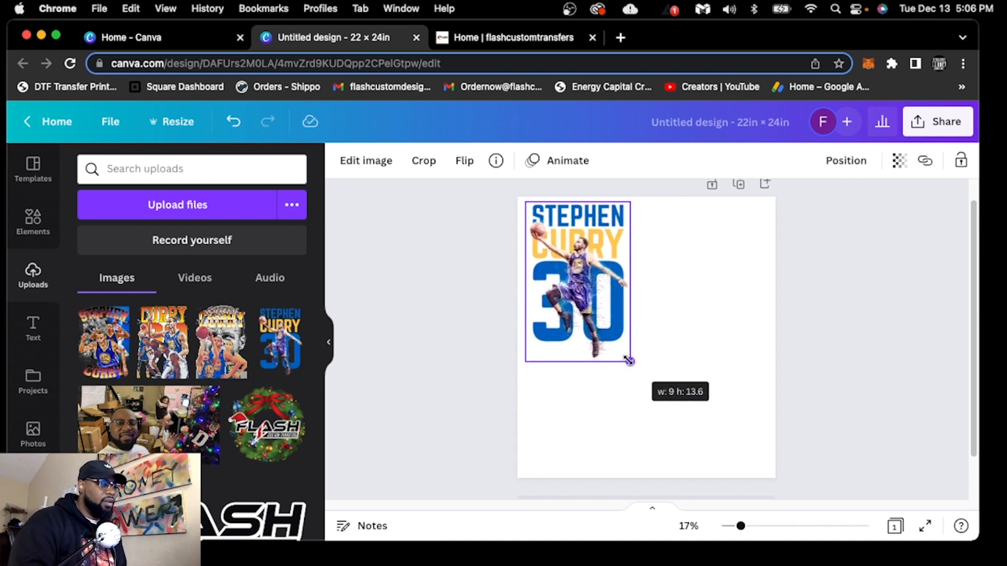
pyautogui.moveTo(629, 361); pyautogui.dragTo(641, 379)
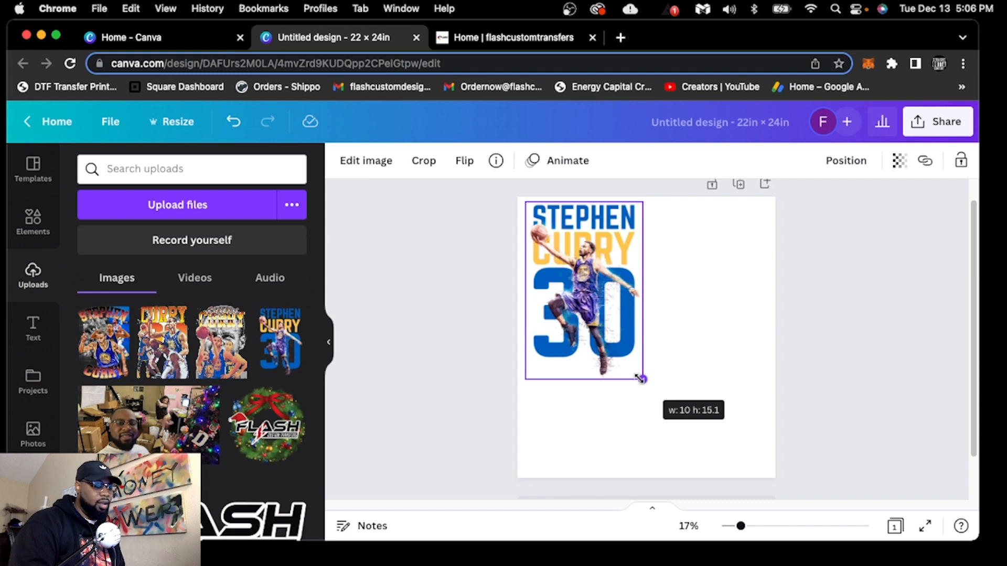
# Shrink the Stephen Curry 30 graphic proportionally by roughly a fifth and place it flush in the page's upper-left corner
pyautogui.moveTo(641, 379); pyautogui.dragTo(621, 347)
pyautogui.click(662, 352)
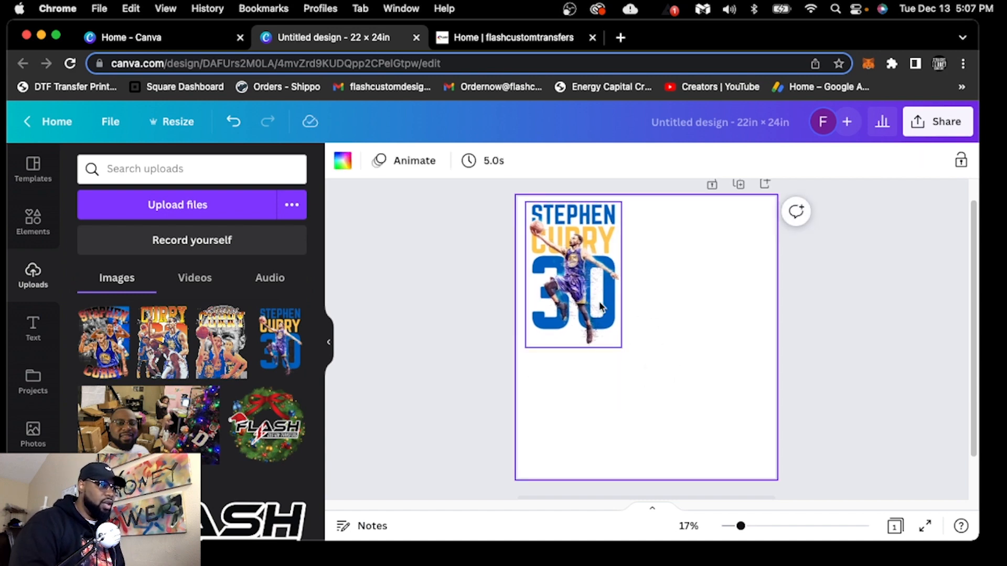
pyautogui.moveTo(600, 304); pyautogui.dragTo(591, 295)
pyautogui.click(665, 321)
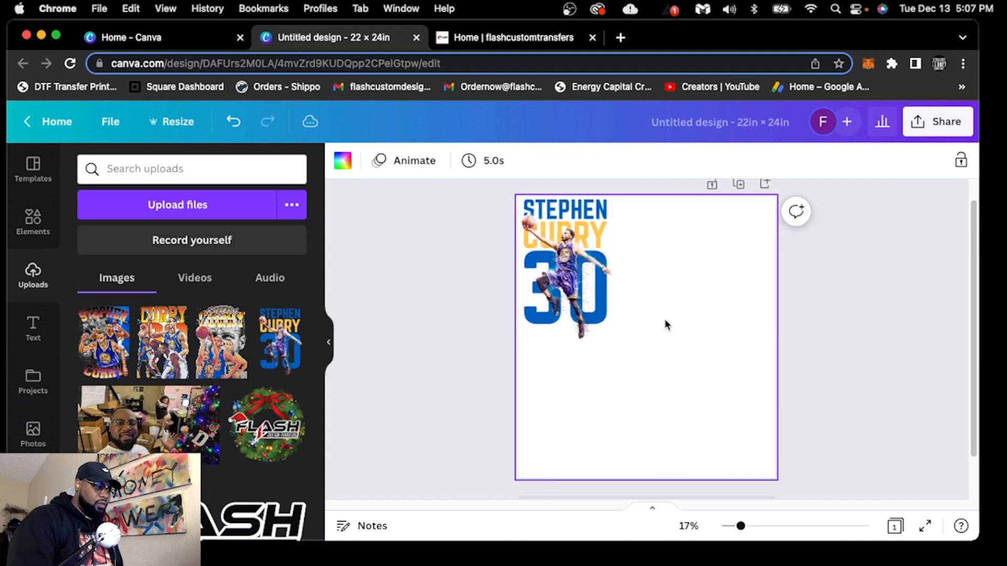
# Check the dimensions of the Stephen Curry 30 graphic and enlarge it very slightly in proportion, keeping its upper-left corner fixed
pyautogui.click(610, 316)
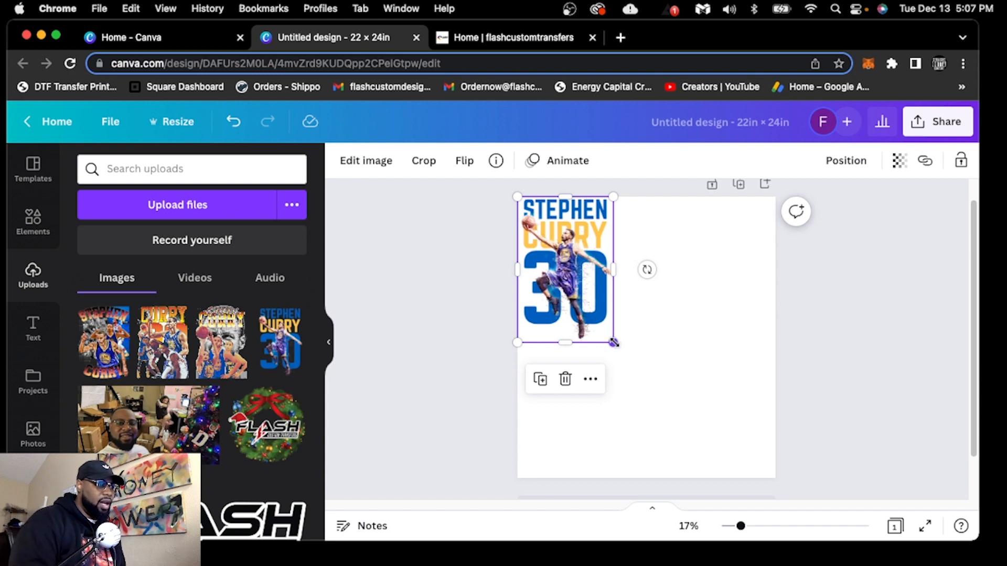
pyautogui.moveTo(614, 343); pyautogui.dragTo(614, 343)
pyautogui.click(641, 330)
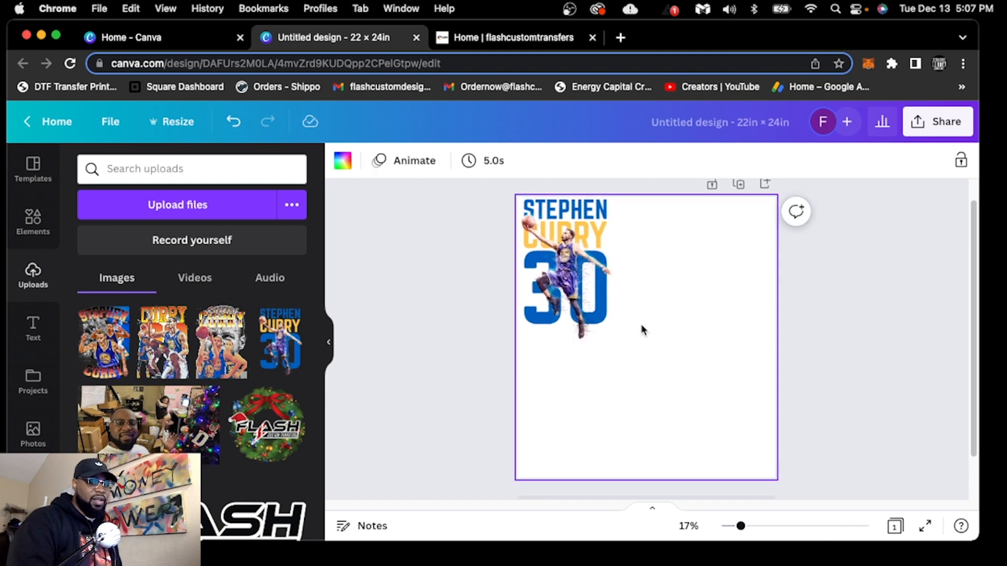
pyautogui.click(577, 293)
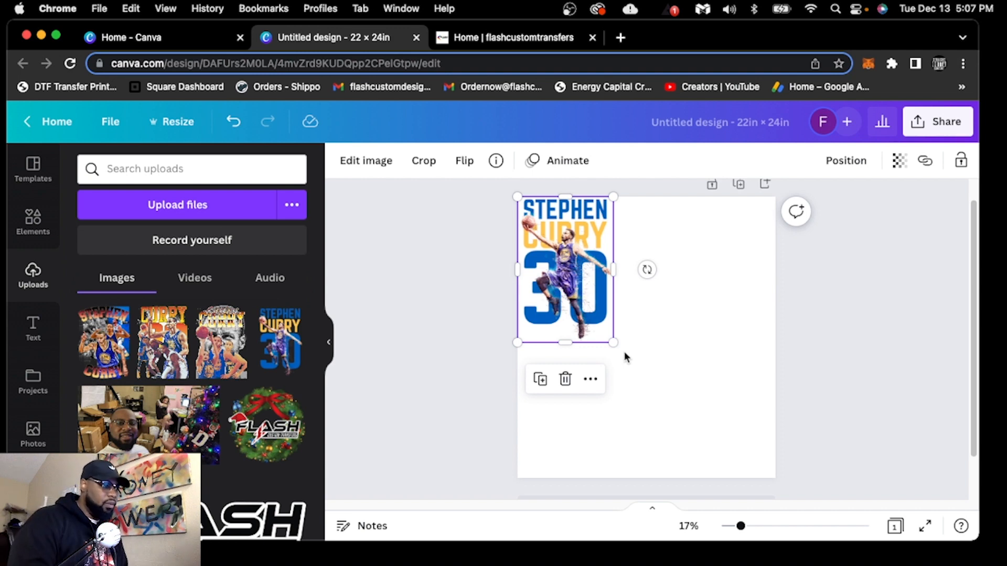
pyautogui.moveTo(614, 344); pyautogui.dragTo(615, 344)
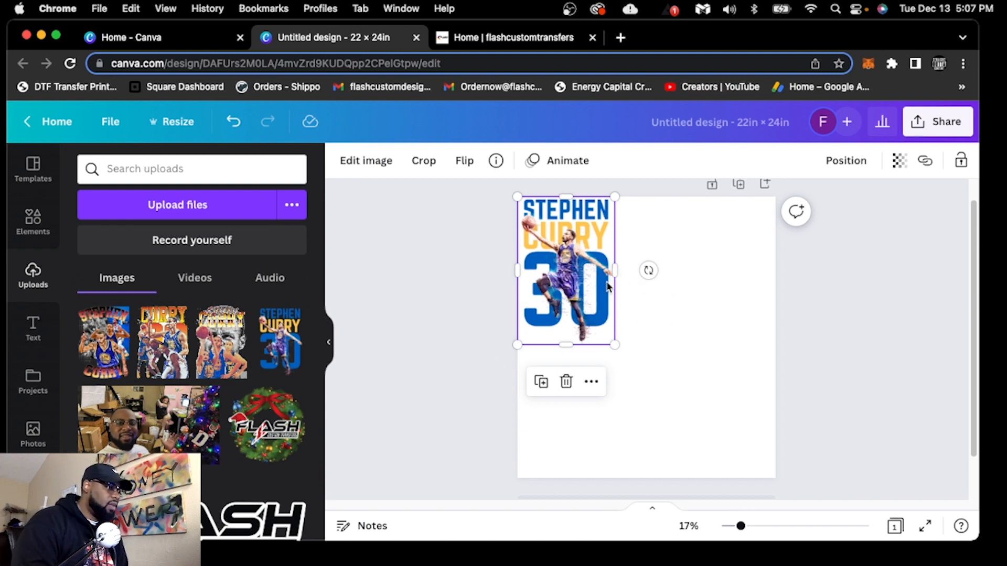
# Add the uploaded graphic with the large Curry face and three players, placing it to the right of the first graphic
pyautogui.click(222, 347)
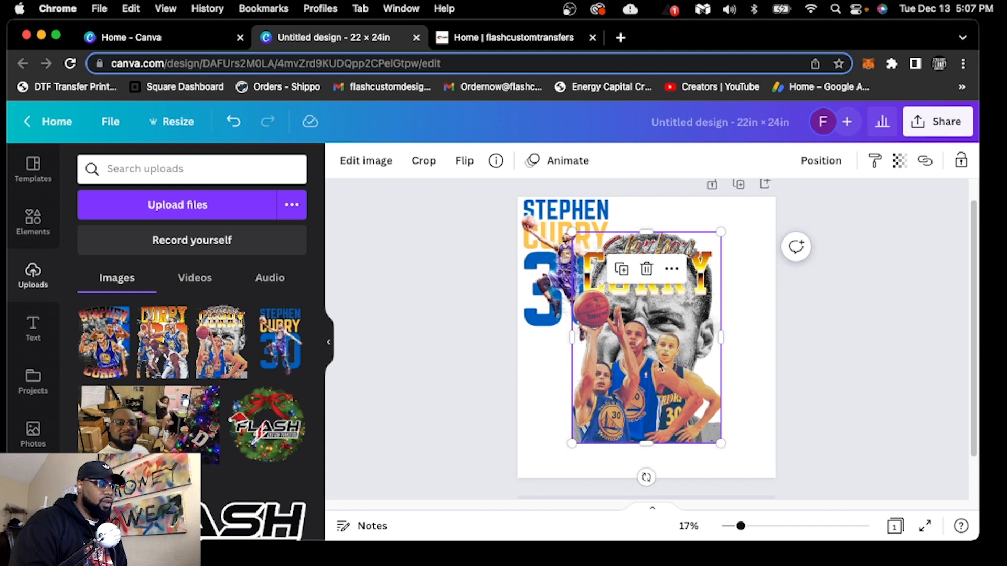
pyautogui.moveTo(660, 365); pyautogui.dragTo(687, 366)
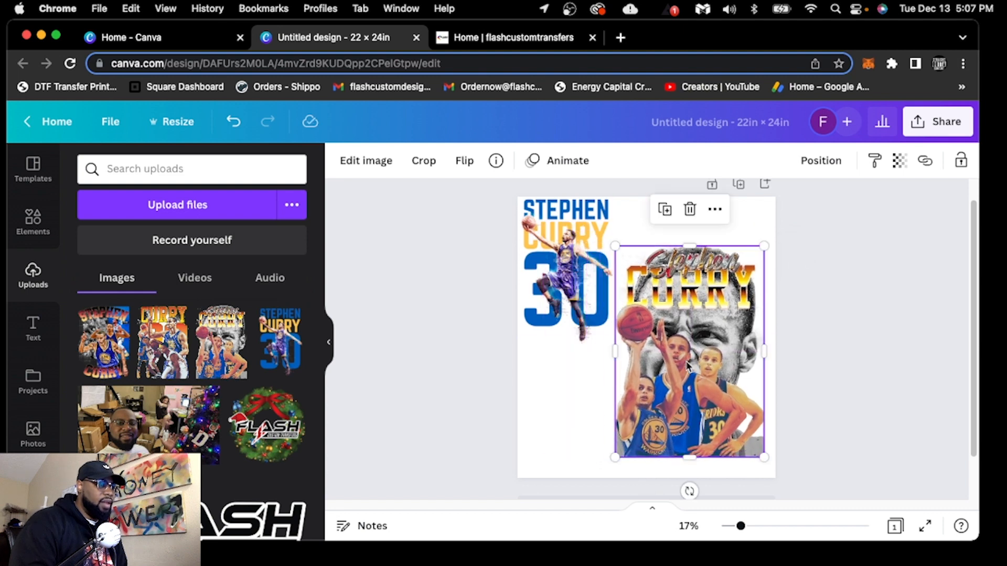
# Examine the left and top margins of the three-player Curry graphic up close for empty space around the artwork
pyautogui.moveTo(740, 527); pyautogui.dragTo(785, 529)
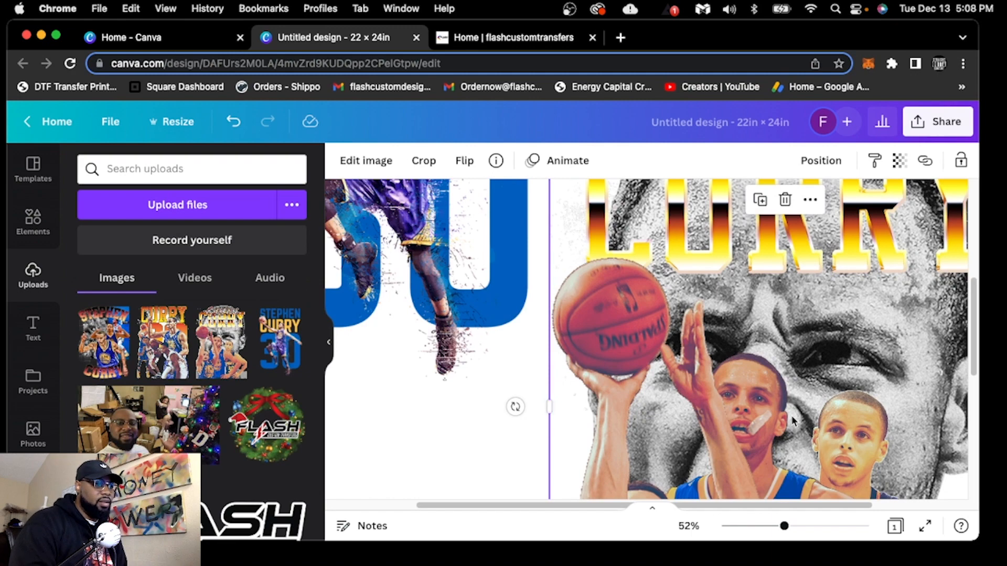
pyautogui.scroll(-5, 791, 415)
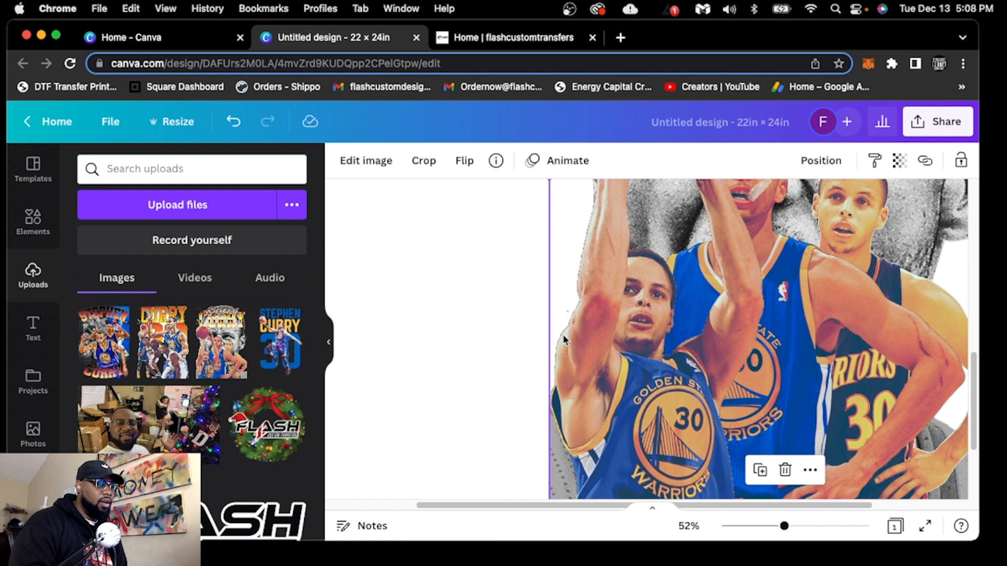
pyautogui.scroll(6, 612, 363)
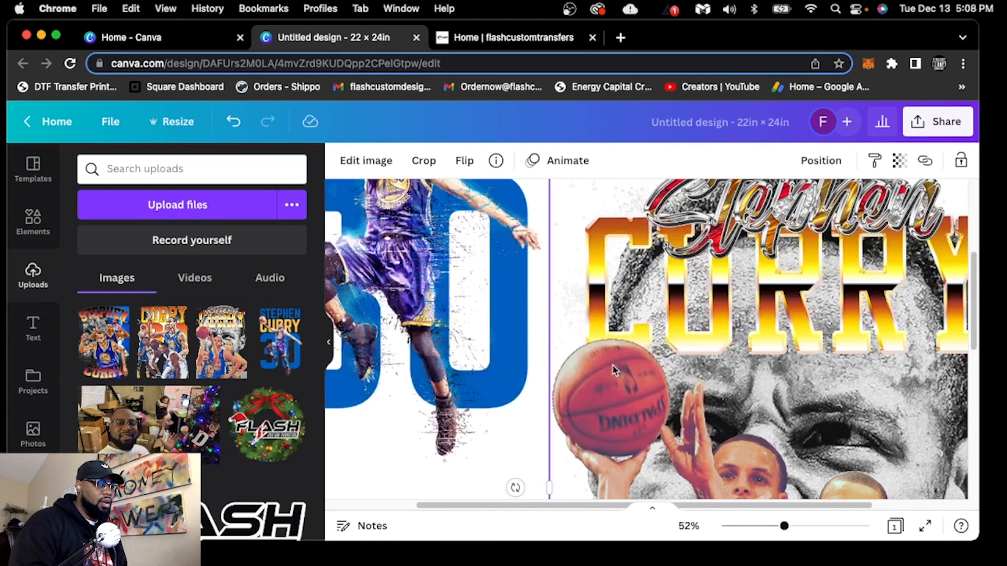
pyautogui.scroll(-1, 612, 364)
pyautogui.scroll(3, 620, 276)
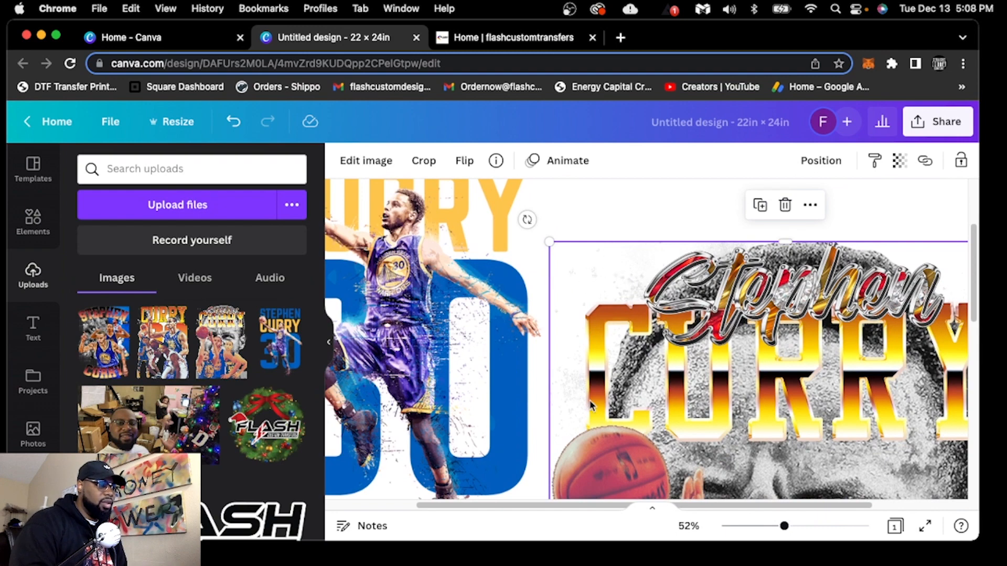
pyautogui.moveTo(784, 526); pyautogui.dragTo(754, 526)
# Shrink the three-player Curry graphic proportionally to about 8.3 in wide by 11.7 in high and move it farther right and up
pyautogui.scroll(-5, 757, 391)
pyautogui.scroll(-2, 755, 391)
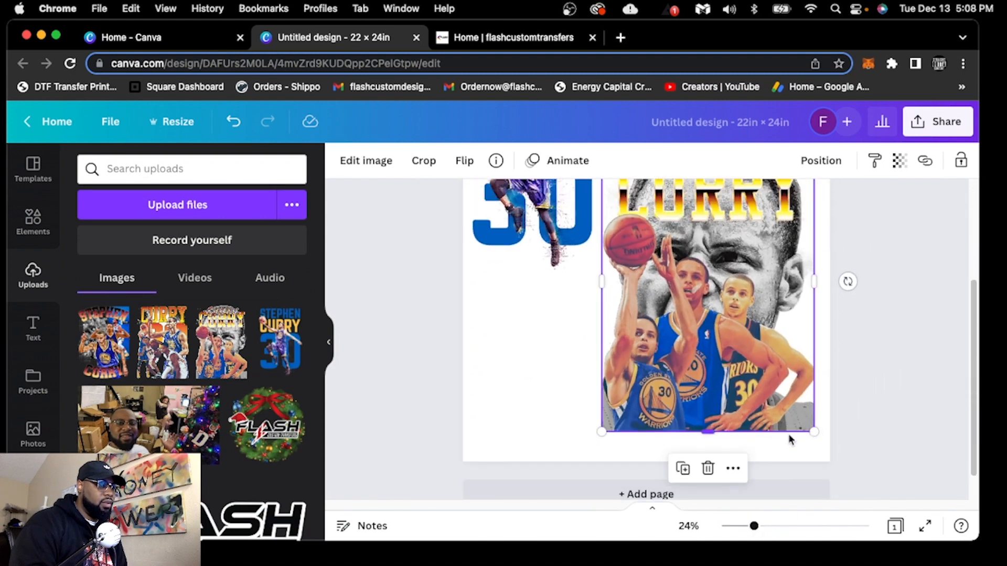
pyautogui.moveTo(814, 432); pyautogui.dragTo(733, 330)
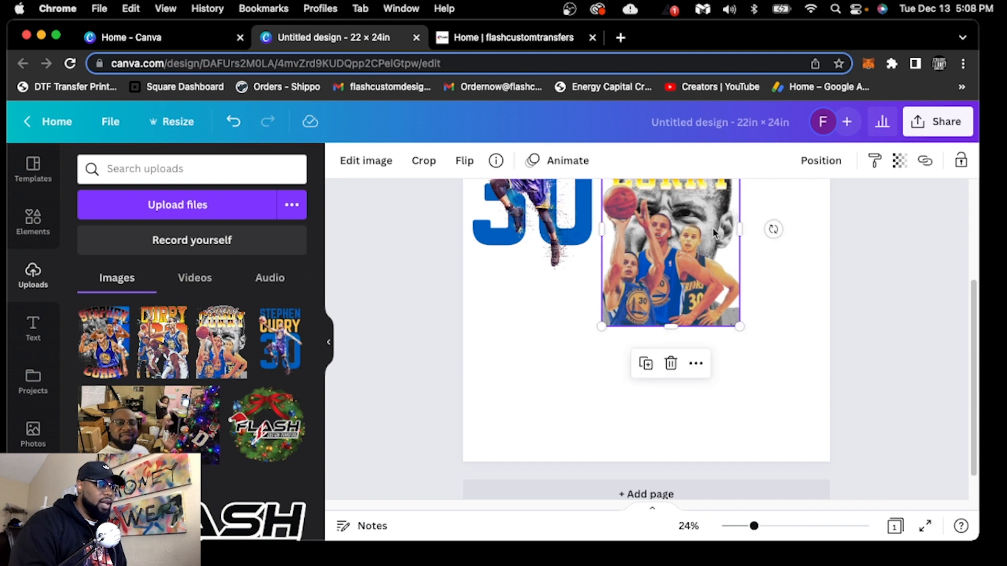
pyautogui.scroll(3, 604, 457)
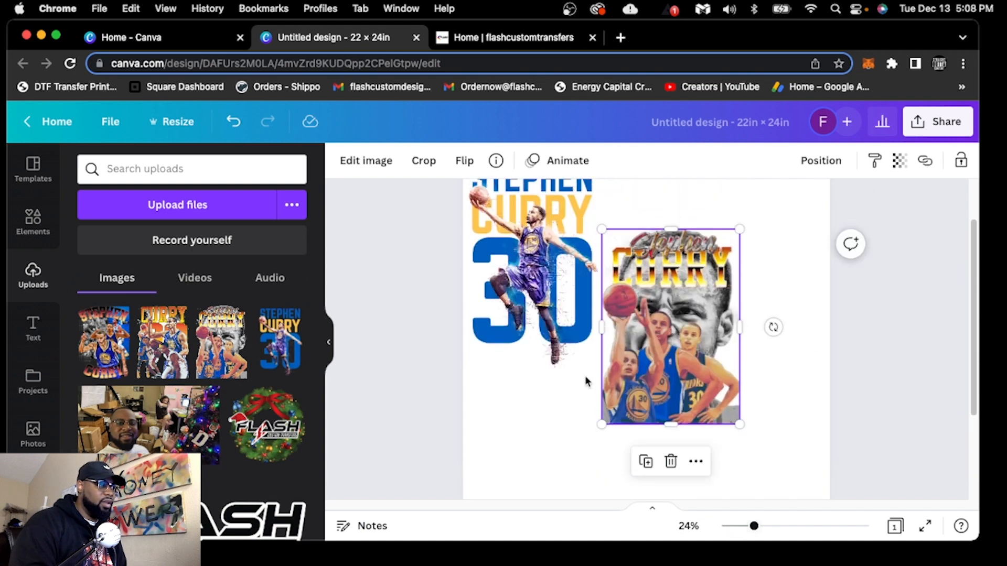
pyautogui.click(557, 291)
pyautogui.moveTo(686, 341); pyautogui.dragTo(740, 311)
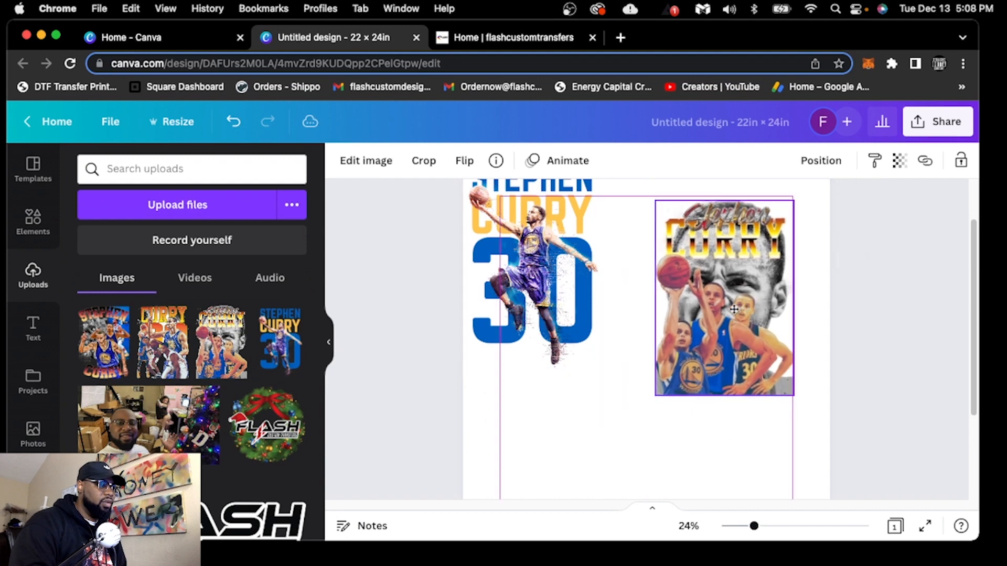
# Check the width and height of the Stephen Curry 30 graphic and the three-player Curry graphic to compare their sizes
pyautogui.click(509, 321)
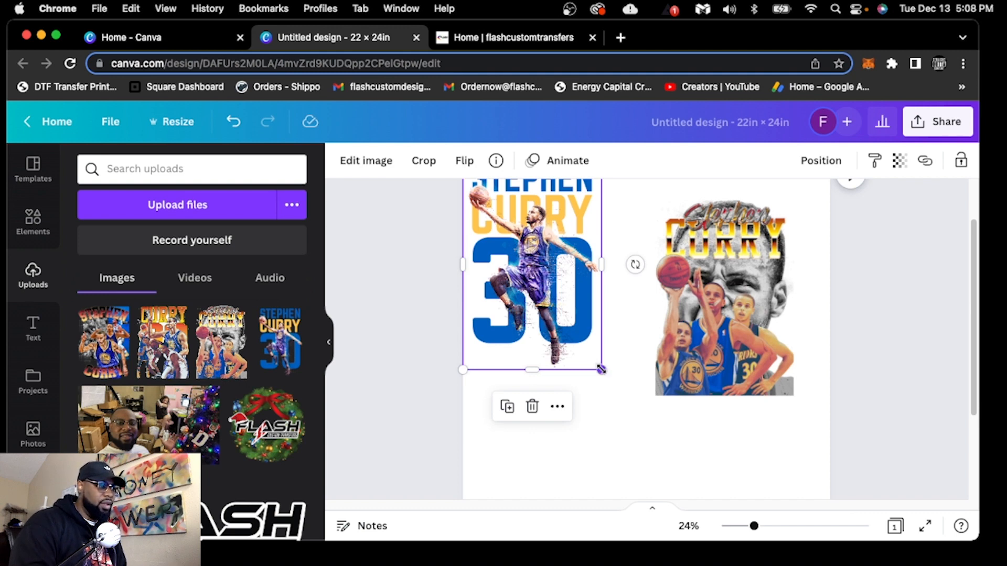
pyautogui.moveTo(600, 369); pyautogui.dragTo(600, 369)
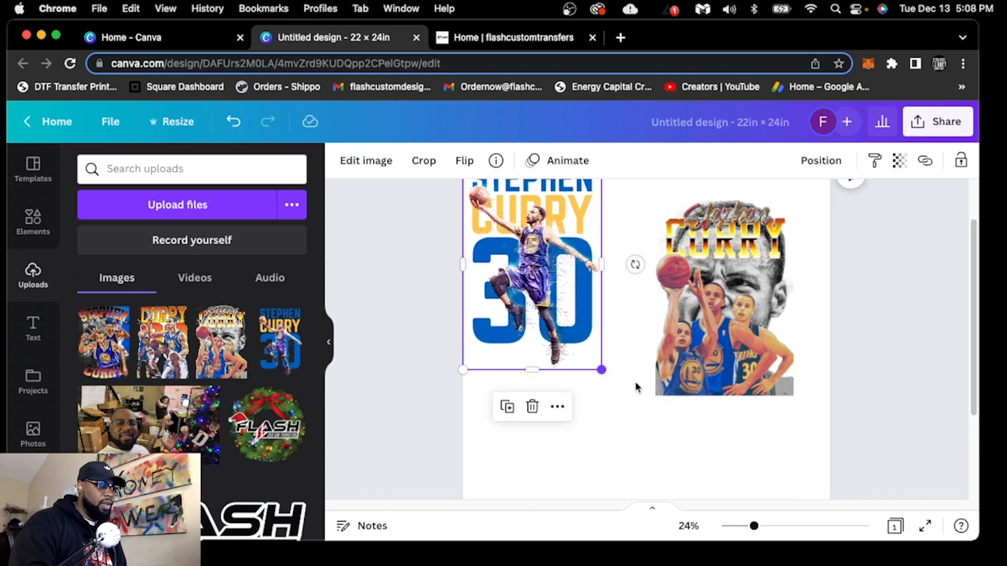
pyautogui.click(720, 361)
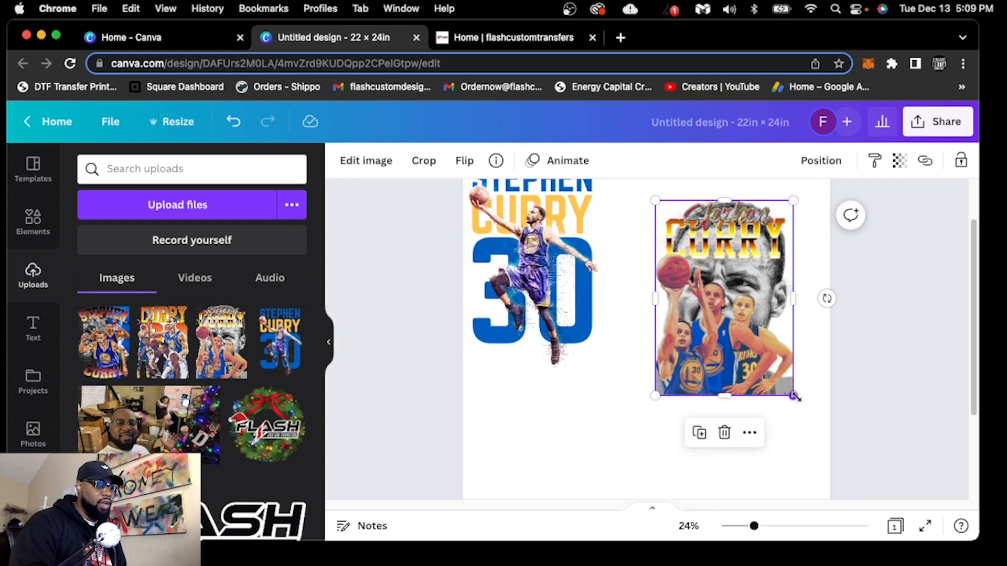
pyautogui.moveTo(793, 397); pyautogui.dragTo(793, 396)
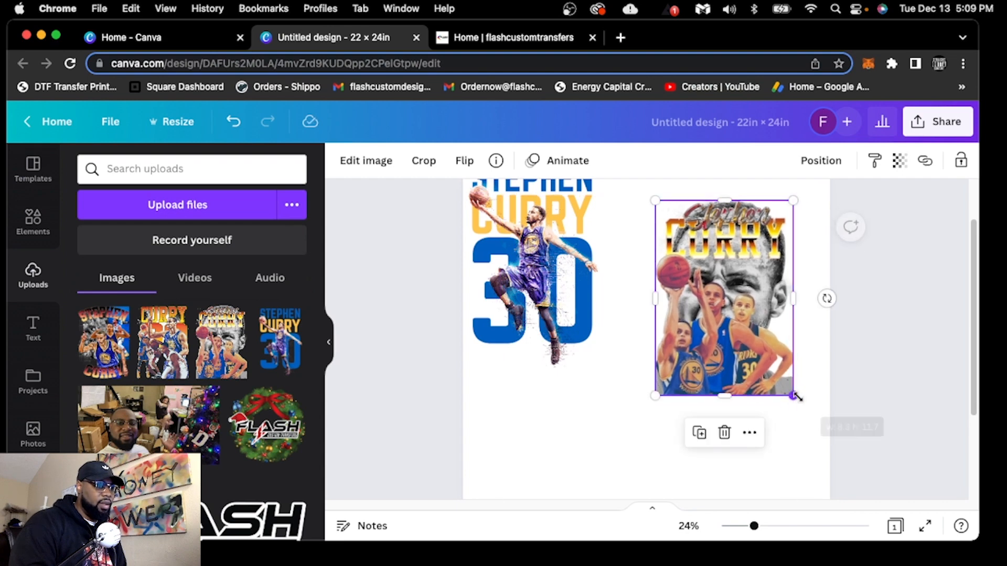
pyautogui.click(861, 342)
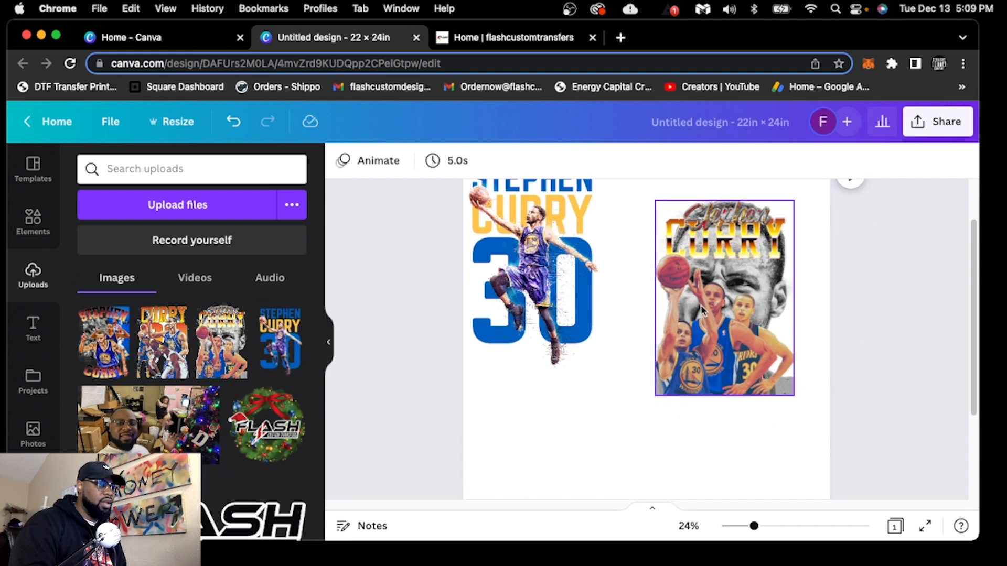
# Position the three-player graphic near the page top, close beside the Stephen Curry 30 graphic, and shift the latter slightly down
pyautogui.moveTo(701, 309); pyautogui.dragTo(665, 281)
pyautogui.scroll(2, 798, 416)
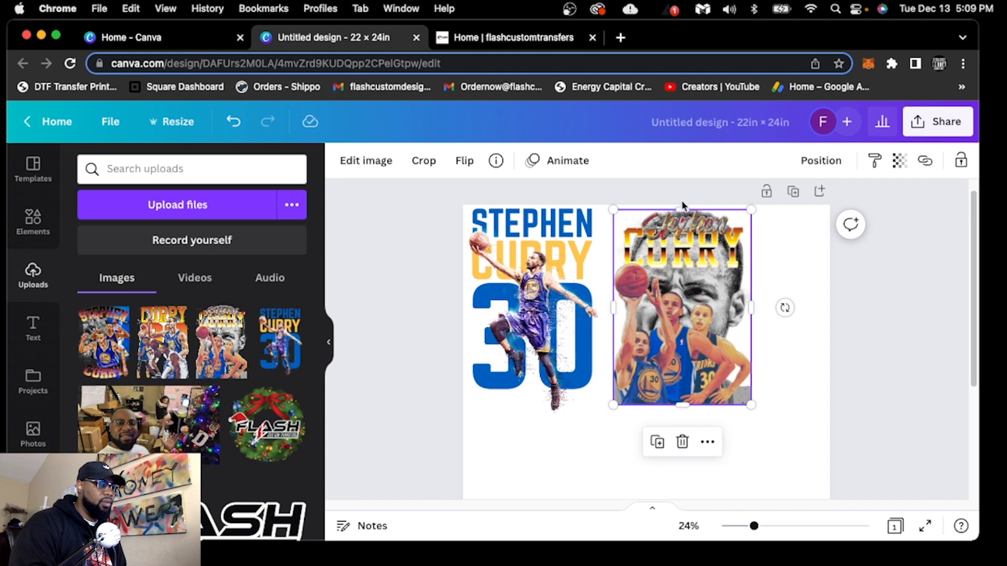
pyautogui.hotkey('shift', 'Left')
pyautogui.moveTo(553, 261); pyautogui.dragTo(553, 274)
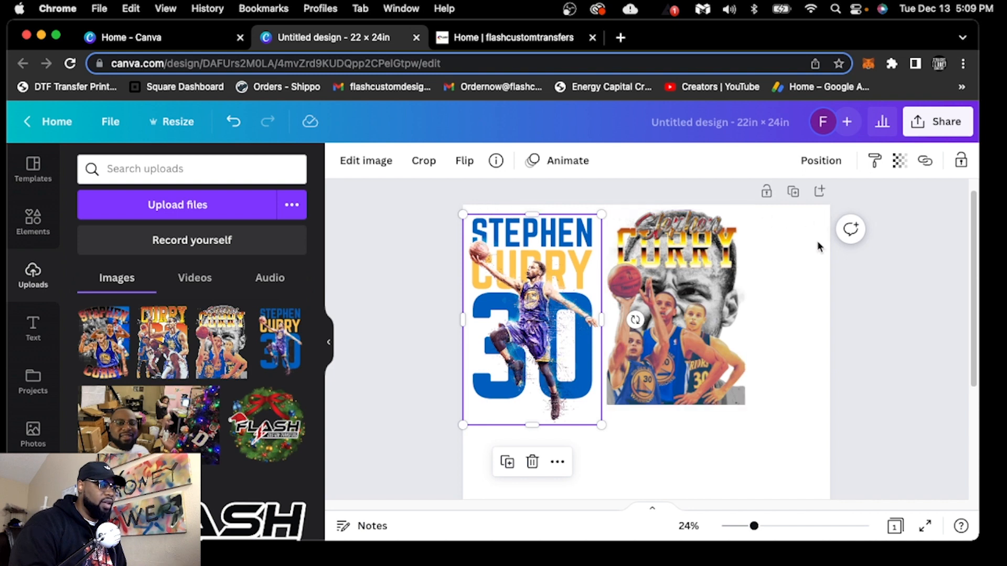
# Add the uploaded orange-and-gold Curry graphic with several players and move it to the page's lower-right area
pyautogui.scroll(-1, 894, 399)
pyautogui.scroll(-5, 892, 394)
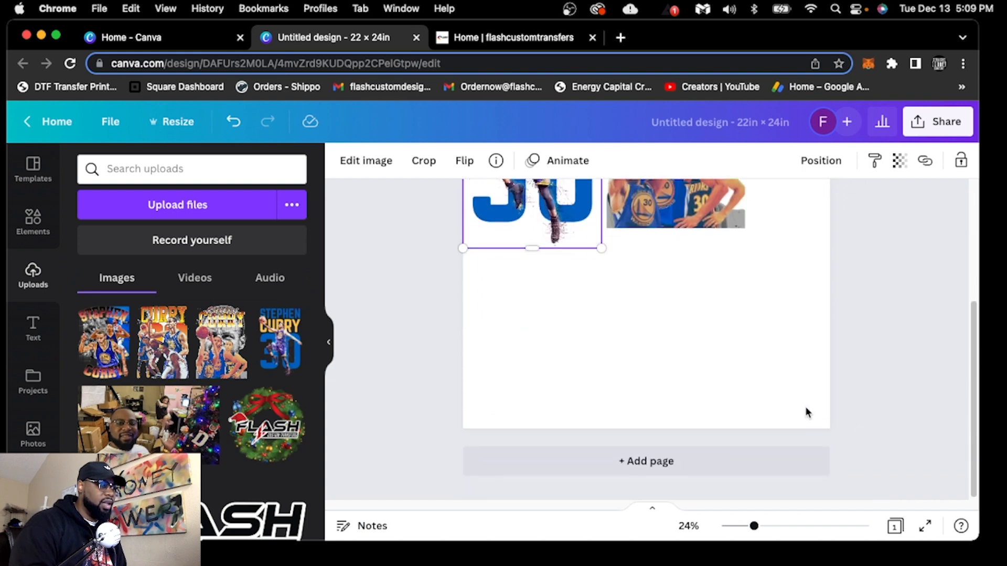
pyautogui.scroll(5, 868, 354)
pyautogui.click(868, 355)
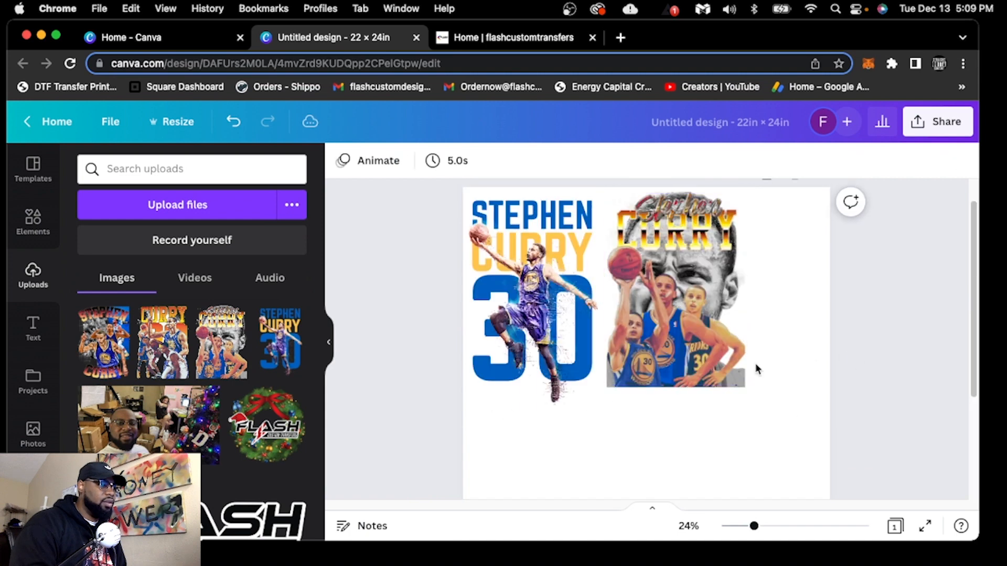
pyautogui.click(157, 336)
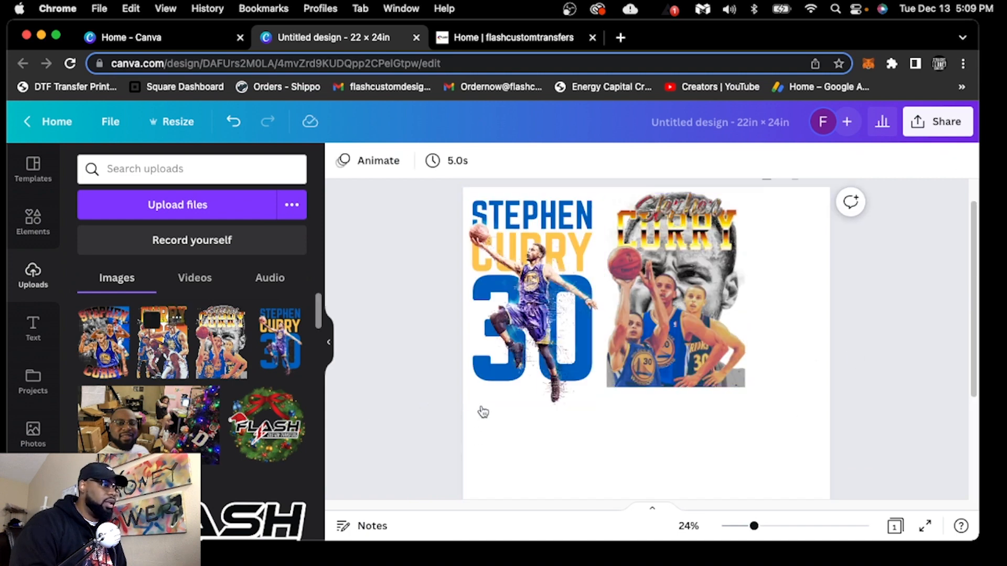
pyautogui.scroll(-2, 803, 454)
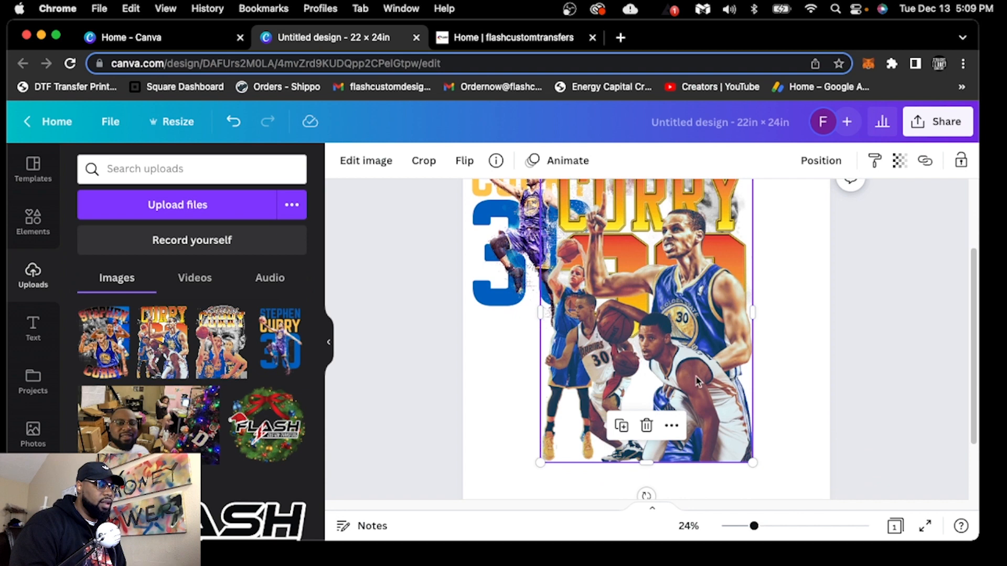
pyautogui.moveTo(698, 381); pyautogui.dragTo(764, 445)
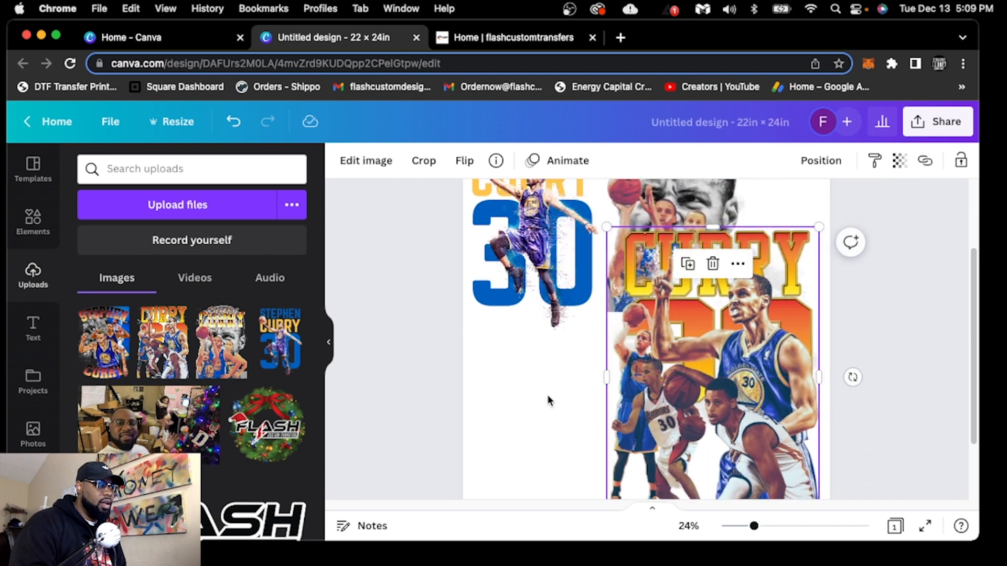
# Shrink the orange-and-gold Curry graphic proportionally to the width of the graphic above it and place it near the page's lower-right corner
pyautogui.scroll(-1, 547, 401)
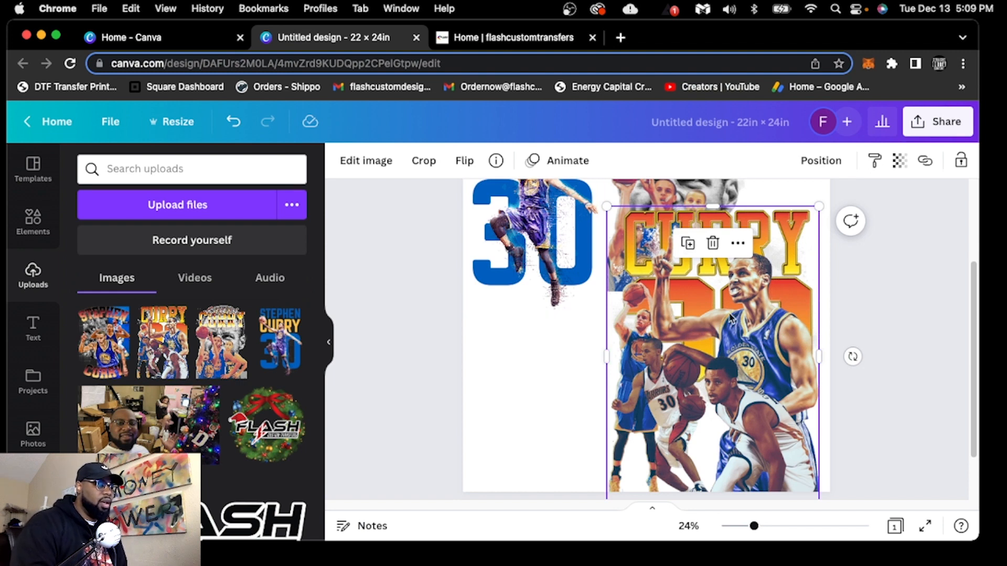
pyautogui.scroll(-2, 753, 361)
pyautogui.scroll(-3, 753, 361)
pyautogui.scroll(3, 751, 357)
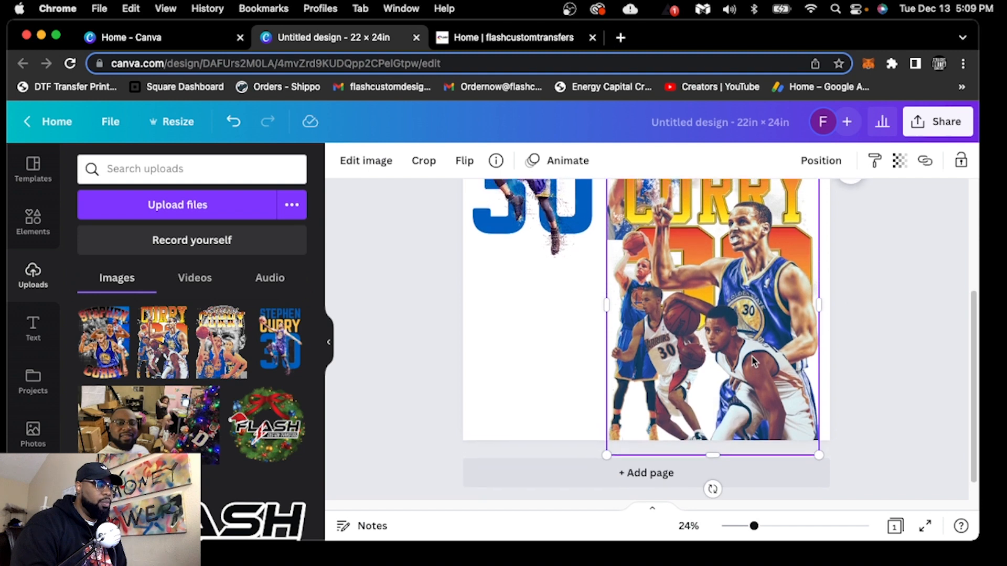
pyautogui.scroll(1, 783, 324)
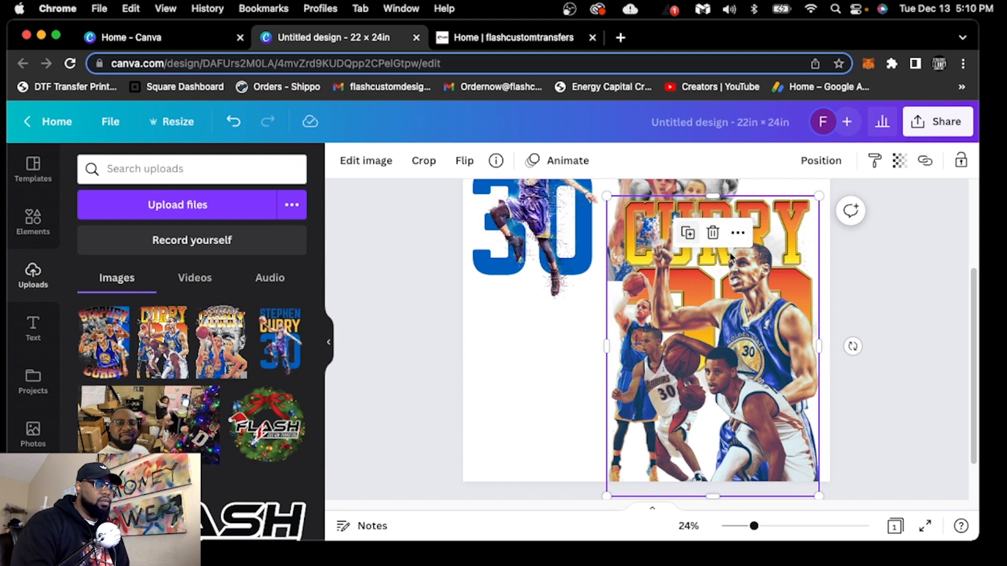
pyautogui.moveTo(817, 196); pyautogui.dragTo(763, 311)
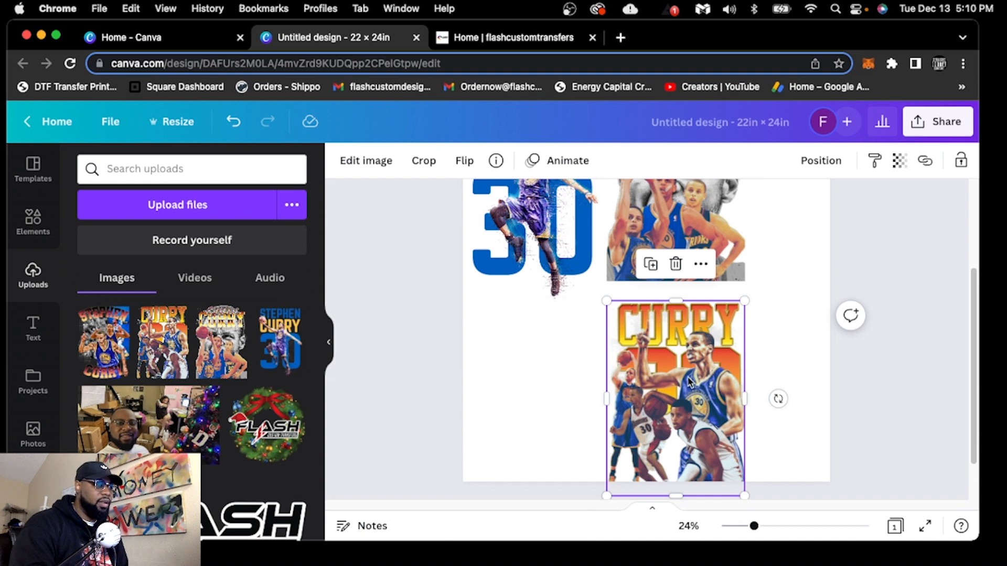
pyautogui.moveTo(676, 378); pyautogui.dragTo(764, 364)
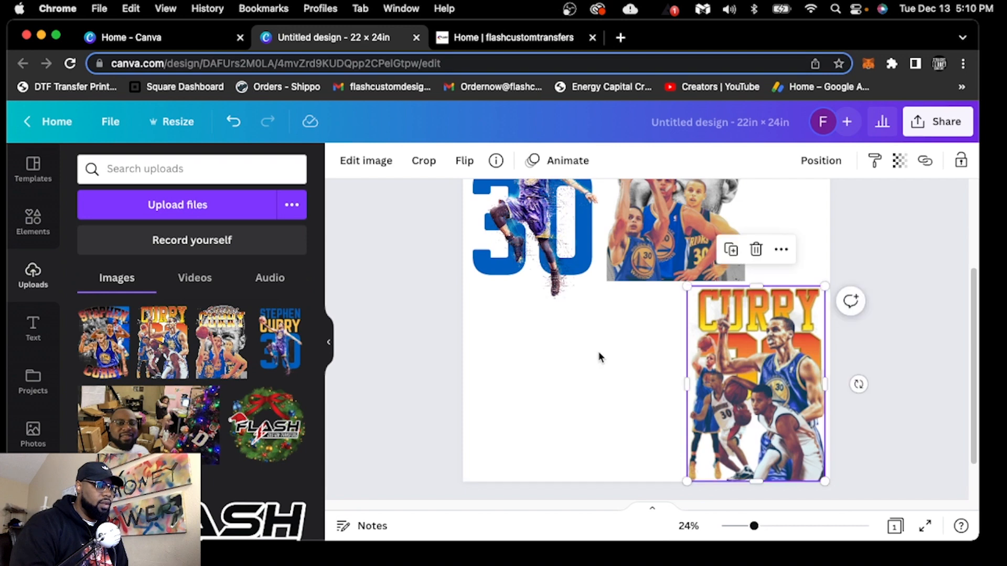
# Nudge the orange-and-gold Curry graphic slightly left and up, leaving a small gap to the page's right and bottom edges
pyautogui.scroll(4, 595, 354)
pyautogui.scroll(-3, 598, 354)
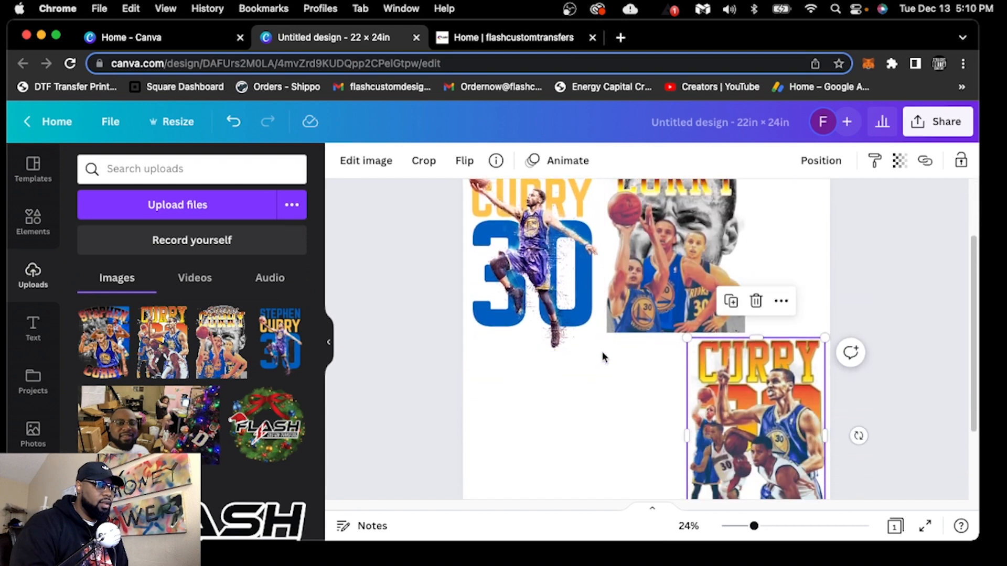
pyautogui.moveTo(747, 344)
pyautogui.mouseDown()
pyautogui.moveTo(641, 349)
pyautogui.moveTo(753, 333)
pyautogui.mouseUp()
pyautogui.moveTo(744, 386); pyautogui.dragTo(745, 389)
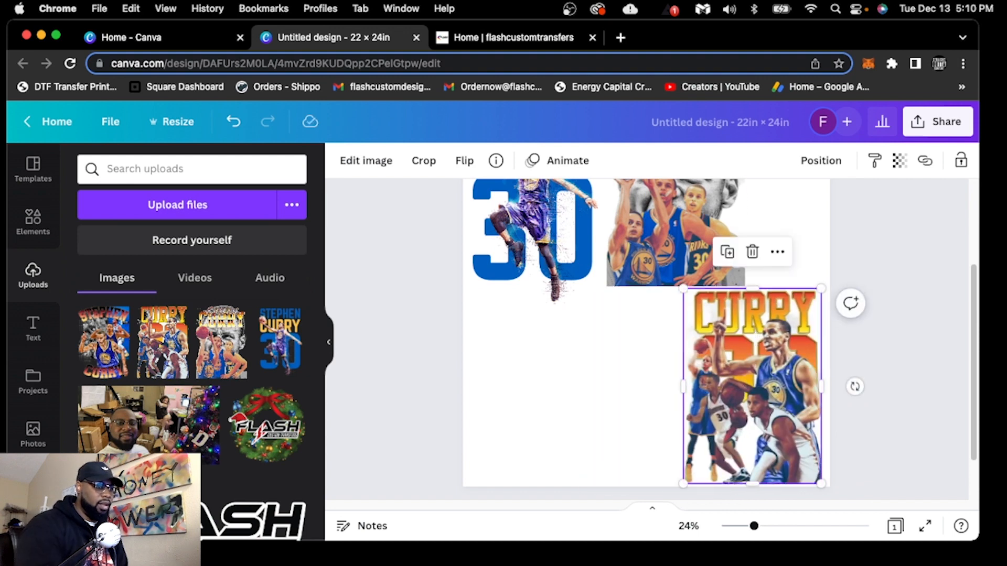
# Move the three-player graphic to the page's upper-right area, above the orange-and-gold Curry graphic
pyautogui.click(892, 346)
pyautogui.scroll(5, 870, 403)
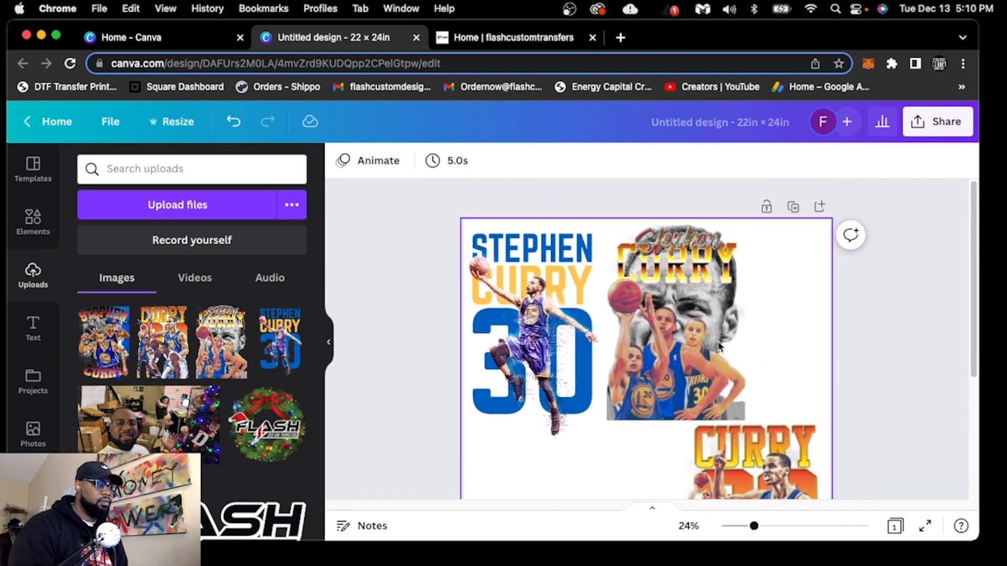
pyautogui.moveTo(713, 339); pyautogui.dragTo(775, 338)
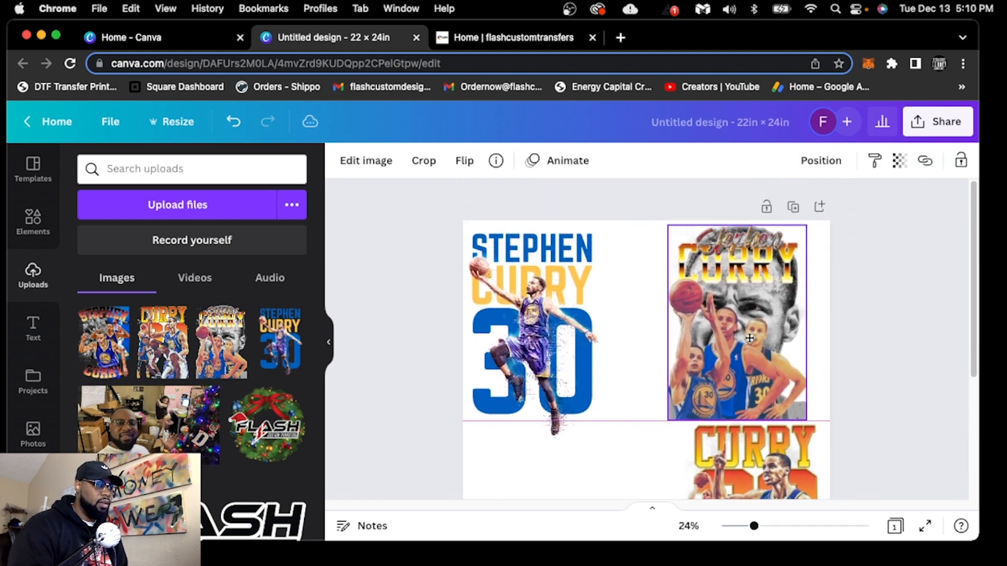
# Add the uploaded Stephen Curry graphic with arched lettering and shrink it proportionally to about the width of the other graphics
pyautogui.scroll(-3, 753, 299)
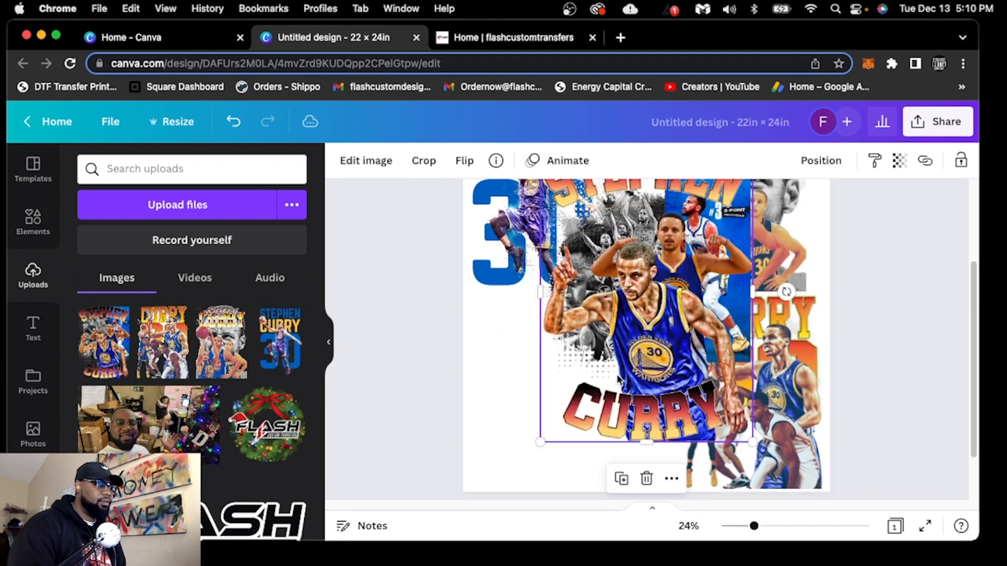
pyautogui.scroll(2, 589, 402)
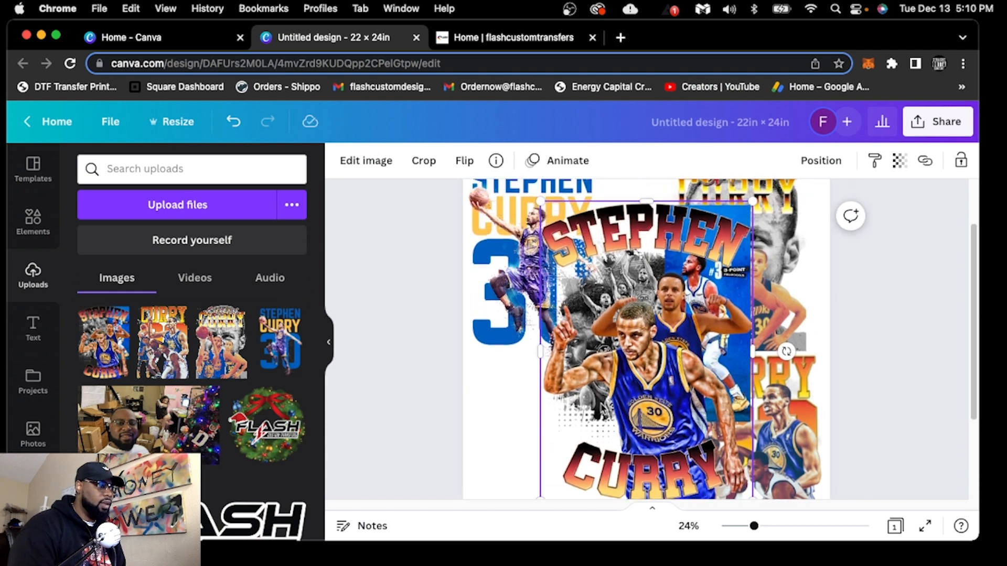
pyautogui.moveTo(647, 382); pyautogui.dragTo(622, 408)
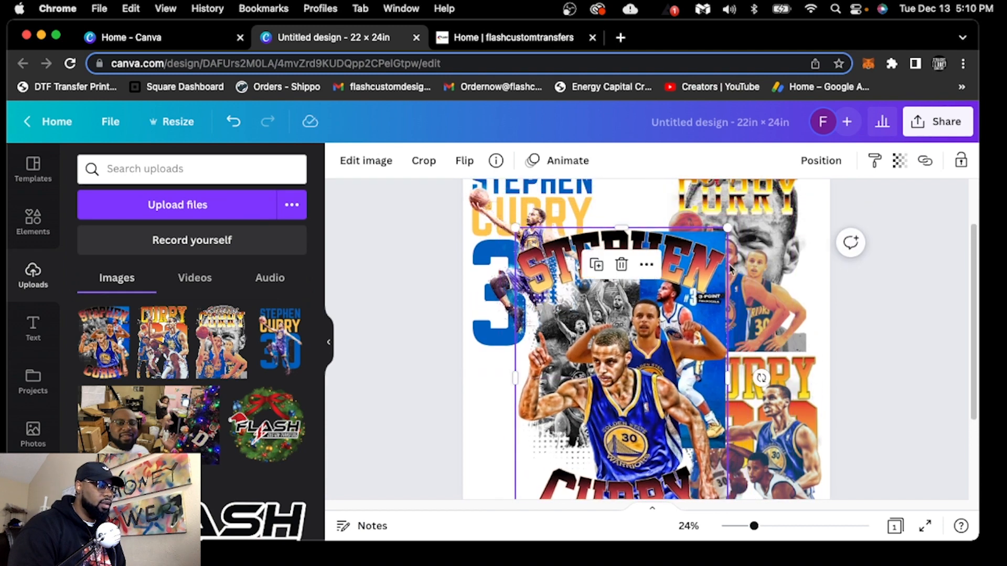
pyautogui.moveTo(723, 238); pyautogui.dragTo(652, 336)
pyautogui.scroll(-2, 910, 348)
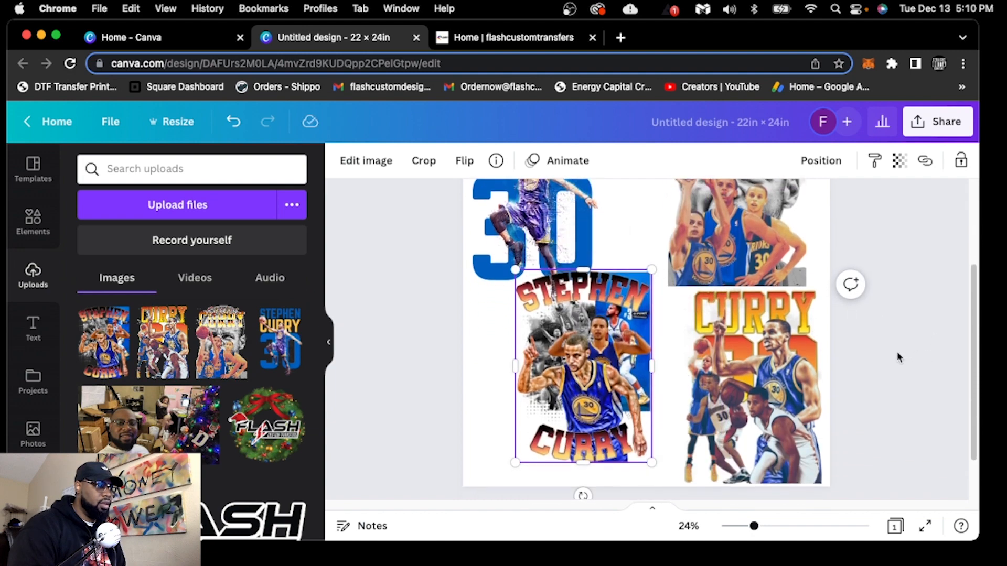
# Position the arched-lettering graphic at the page's bottom edge, close beside the orange-and-gold Curry graphic and below the Stephen Curry 30 graphic
pyautogui.moveTo(590, 363)
pyautogui.mouseDown()
pyautogui.moveTo(585, 378)
pyautogui.moveTo(598, 380)
pyautogui.mouseUp()
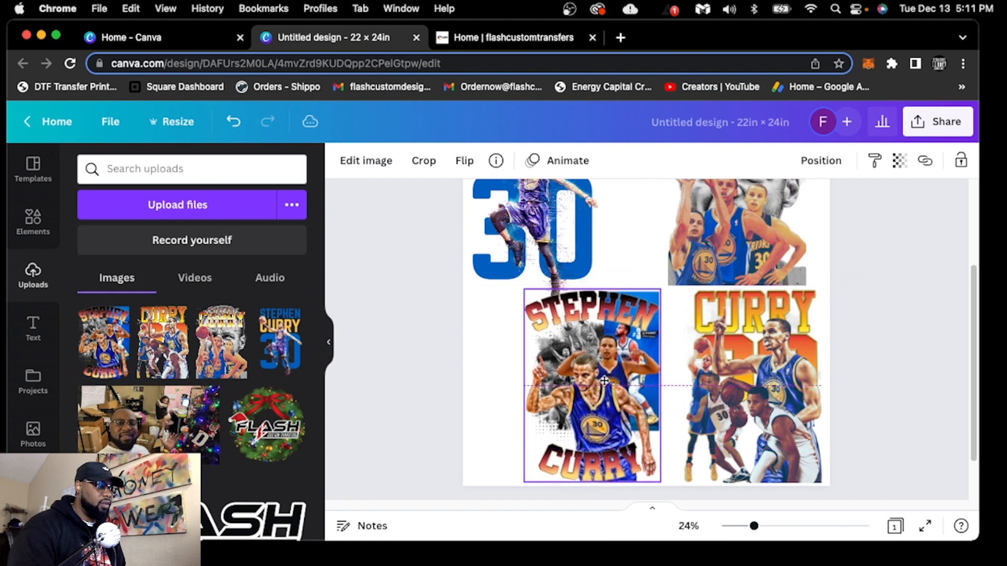
pyautogui.scroll(2, 446, 350)
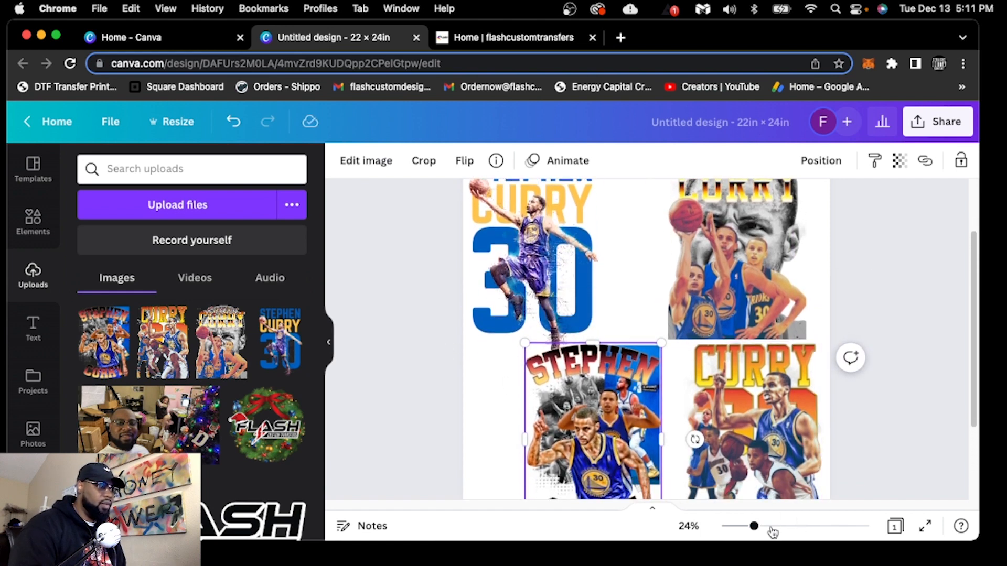
pyautogui.moveTo(754, 526); pyautogui.dragTo(745, 527)
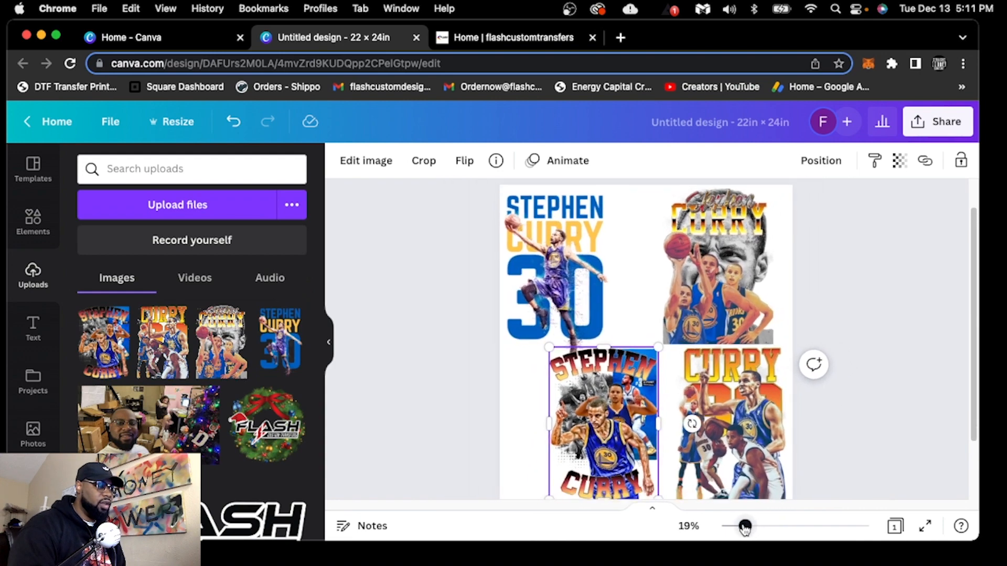
pyautogui.click(470, 379)
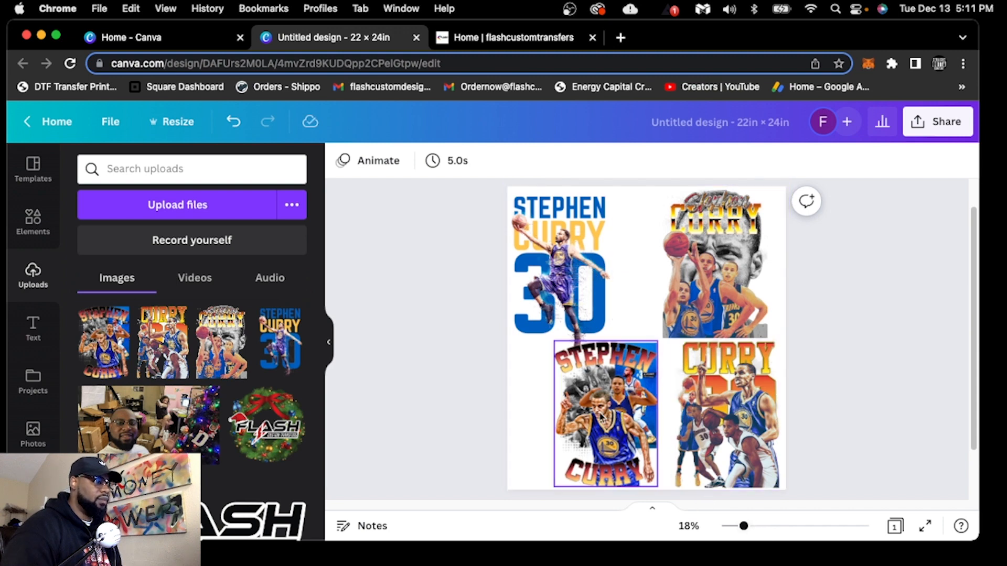
pyautogui.moveTo(591, 417)
pyautogui.mouseDown()
pyautogui.moveTo(566, 417)
pyautogui.moveTo(605, 415)
pyautogui.mouseUp()
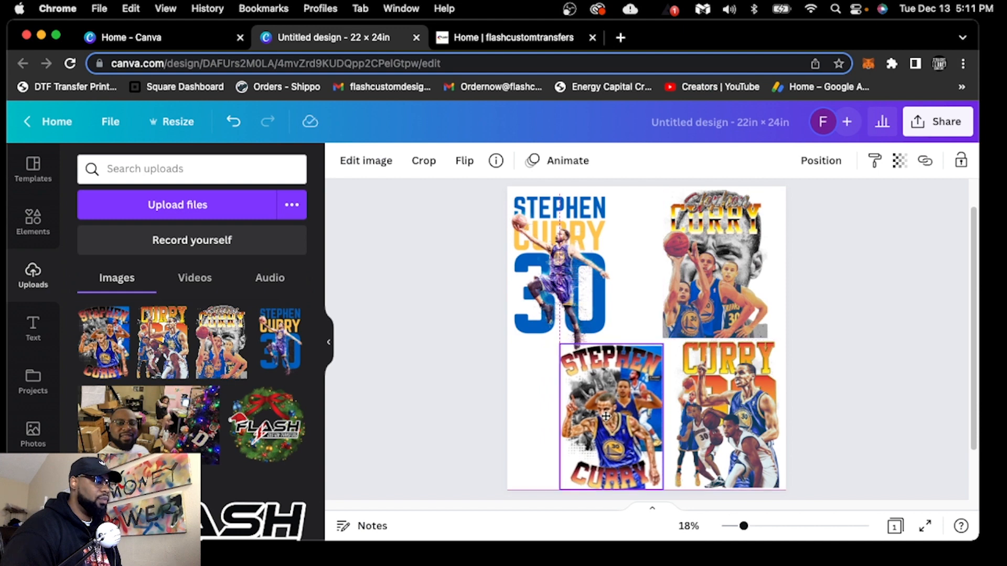
# Rotate the Stephen Curry 30 graphic 13° clockwise and shift it right towards the three-player graphic
pyautogui.click(574, 256)
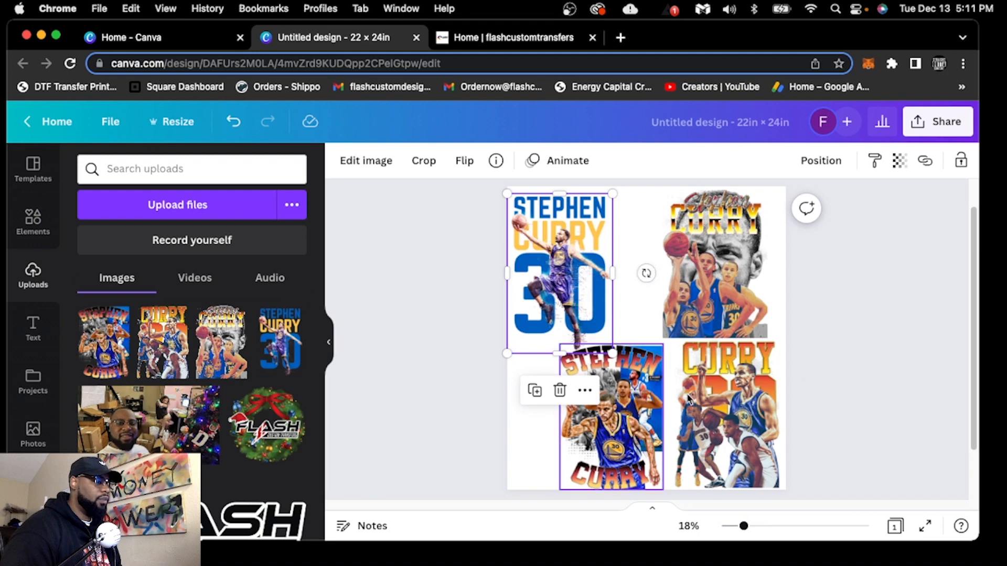
pyautogui.click(861, 370)
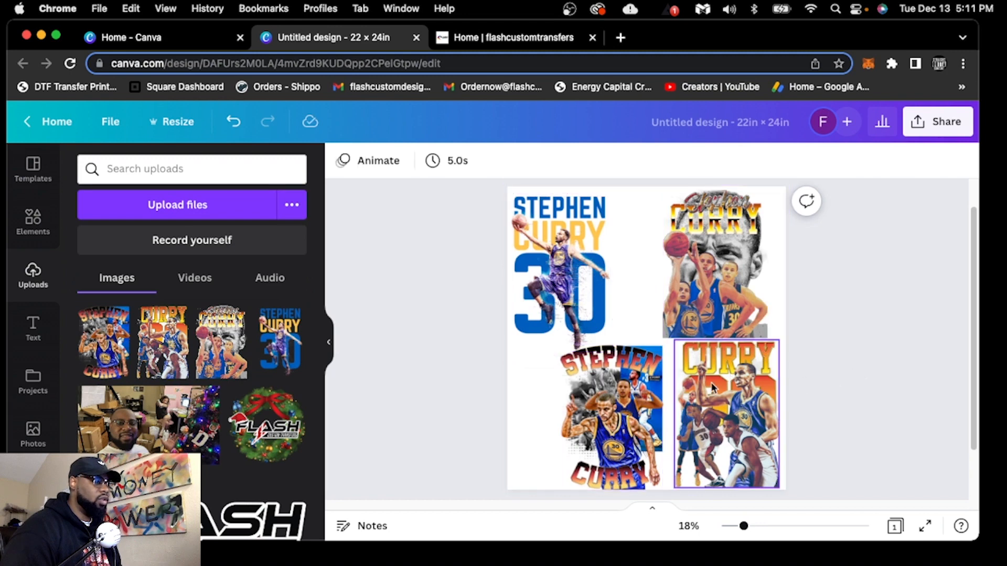
pyautogui.click(585, 294)
pyautogui.moveTo(646, 273); pyautogui.dragTo(639, 292)
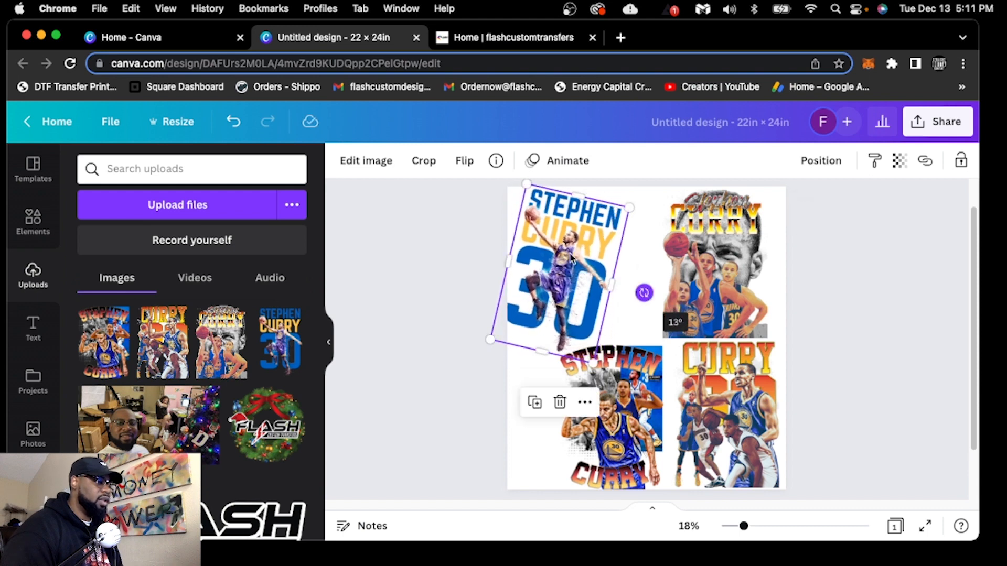
pyautogui.moveTo(567, 255); pyautogui.dragTo(607, 259)
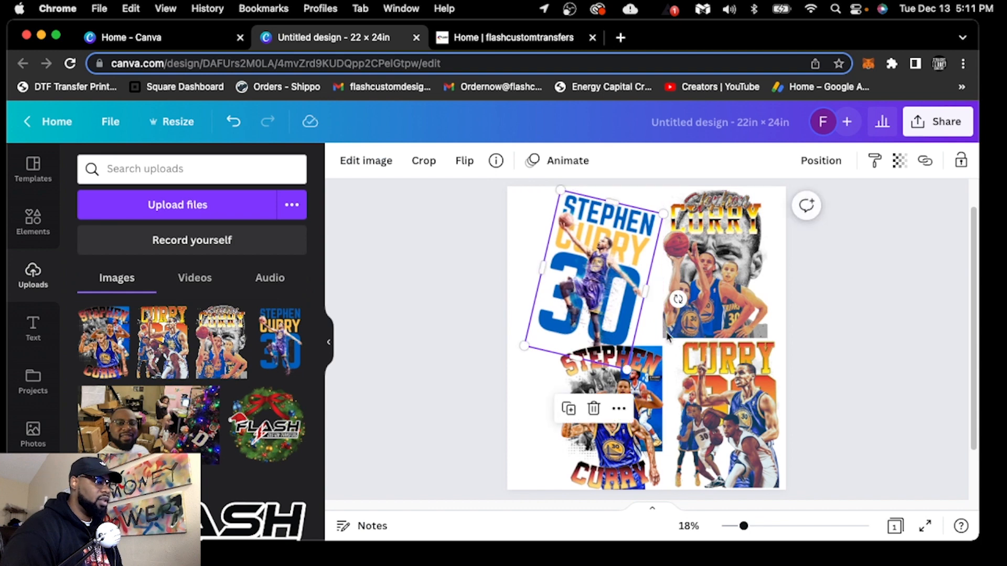
pyautogui.click(826, 362)
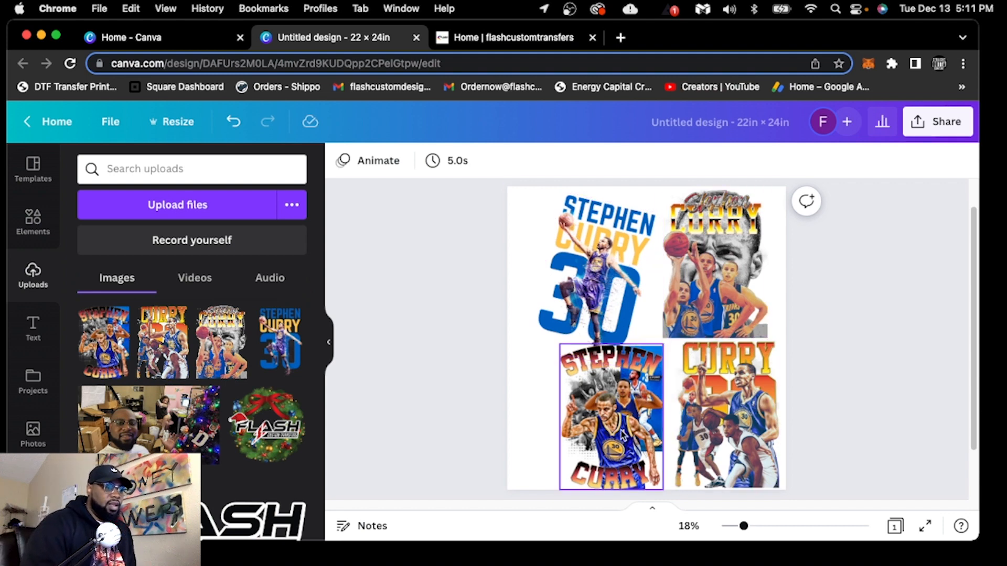
# Swap the two graphics, moving the arched-lettering one to the page's upper-left corner and the Stephen Curry 30 one to the lower-left area
pyautogui.click(609, 315)
pyautogui.moveTo(627, 369); pyautogui.dragTo(595, 388)
pyautogui.moveTo(649, 277); pyautogui.dragTo(718, 376)
pyautogui.moveTo(556, 375); pyautogui.dragTo(566, 262)
pyautogui.click(547, 454)
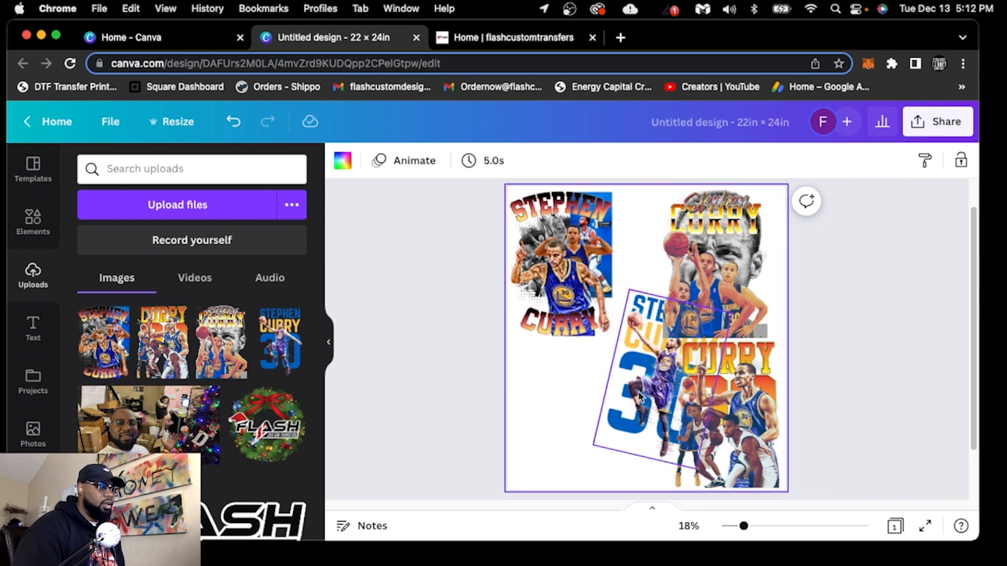
pyautogui.moveTo(656, 383); pyautogui.dragTo(573, 402)
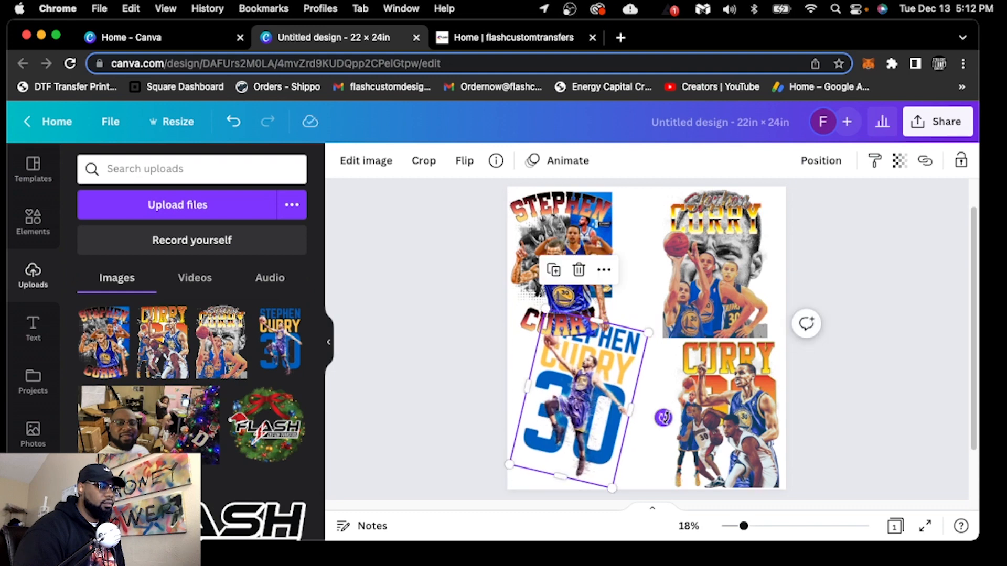
# Rotate the Stephen Curry 30 graphic to 44° and fit it between the arched-lettering and orange-and-gold graphics, nudging it slightly left
pyautogui.moveTo(663, 418); pyautogui.dragTo(662, 478)
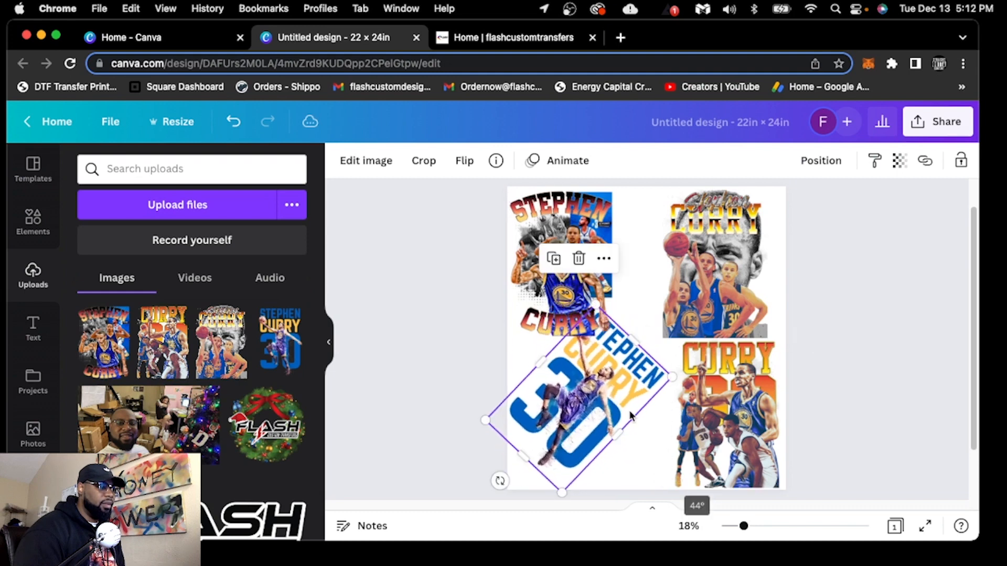
pyautogui.moveTo(618, 400); pyautogui.dragTo(631, 414)
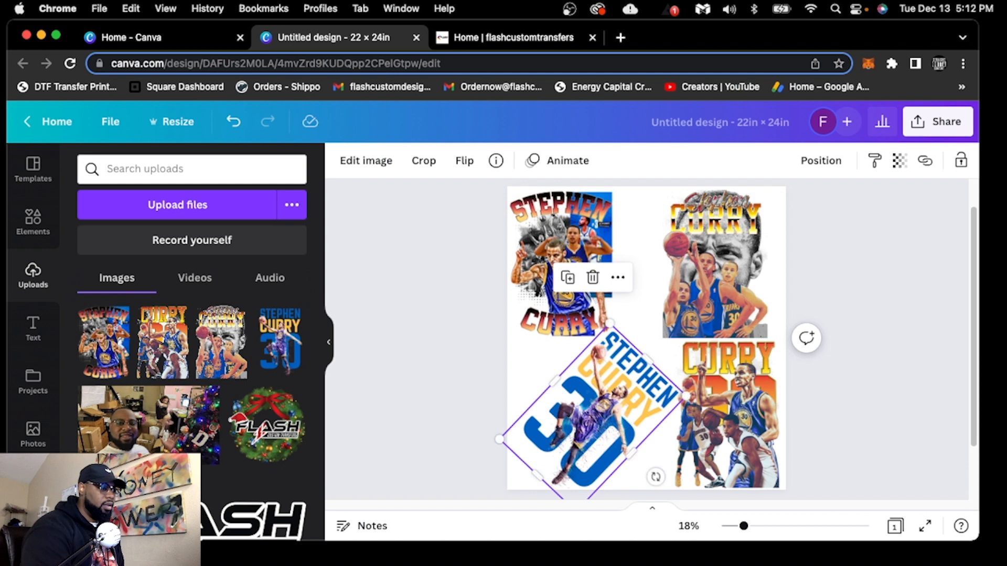
pyautogui.click(815, 433)
pyautogui.click(631, 423)
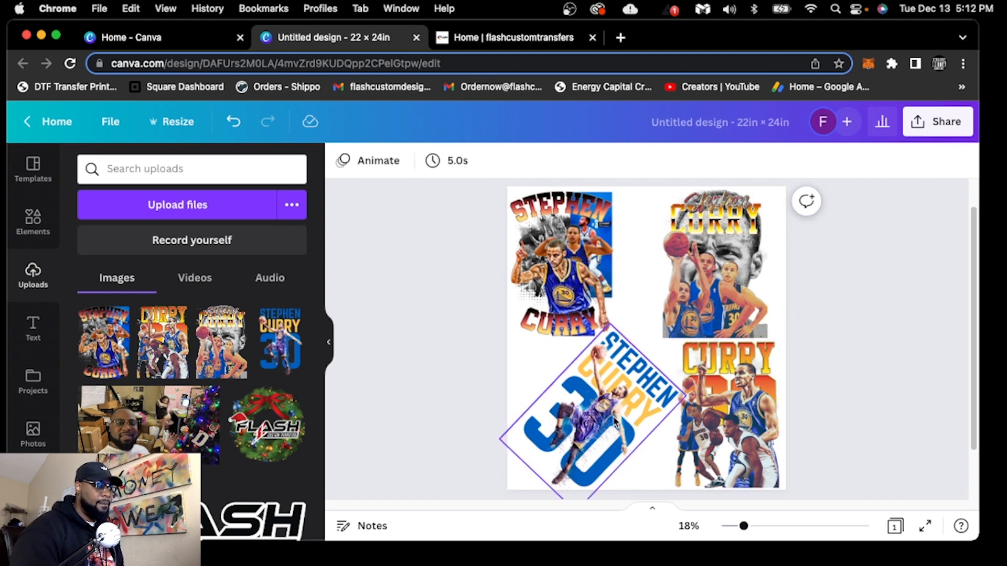
pyautogui.moveTo(613, 423); pyautogui.dragTo(612, 423)
pyautogui.press('Left')
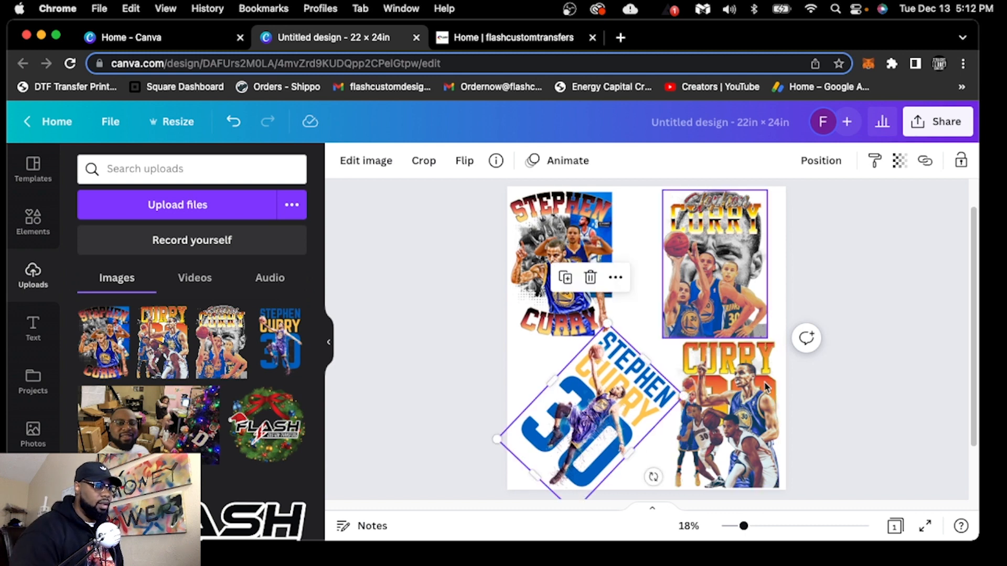
pyautogui.click(847, 419)
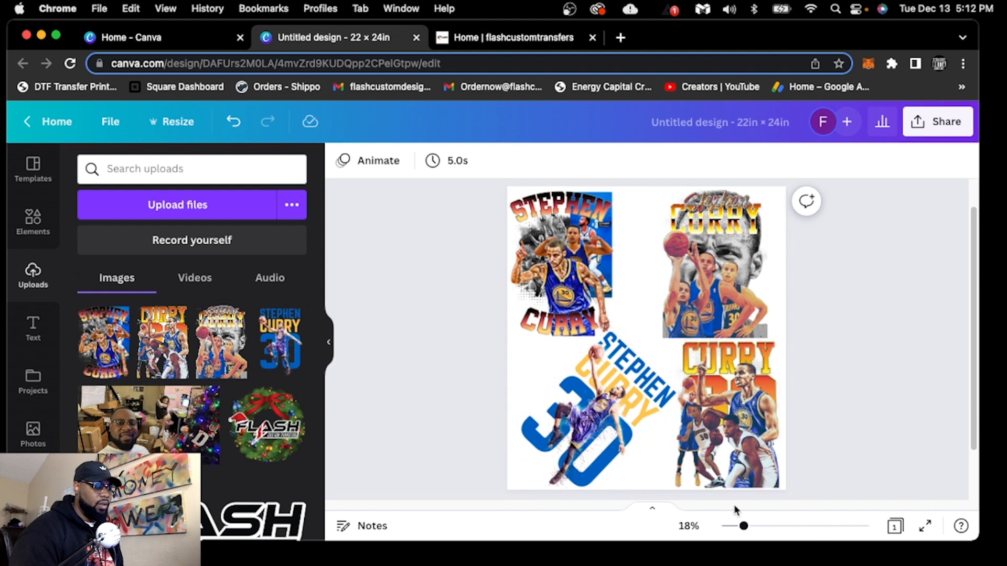
# Examine the spacing between the four graphics and the page edges, both up close and across the whole sheet
pyautogui.moveTo(744, 528); pyautogui.dragTo(766, 527)
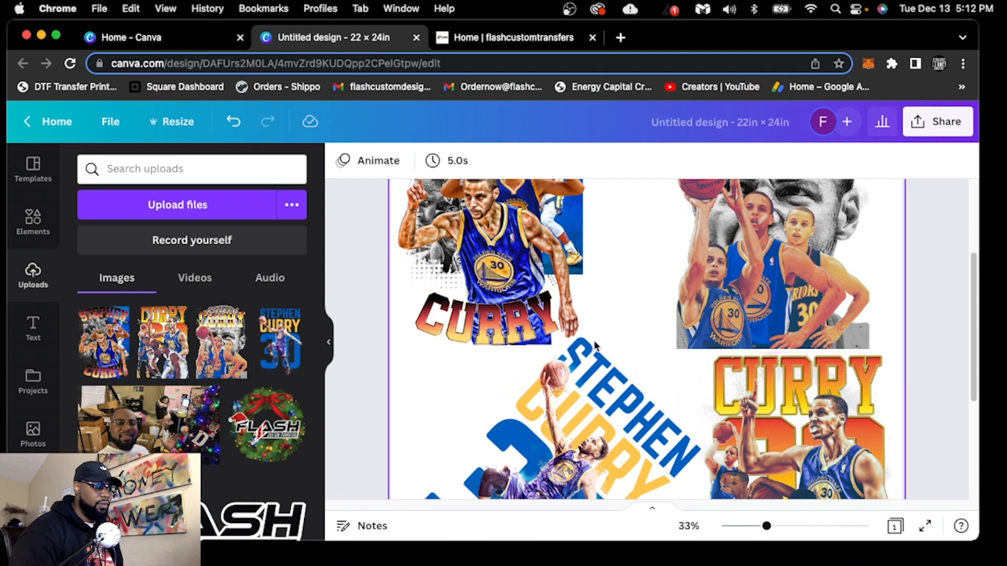
pyautogui.scroll(-5, 570, 361)
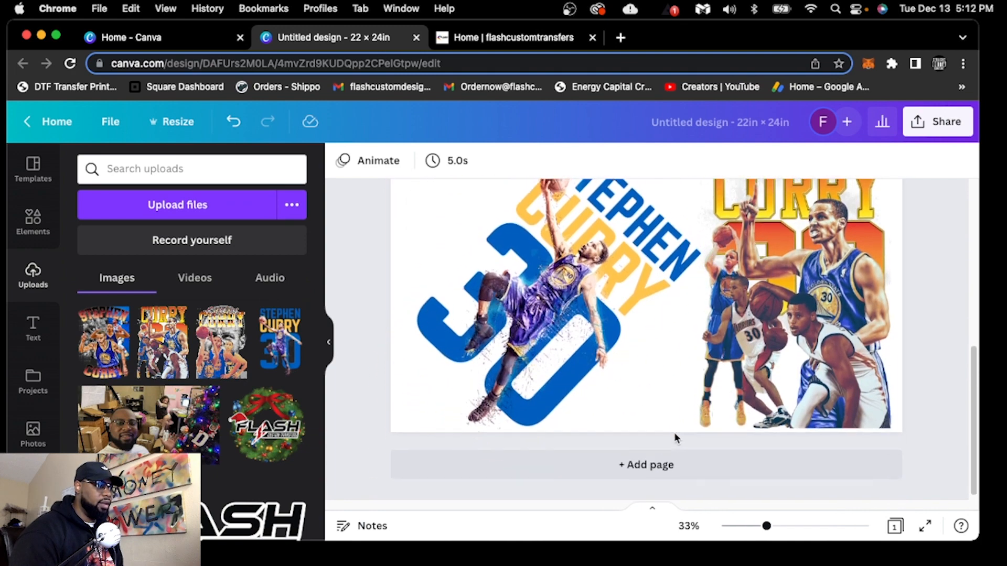
pyautogui.scroll(4, 675, 437)
pyautogui.scroll(1, 682, 433)
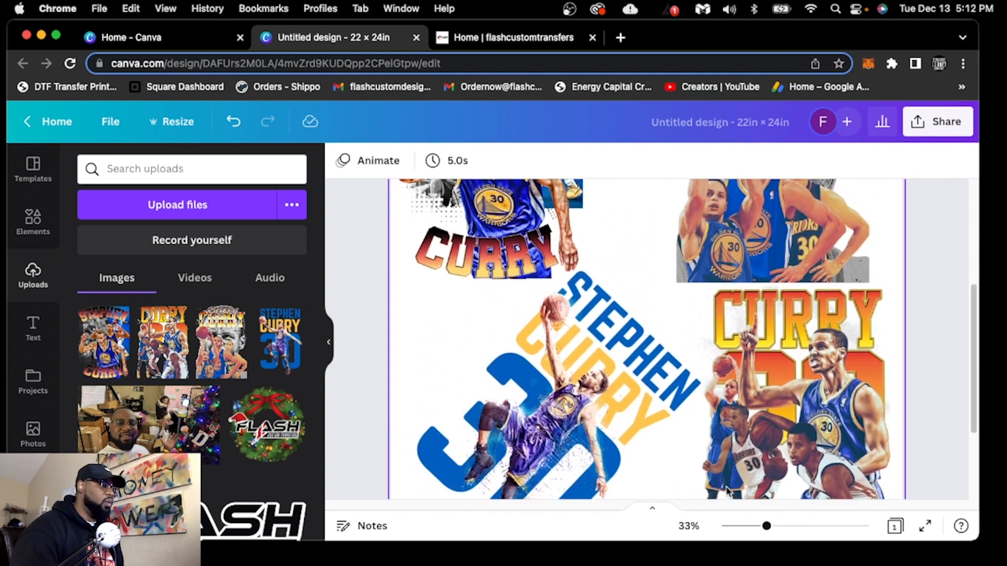
pyautogui.moveTo(757, 531); pyautogui.dragTo(747, 527)
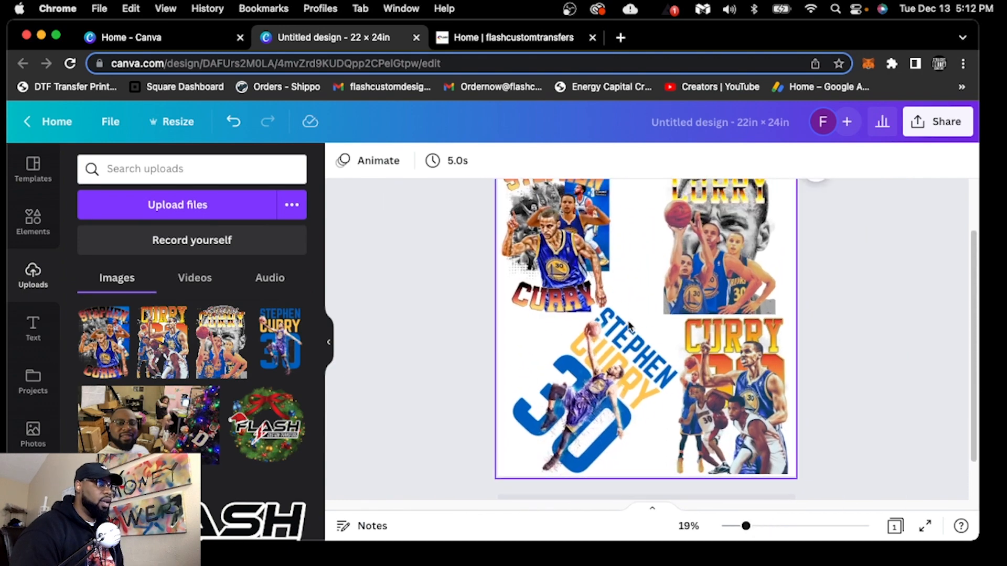
pyautogui.scroll(1, 626, 291)
pyautogui.scroll(1, 637, 310)
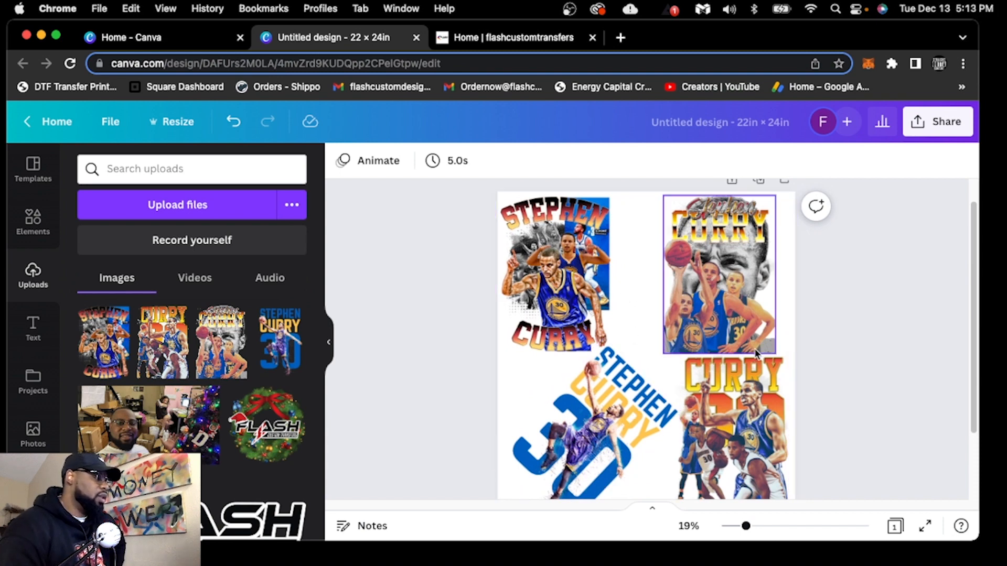
pyautogui.scroll(-3, 794, 374)
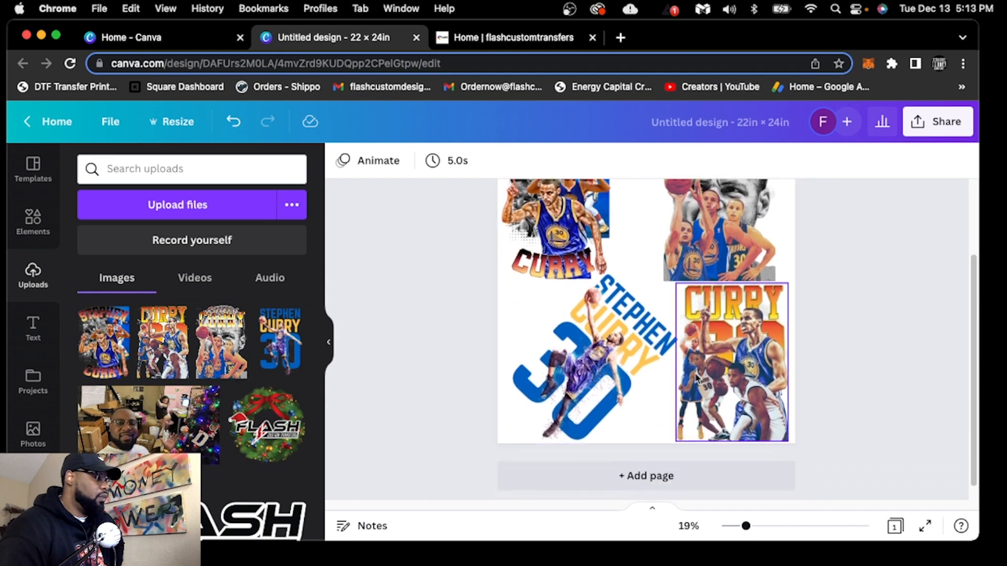
pyautogui.scroll(1, 683, 377)
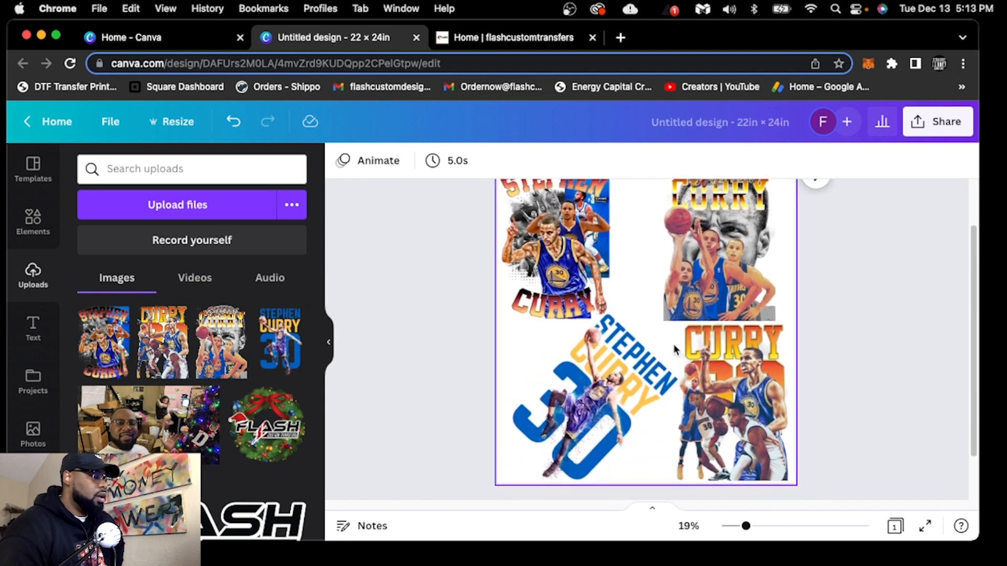
pyautogui.scroll(-1, 675, 350)
pyautogui.scroll(2, 674, 350)
pyautogui.scroll(1, 675, 351)
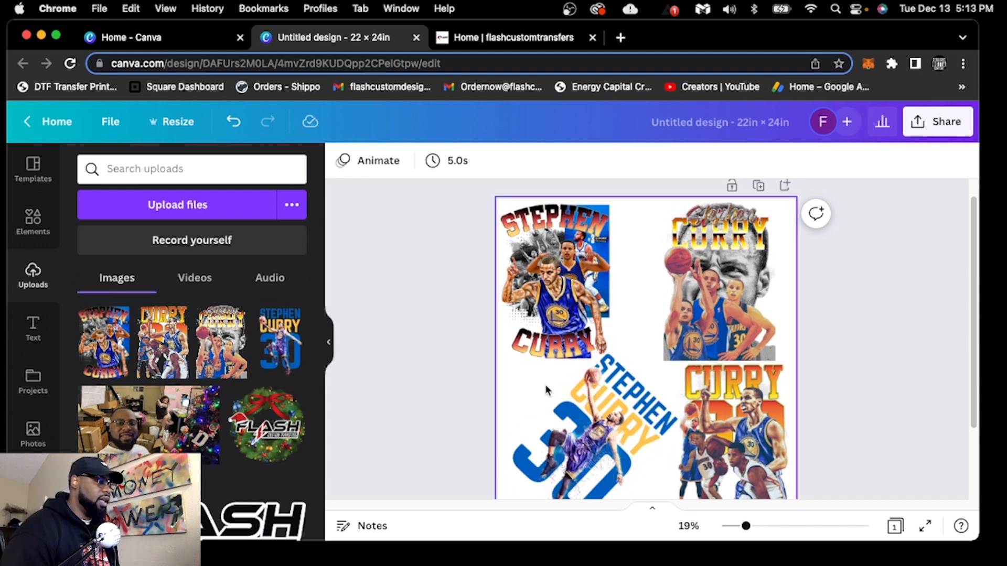
# Search the elements library for "basketball" and show all matching graphics
pyautogui.scroll(-3, 233, 422)
pyautogui.scroll(-5, 234, 424)
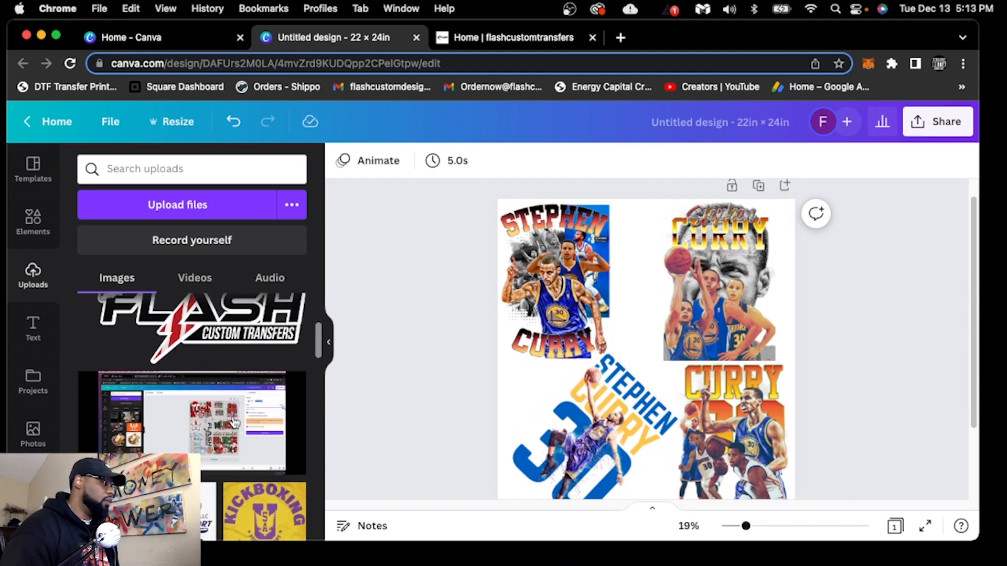
pyautogui.scroll(2, 98, 304)
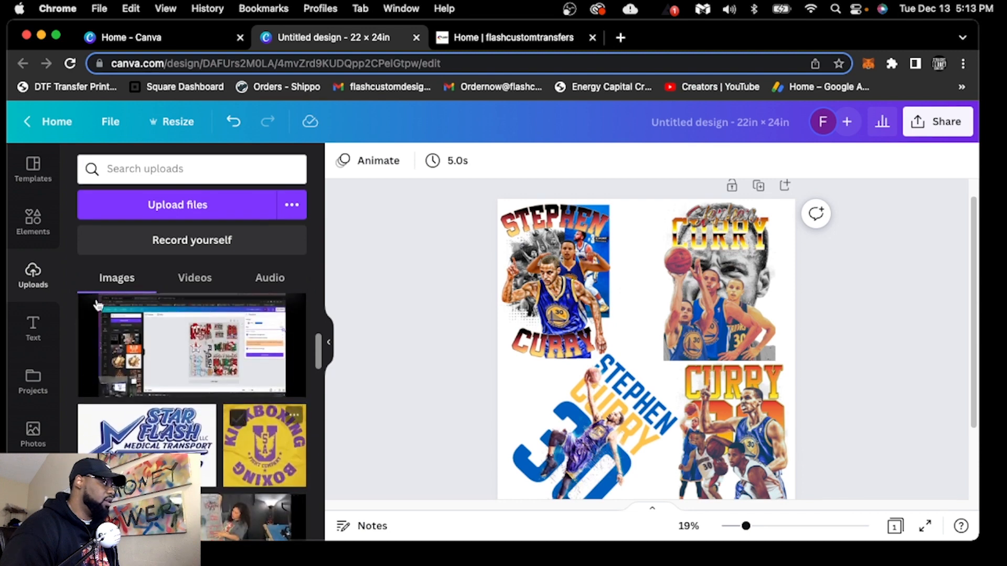
pyautogui.click(32, 220)
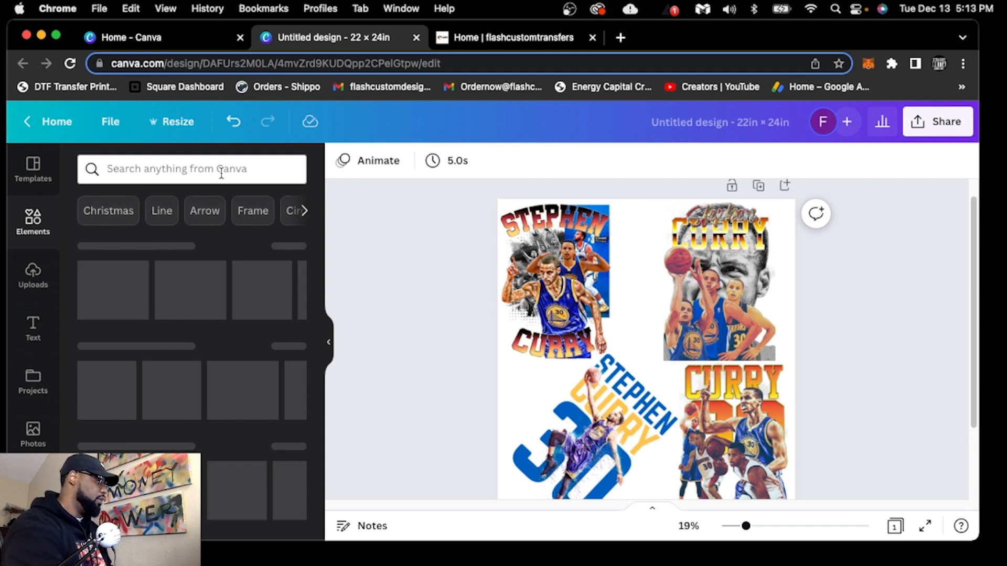
pyautogui.click(221, 173)
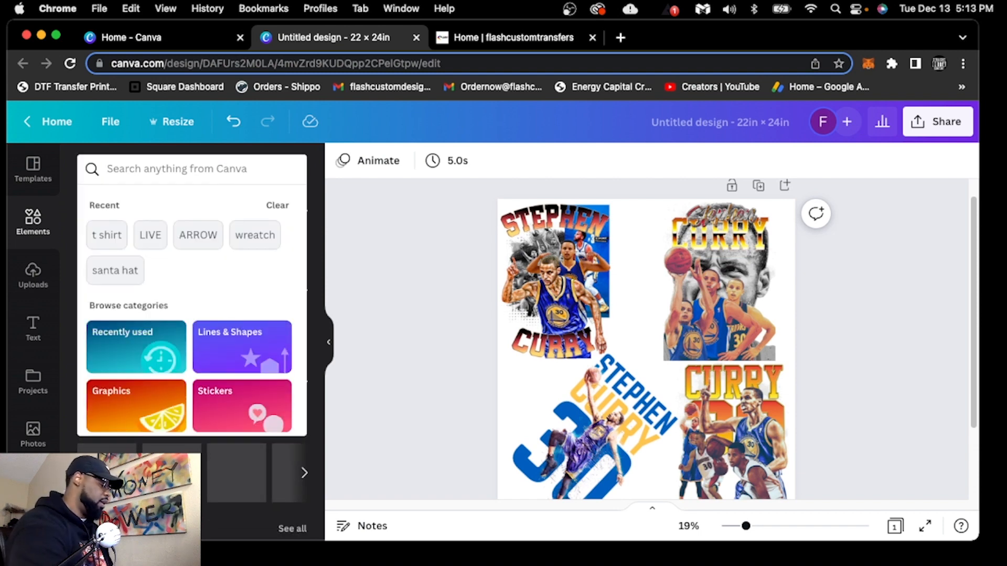
pyautogui.write('basketball')
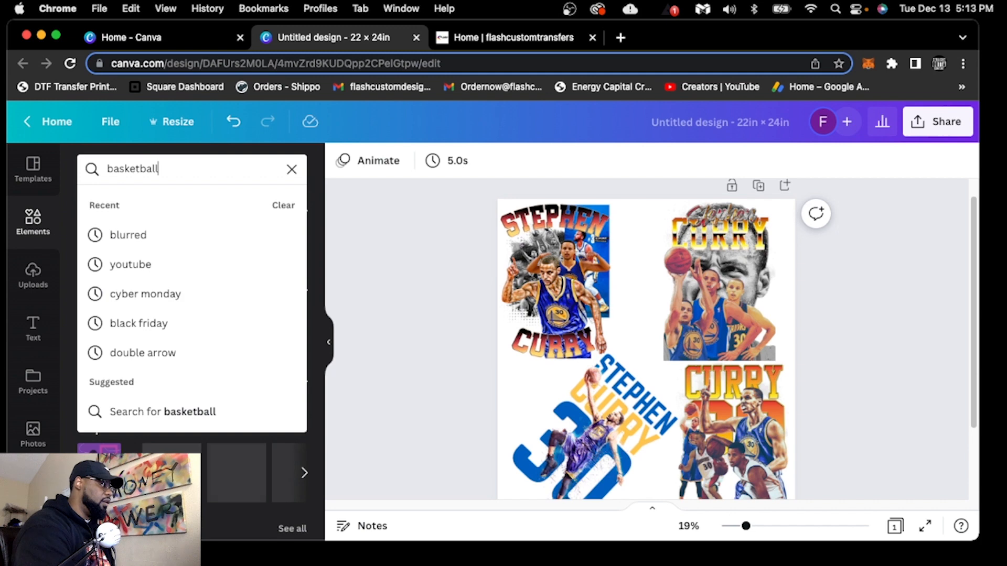
pyautogui.press('Return')
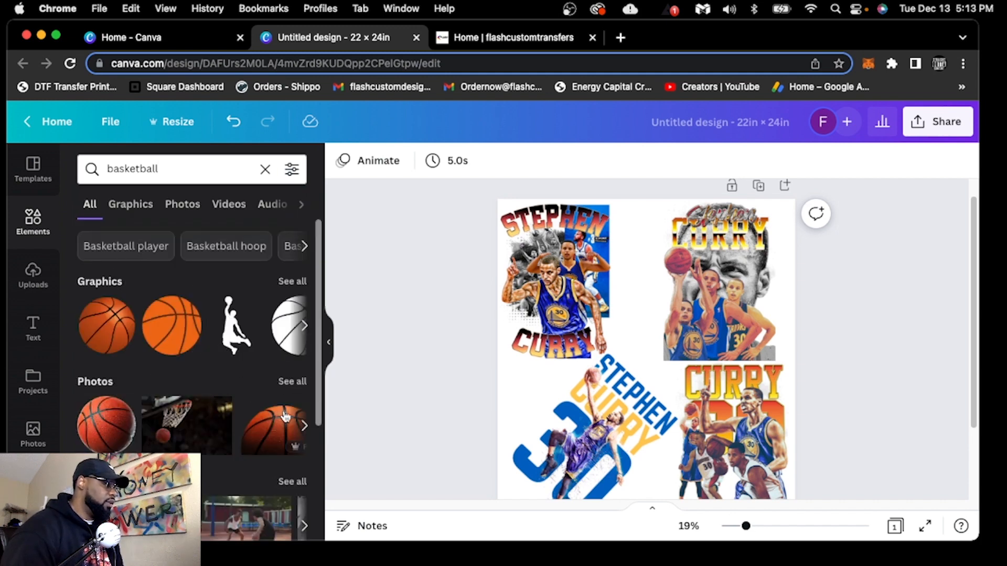
pyautogui.scroll(-2, 317, 385)
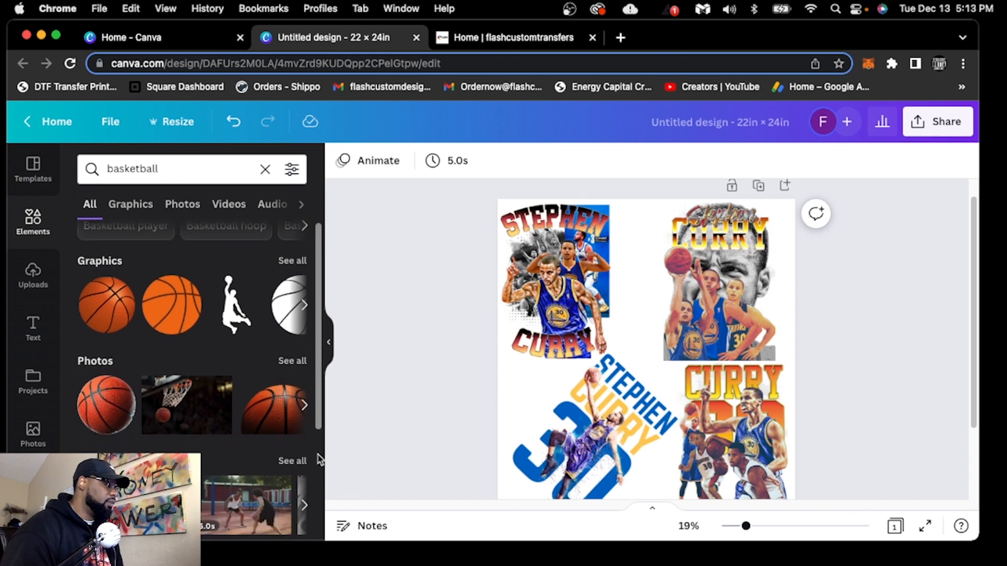
pyautogui.scroll(-4, 319, 460)
pyautogui.scroll(5, 320, 414)
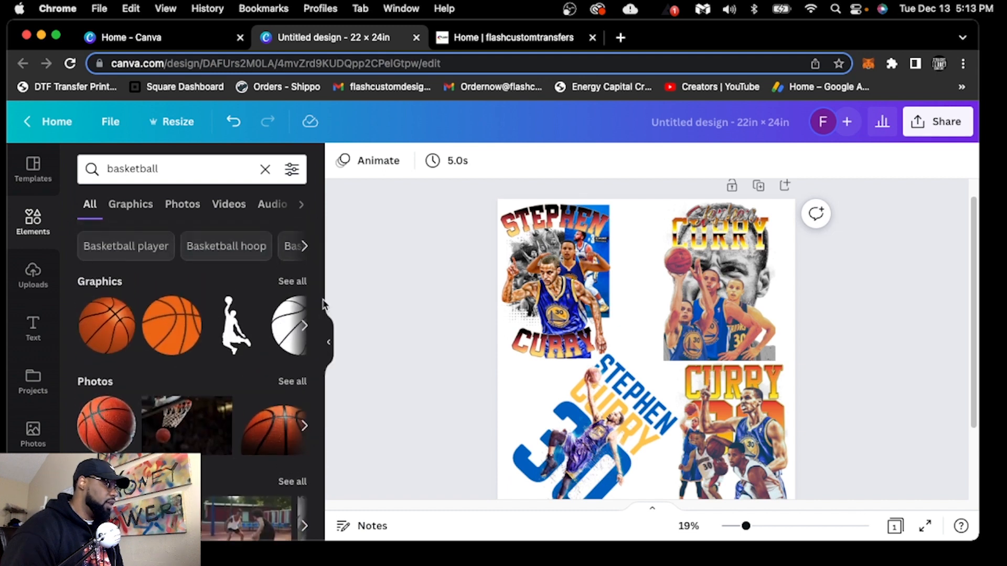
pyautogui.click(292, 283)
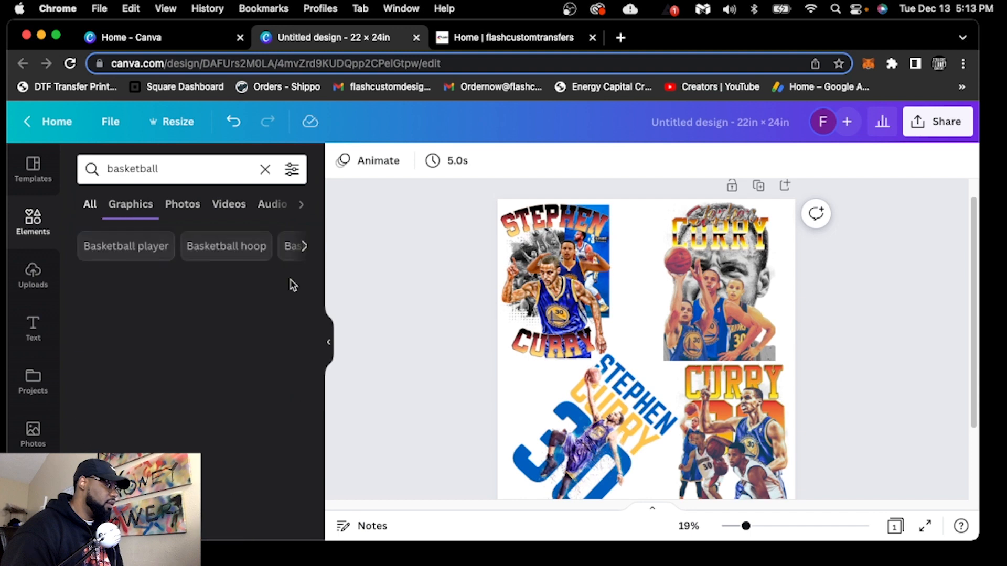
# Fill the gap between the two upper designs with a small flaming basketball graphic and a duplicate directly below it
pyautogui.scroll(-7, 218, 389)
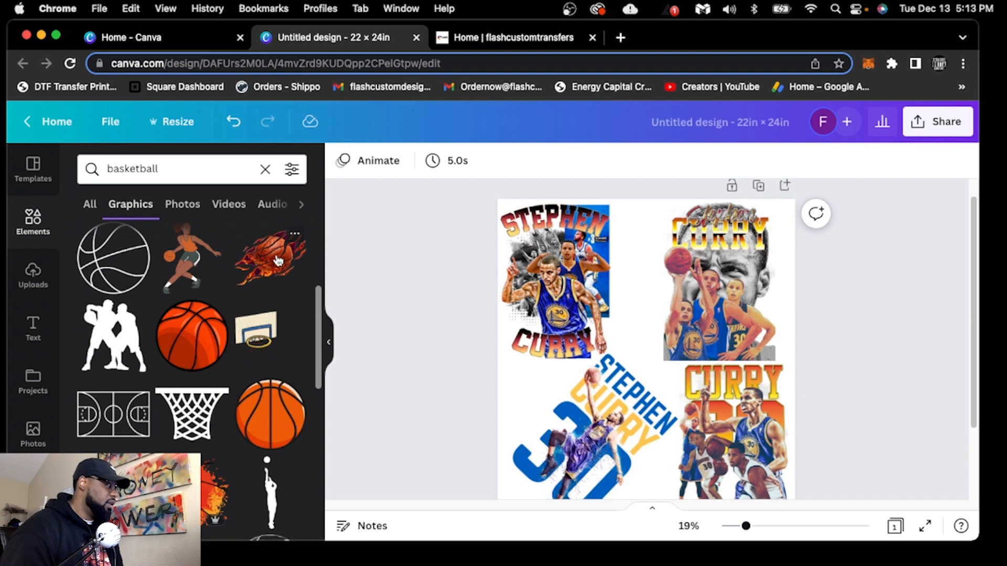
pyautogui.click(278, 260)
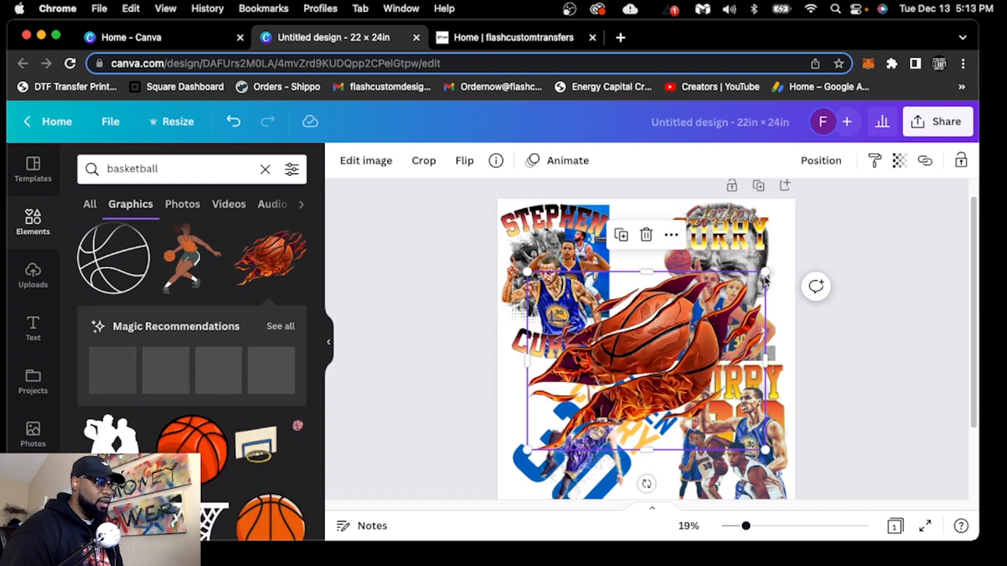
pyautogui.moveTo(766, 272); pyautogui.dragTo(567, 392)
pyautogui.moveTo(556, 399); pyautogui.dragTo(554, 402)
pyautogui.moveTo(548, 447); pyautogui.dragTo(645, 258)
pyautogui.press('super+d')
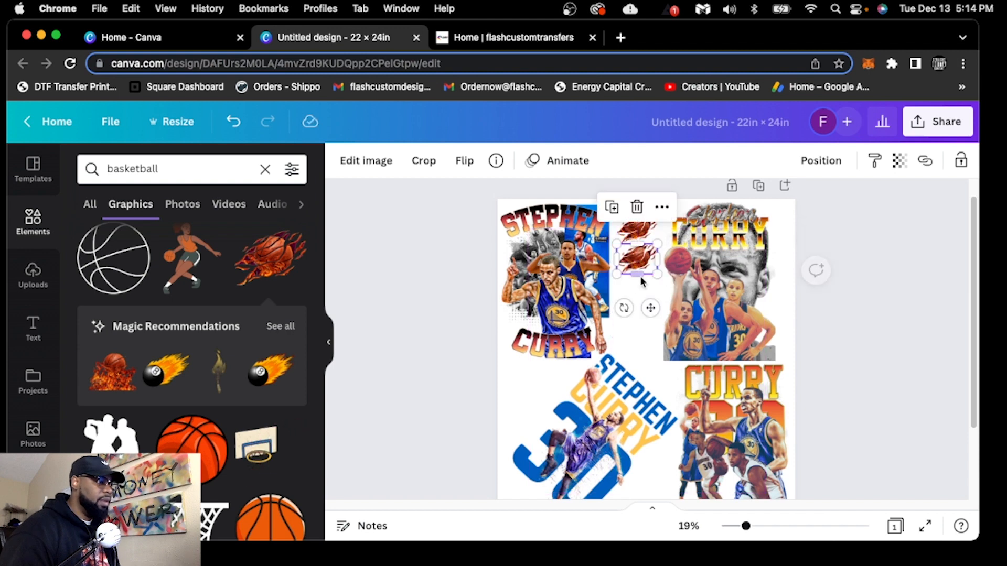
pyautogui.click(637, 362)
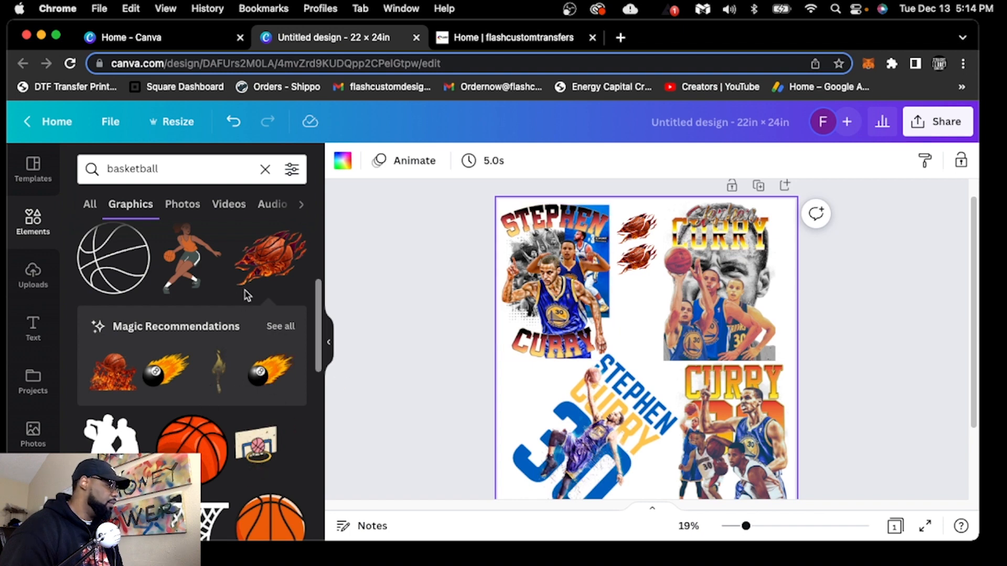
# Find the jump-shot player silhouette with raised arms among the basketball graphics and add it to the page
pyautogui.scroll(2, 274, 304)
pyautogui.scroll(-5, 275, 307)
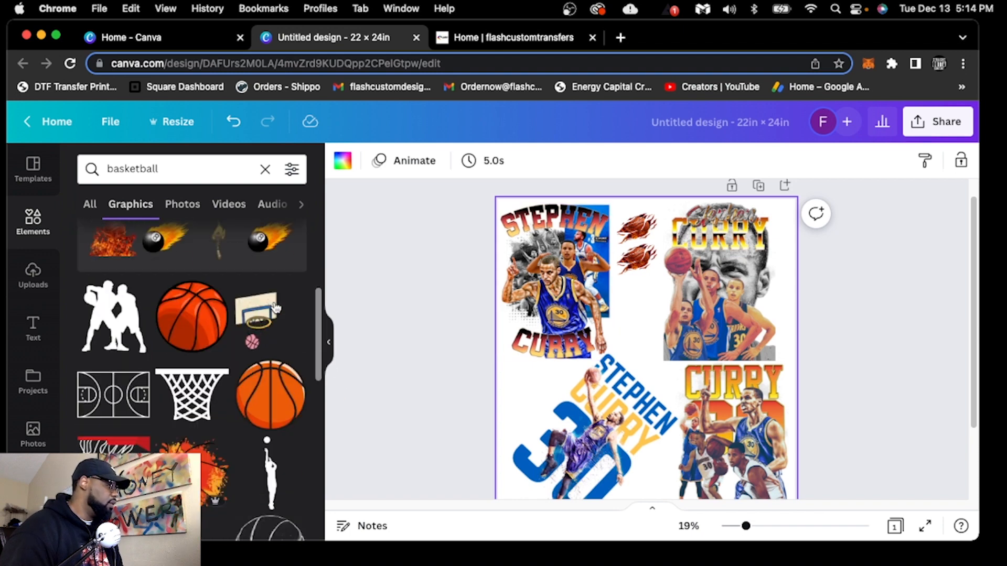
pyautogui.scroll(-5, 270, 320)
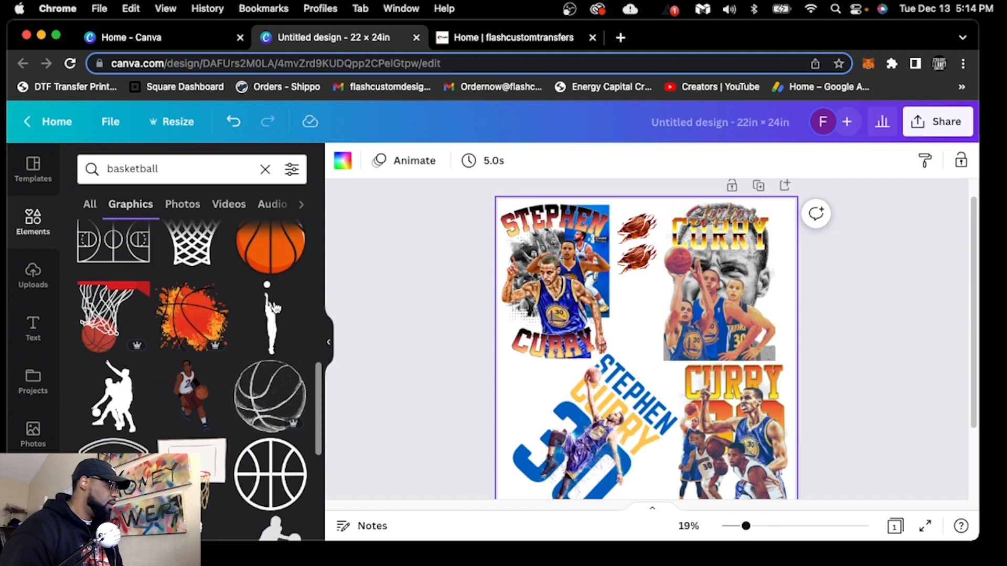
pyautogui.scroll(-3, 256, 355)
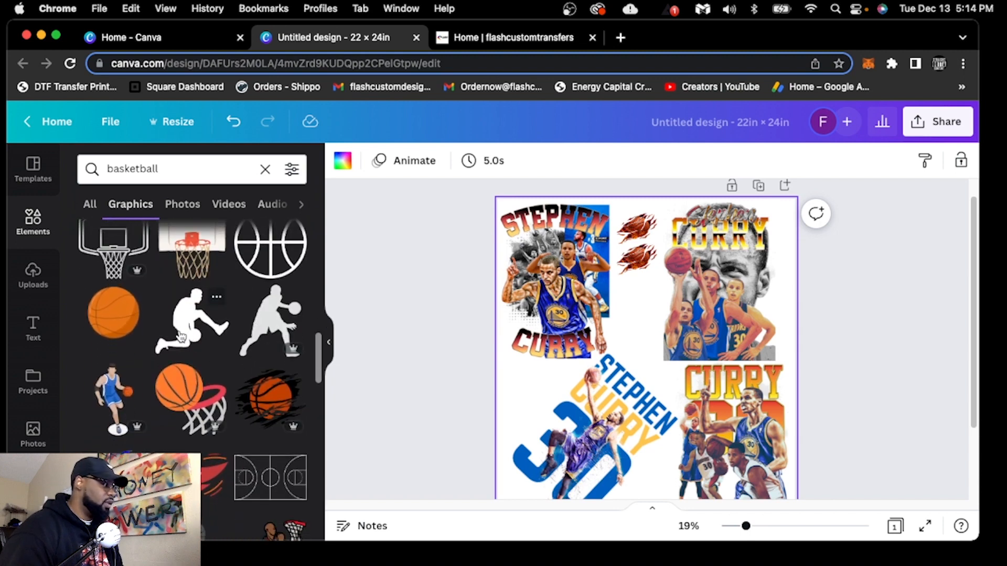
pyautogui.scroll(-5, 194, 346)
pyautogui.scroll(-5, 200, 355)
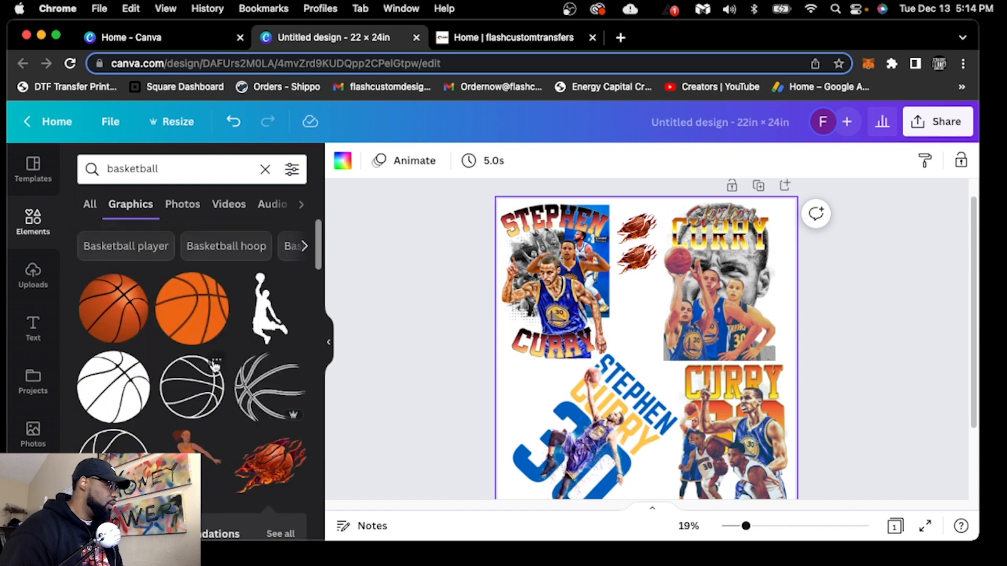
pyautogui.scroll(-8, 215, 366)
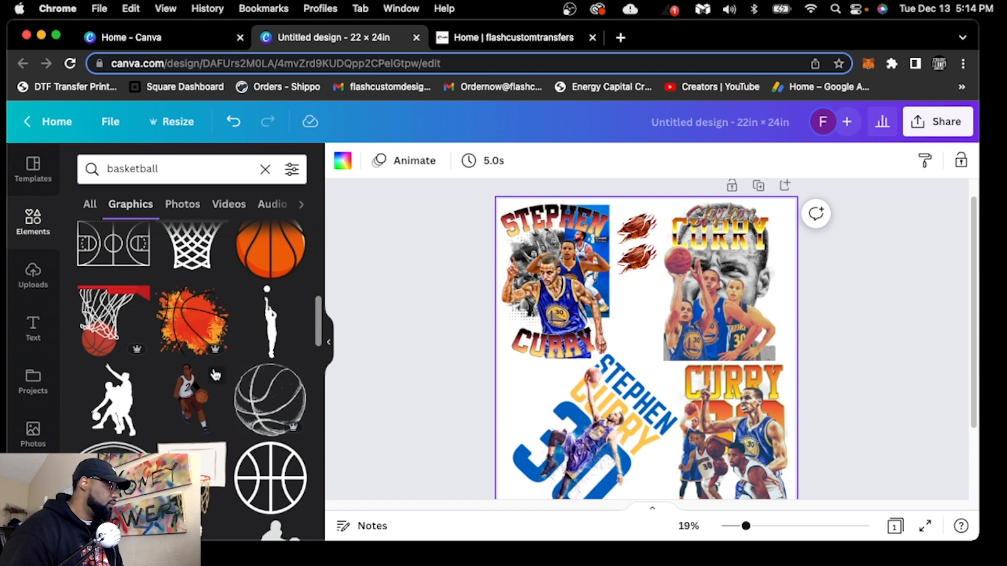
pyautogui.click(277, 333)
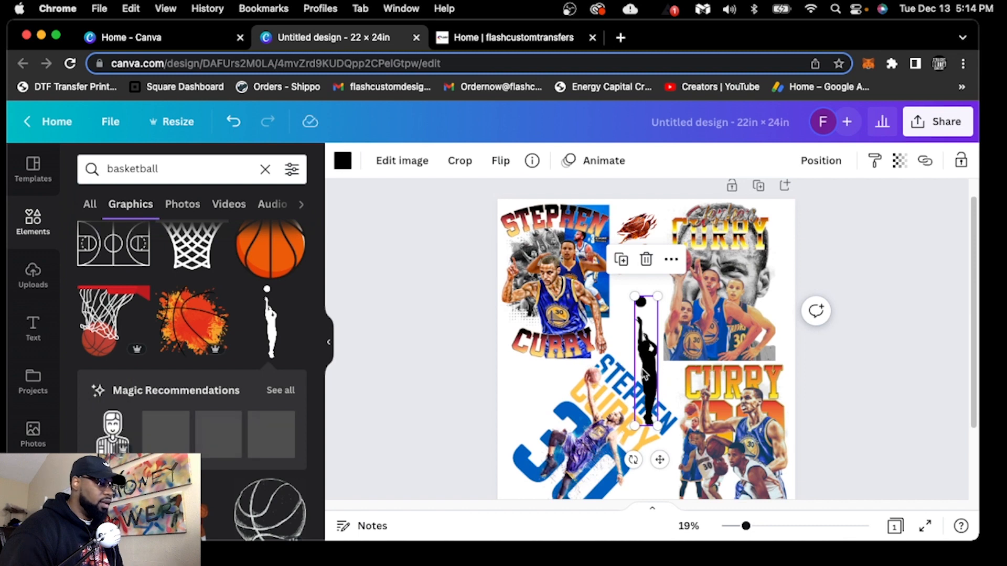
# Shrink the player silhouette slightly and move it up into the gap below the two flaming basketballs
pyautogui.scroll(-2, 498, 379)
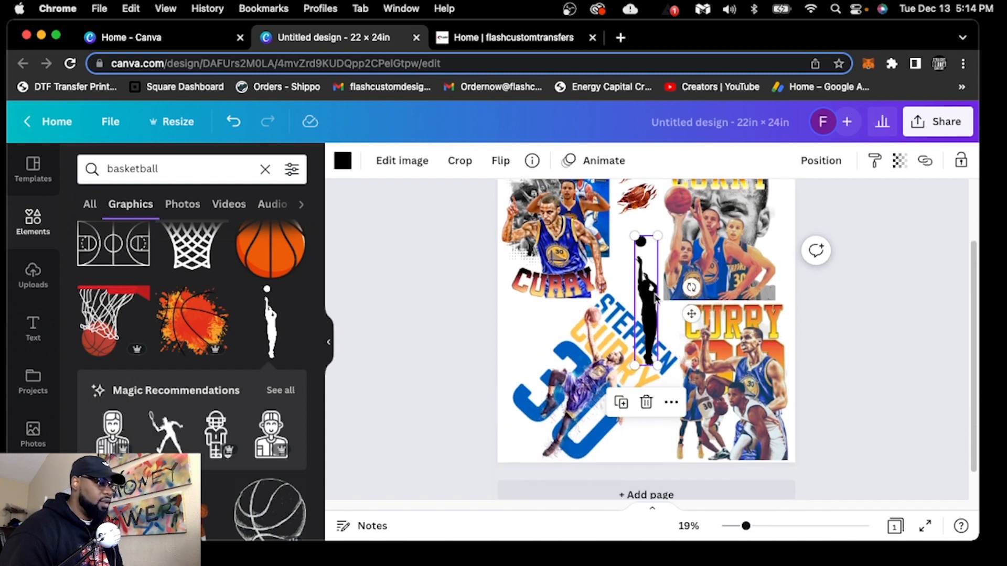
pyautogui.moveTo(656, 249); pyautogui.dragTo(653, 261)
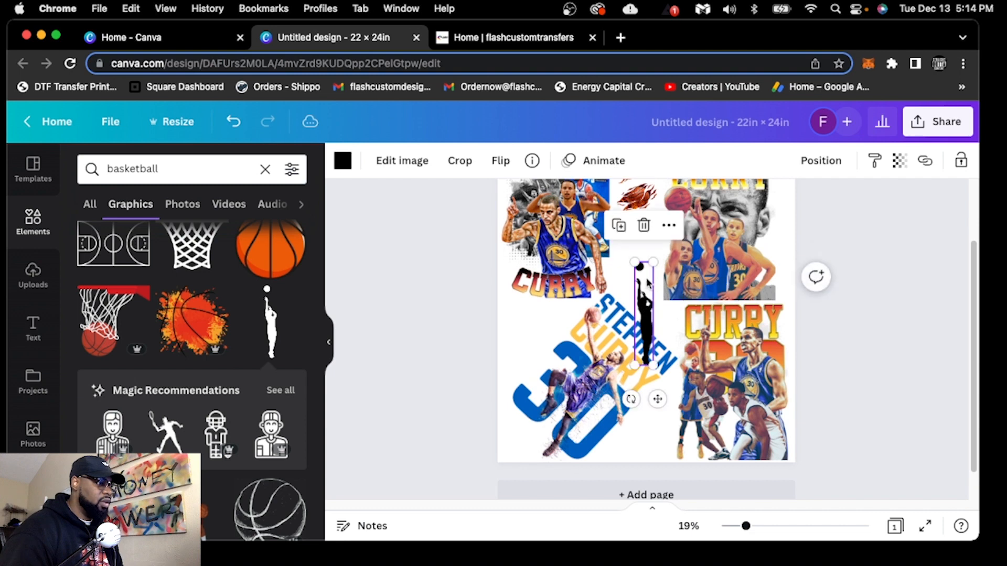
pyautogui.moveTo(649, 301); pyautogui.dragTo(649, 265)
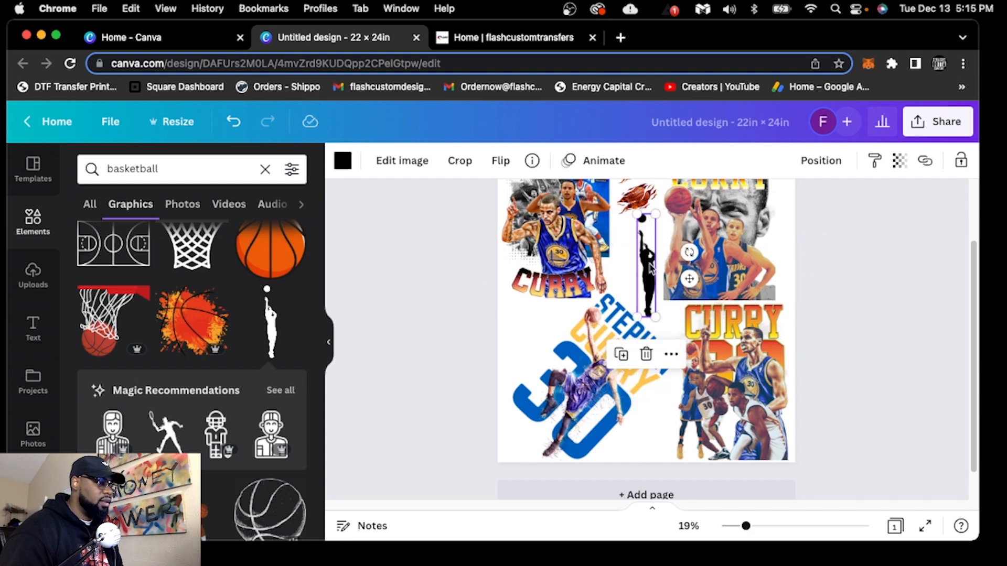
pyautogui.click(424, 323)
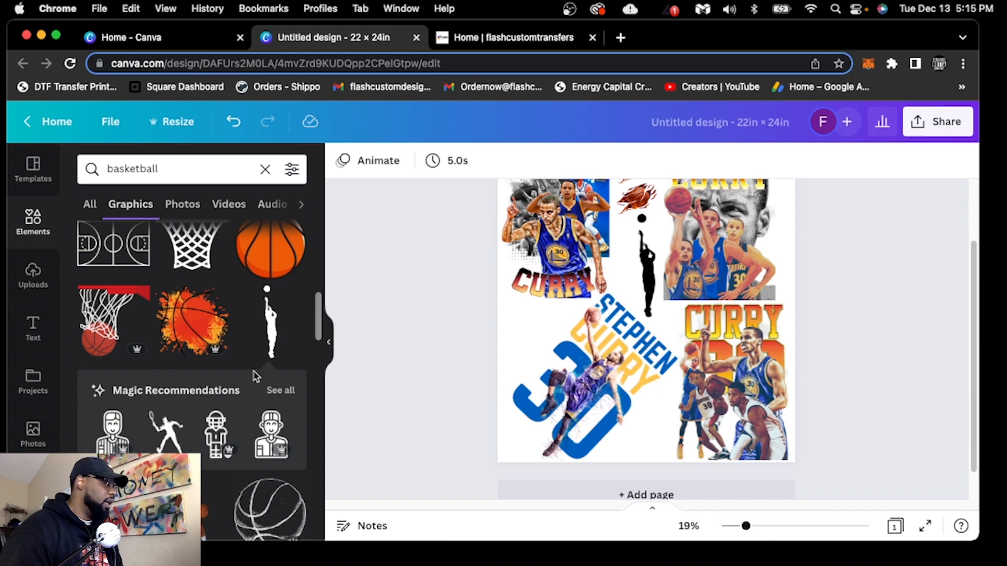
# Browse the remaining basketball graphics for more filler artwork and check the open space left on the sheet
pyautogui.scroll(-10, 252, 376)
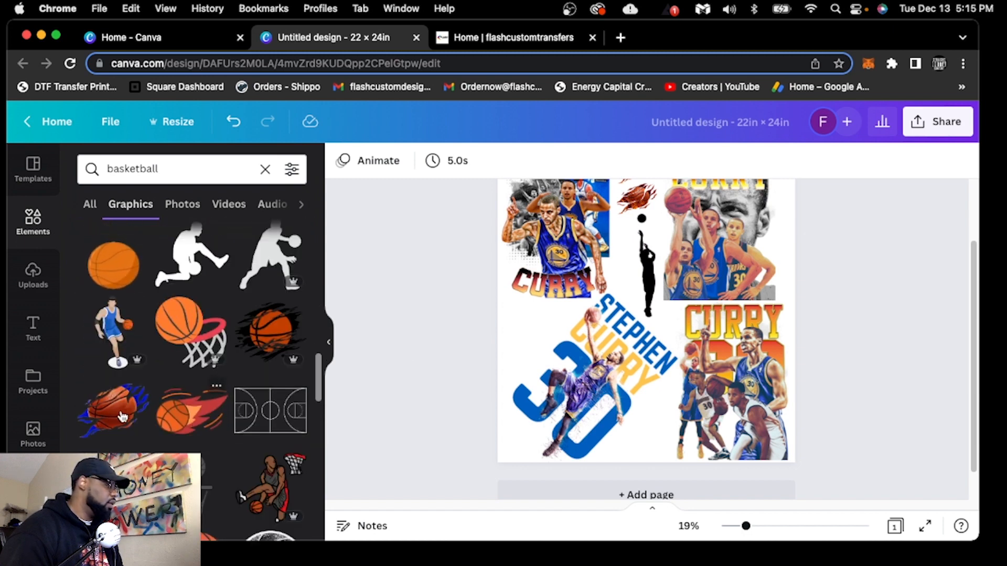
pyautogui.scroll(-3, 155, 423)
pyautogui.scroll(-5, 155, 423)
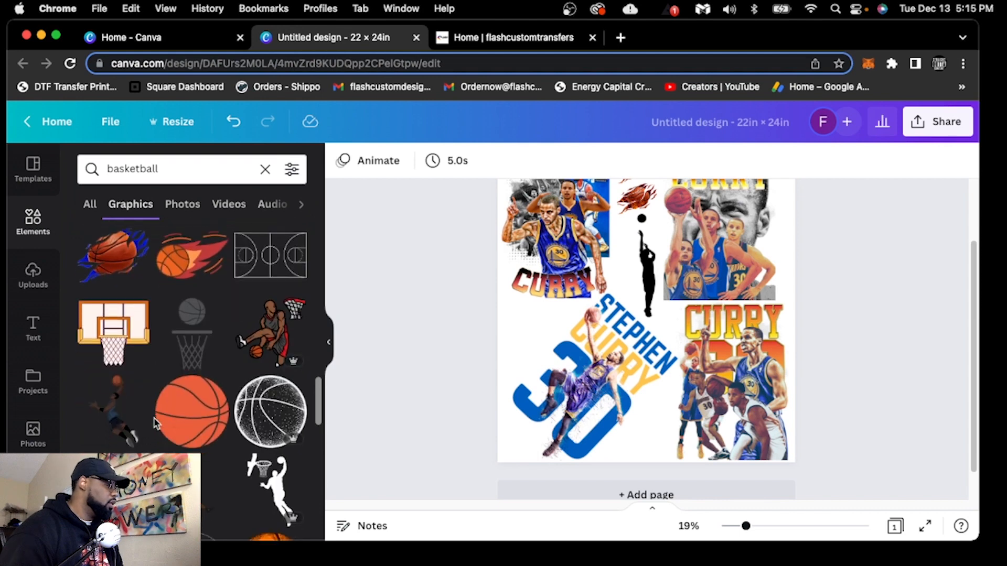
pyautogui.scroll(-4, 155, 422)
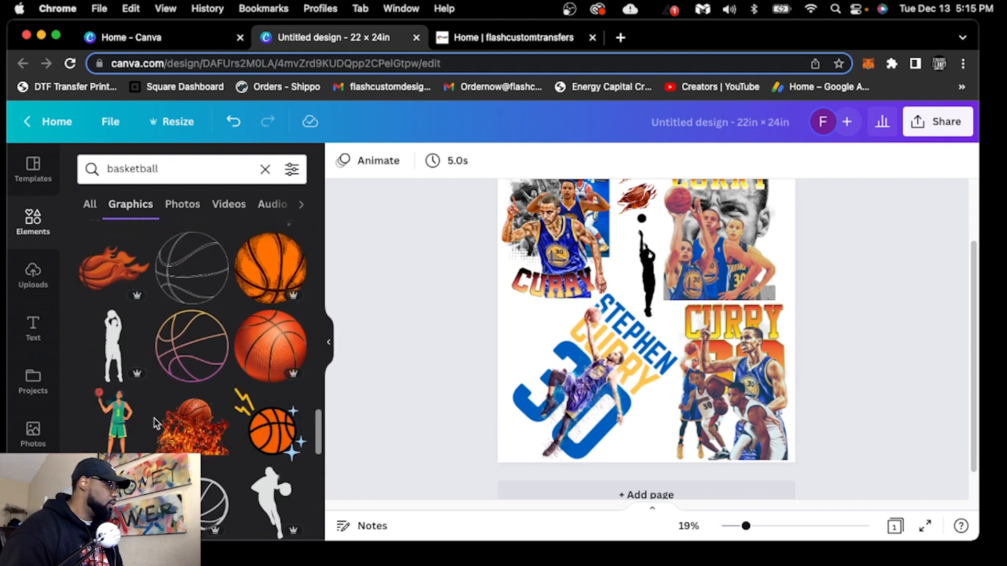
pyautogui.scroll(-4, 154, 422)
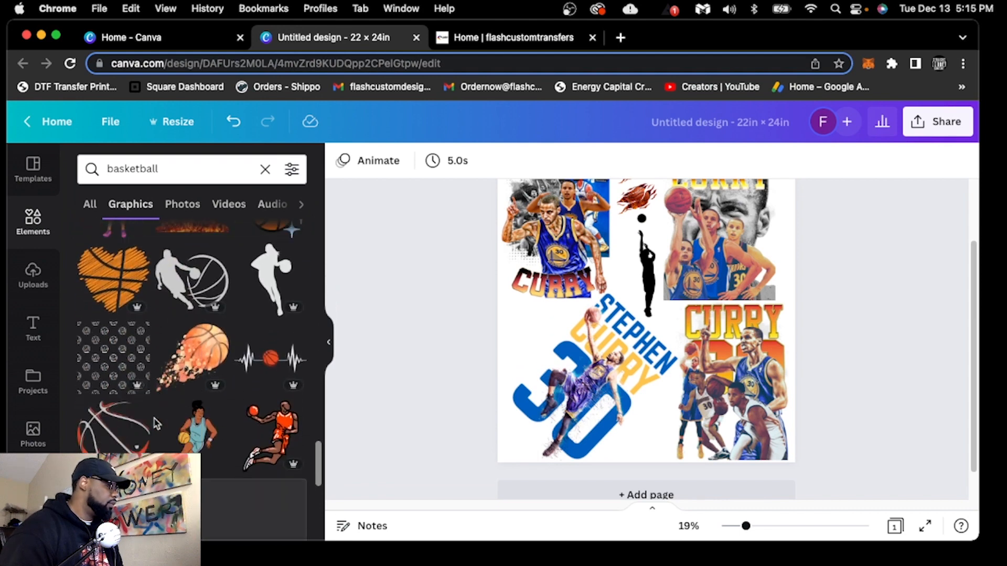
pyautogui.scroll(-4, 156, 423)
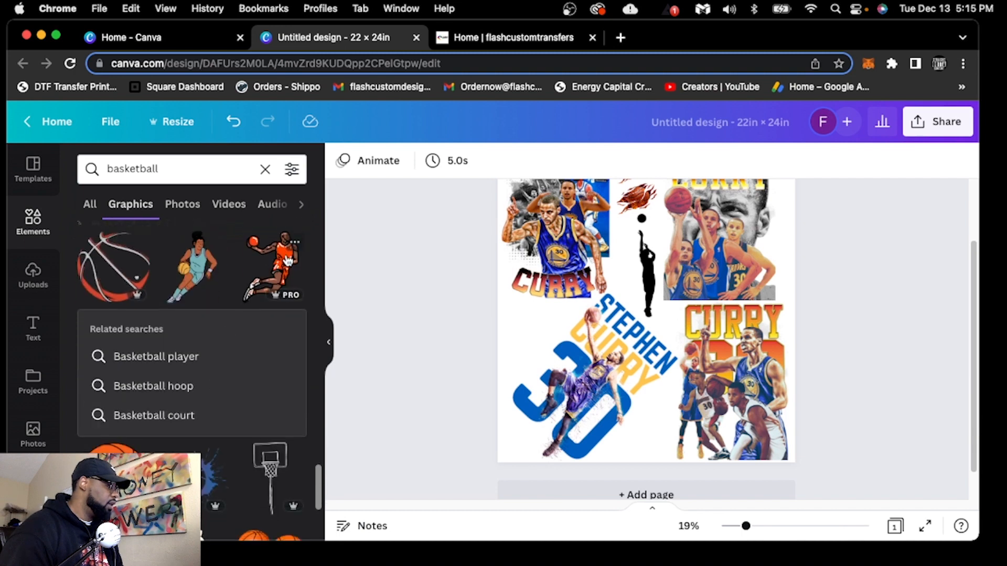
pyautogui.scroll(-5, 175, 358)
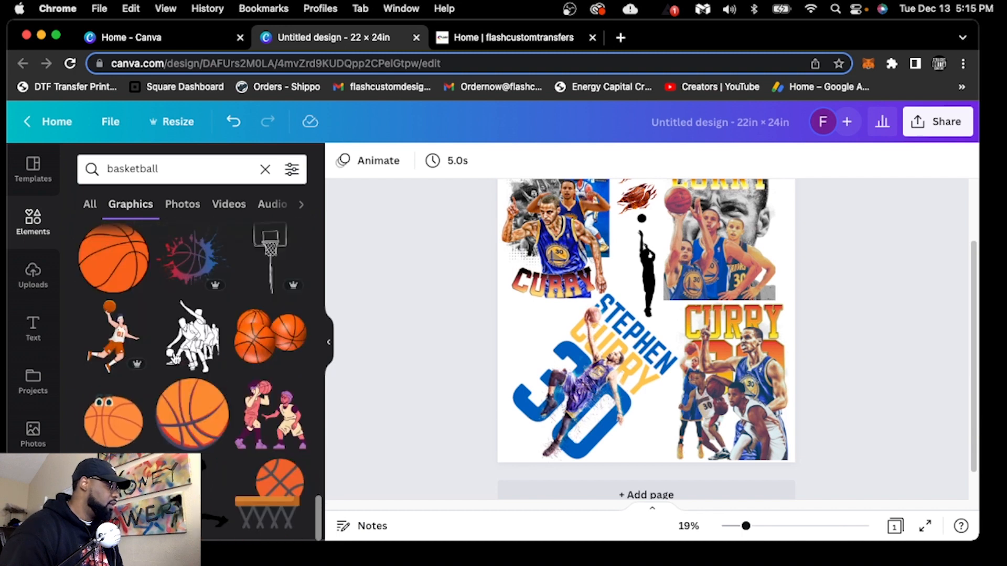
pyautogui.scroll(-5, 185, 376)
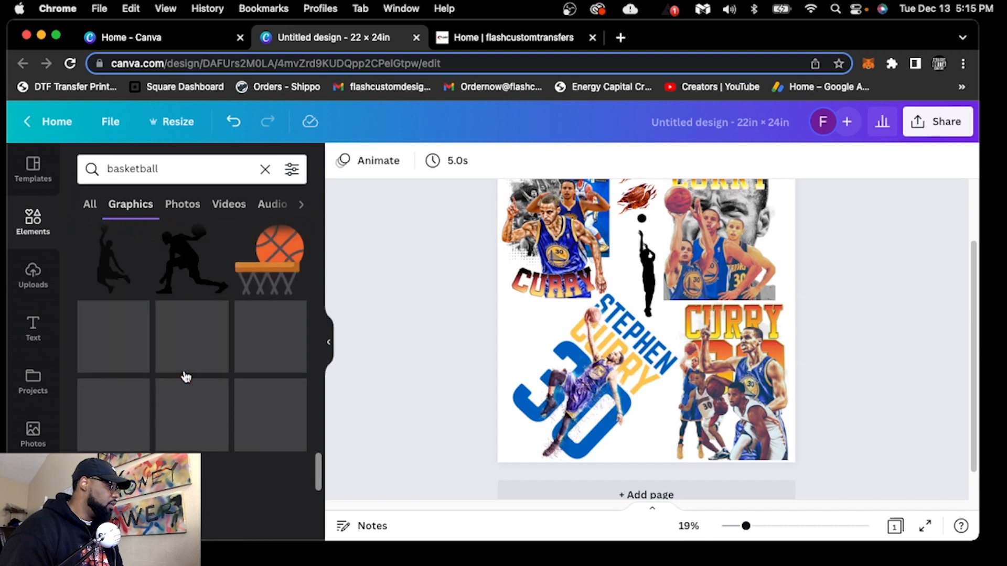
pyautogui.scroll(-6, 186, 378)
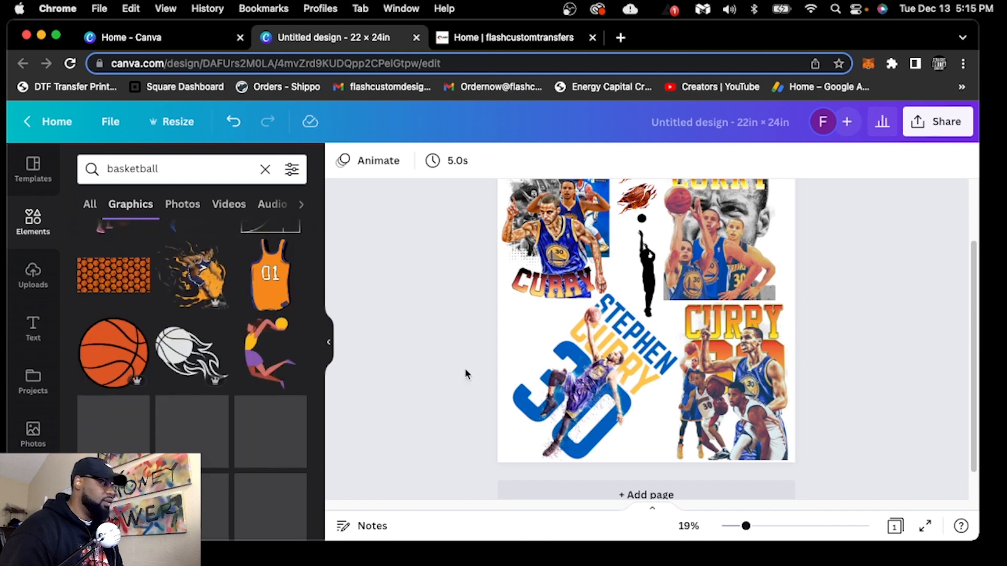
pyautogui.scroll(2, 452, 348)
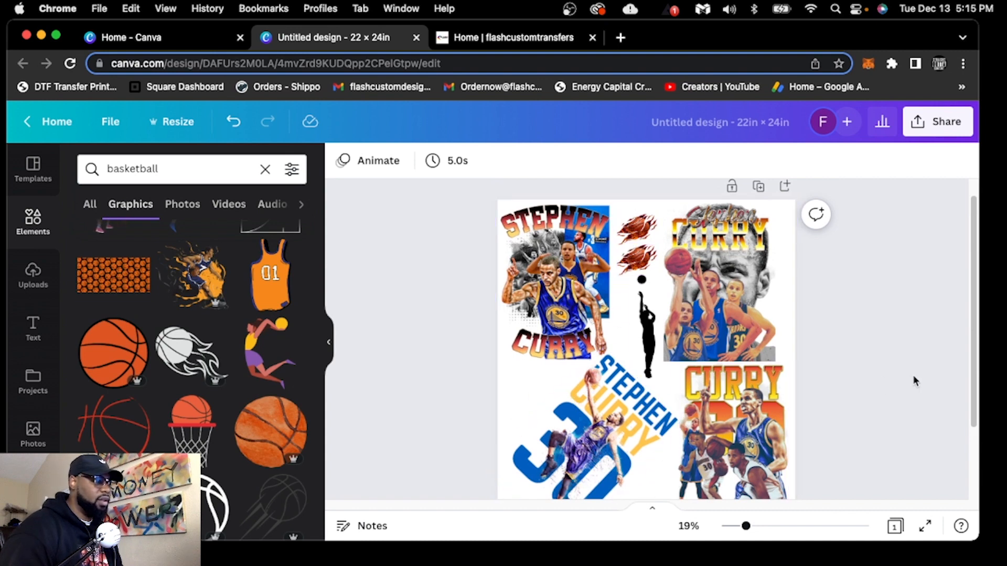
pyautogui.scroll(-3, 913, 375)
pyautogui.scroll(3, 838, 392)
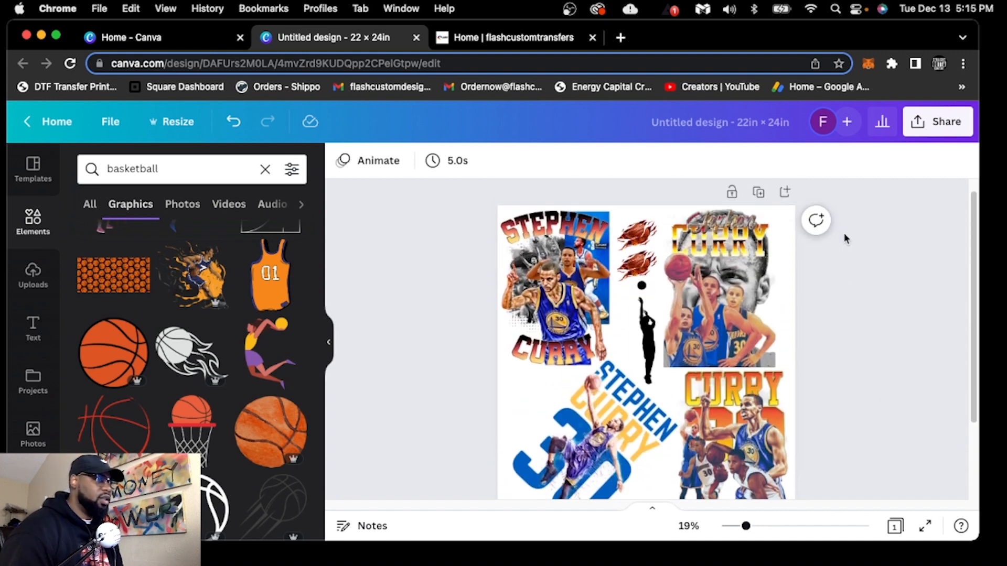
# Title the Canva design "steph curry sheet 1 22x24"
pyautogui.click(732, 119)
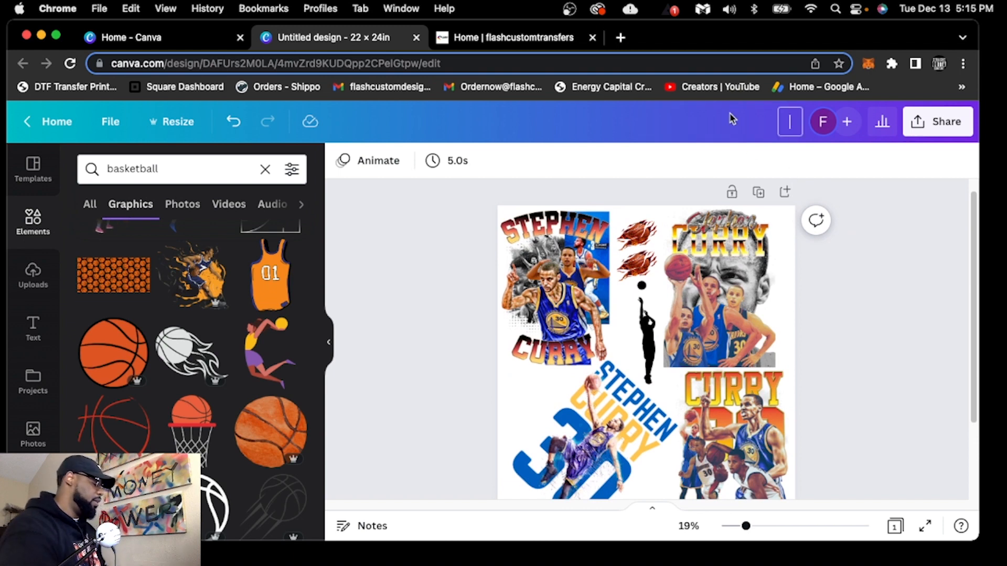
pyautogui.write('st')
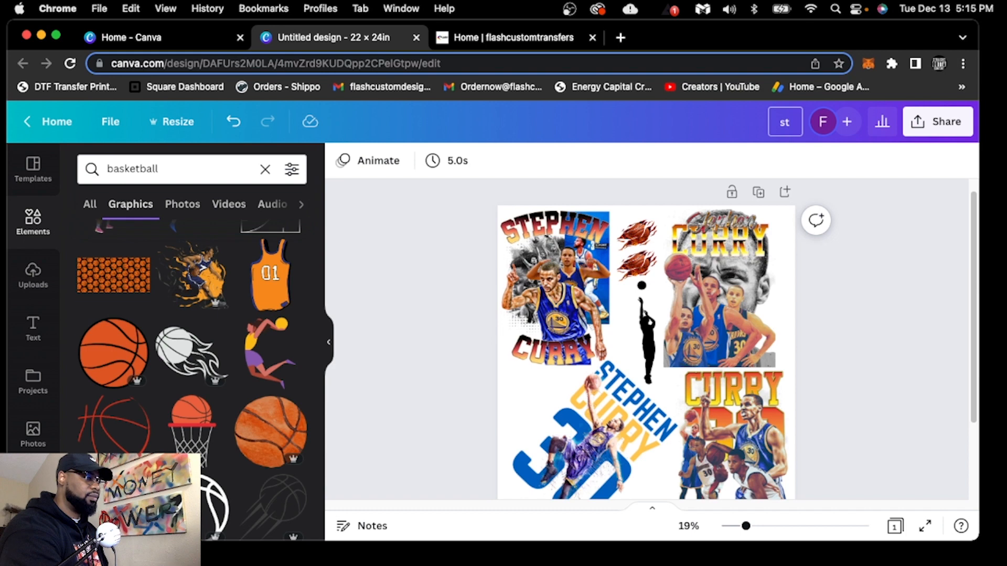
pyautogui.write('eph')
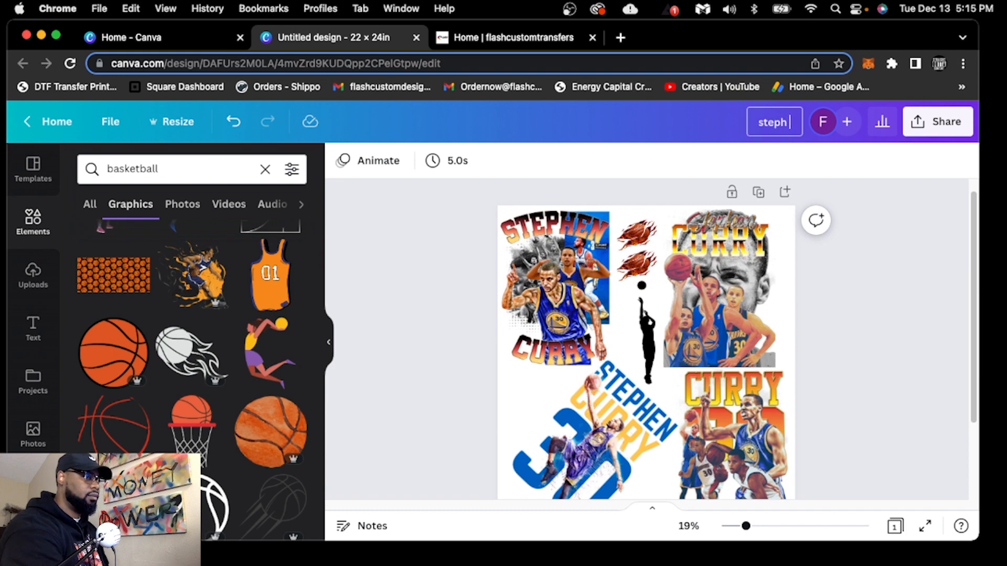
pyautogui.write(' curry sheet 1')
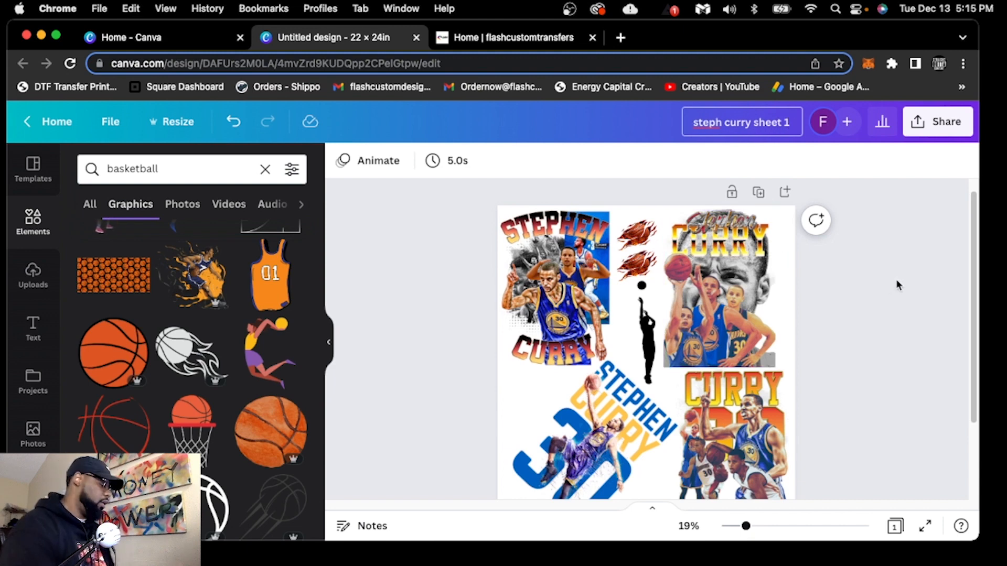
pyautogui.write(' 22x24')
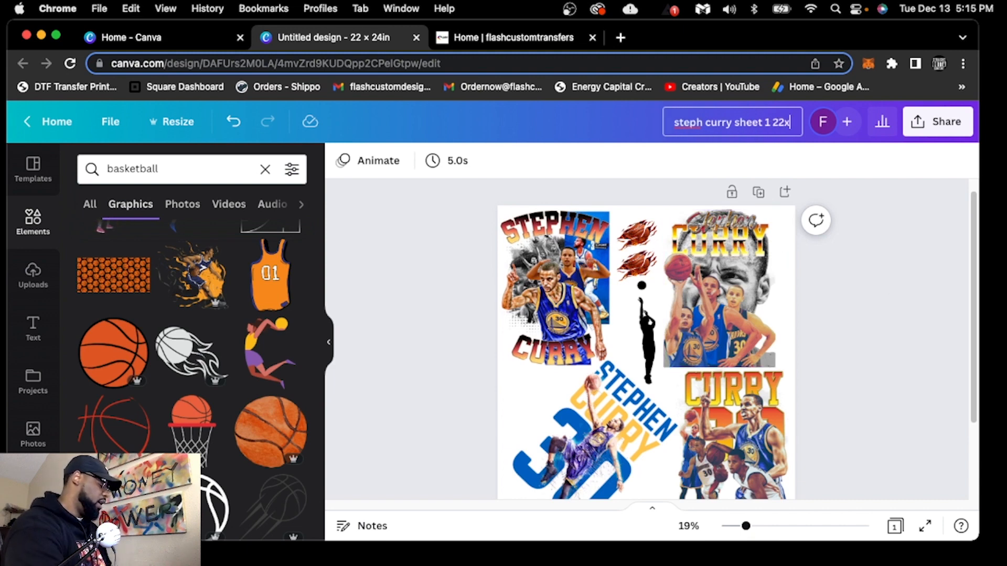
pyautogui.click(912, 283)
pyautogui.scroll(-2, 848, 316)
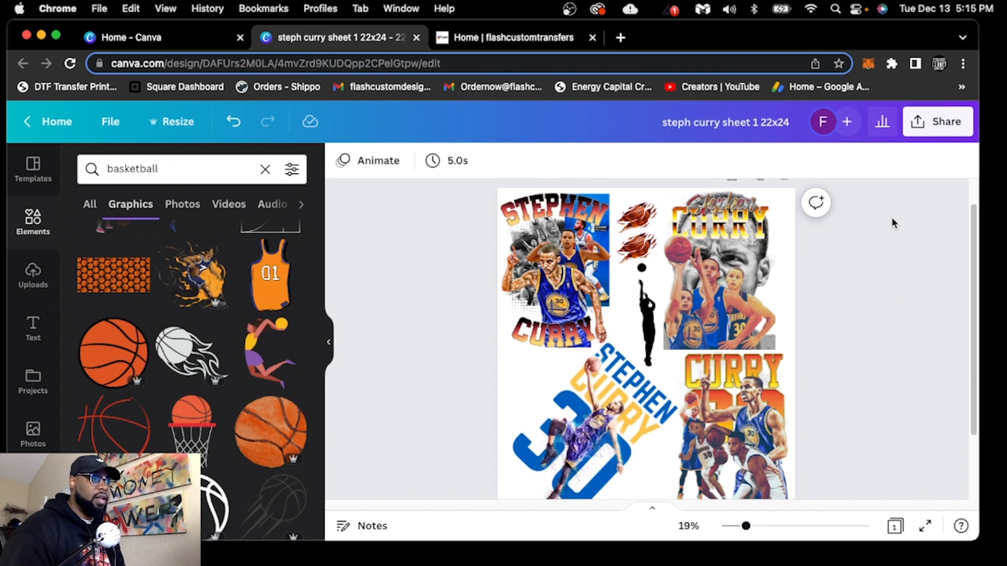
# Download the sheet as a PNG with a transparent background at size 3.125 (6,600 × 7,200 px)
pyautogui.click(925, 129)
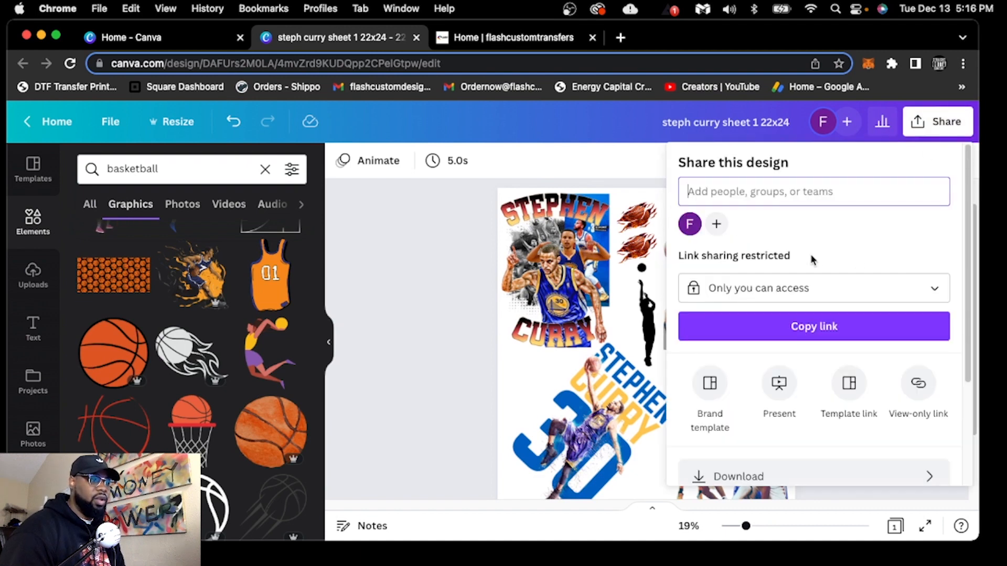
pyautogui.scroll(-1, 810, 254)
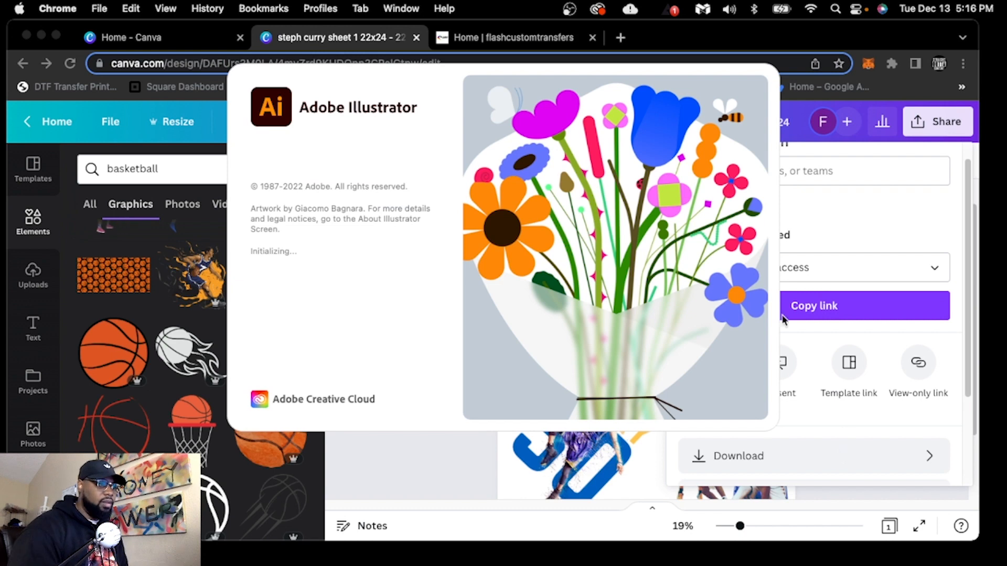
pyautogui.click(452, 465)
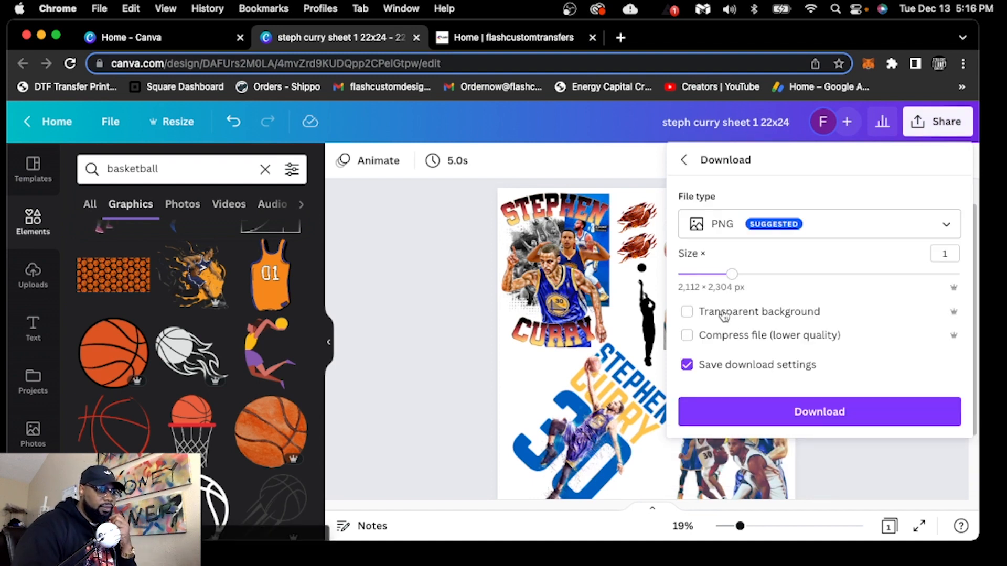
pyautogui.click(724, 315)
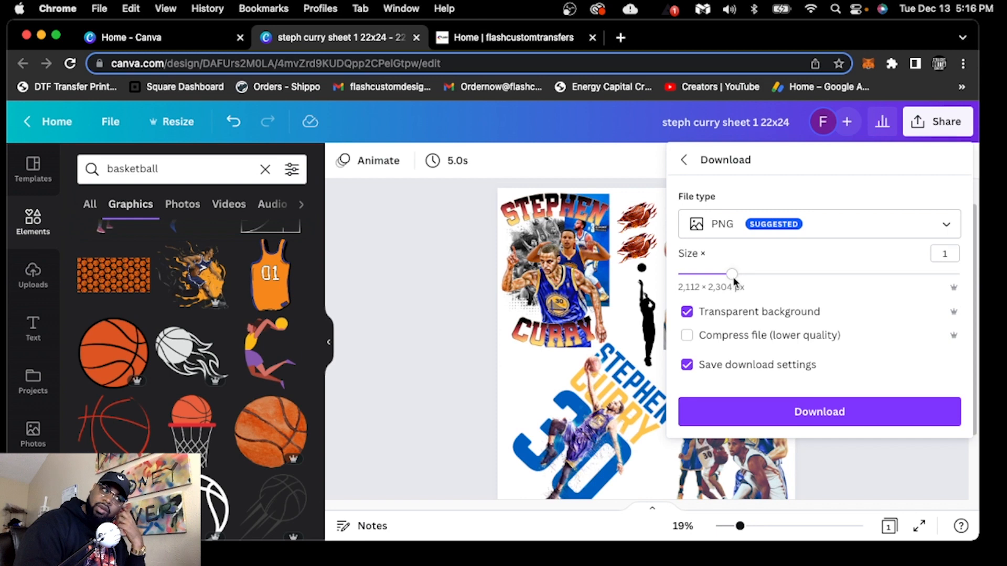
pyautogui.moveTo(735, 278); pyautogui.dragTo(958, 281)
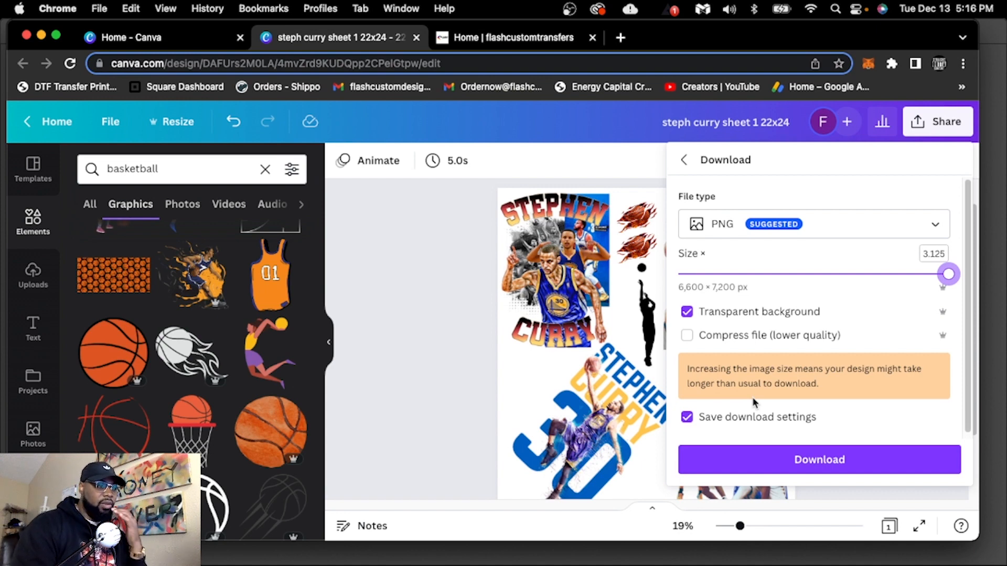
pyautogui.click(839, 461)
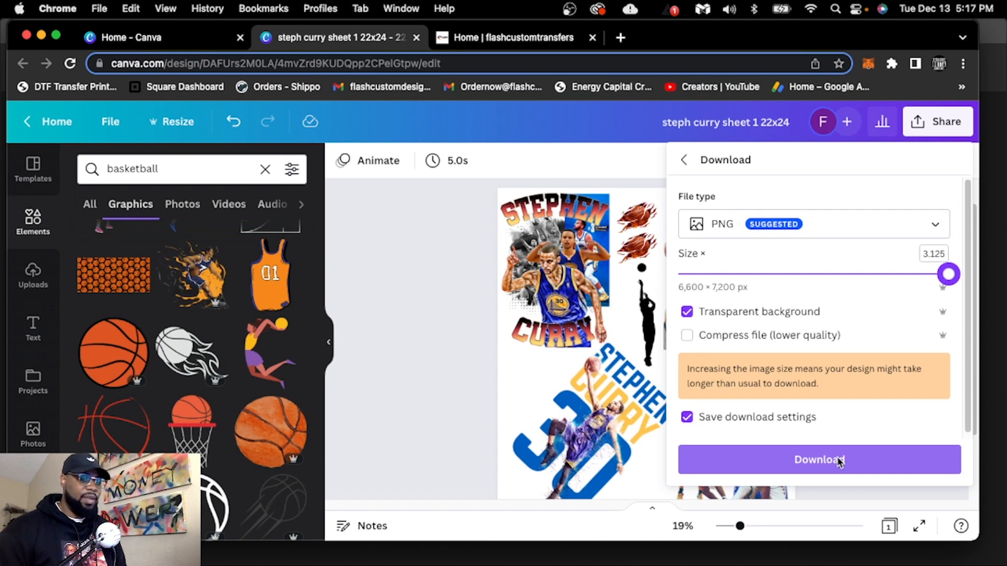
pyautogui.click(838, 459)
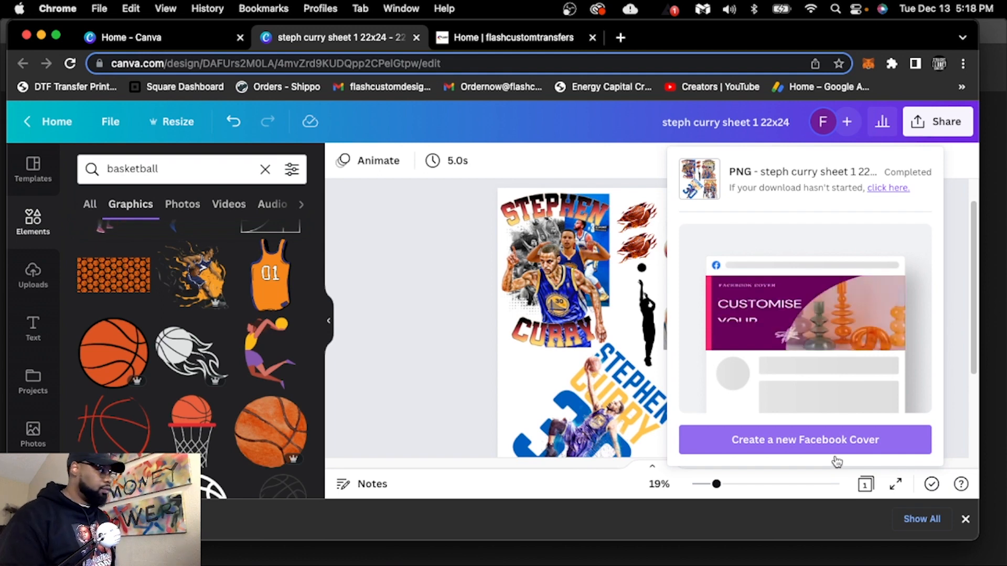
# Switch to Adobe Illustrator and create a new 22 × 24 in print document from the recent presets
pyautogui.moveTo(618, 563)
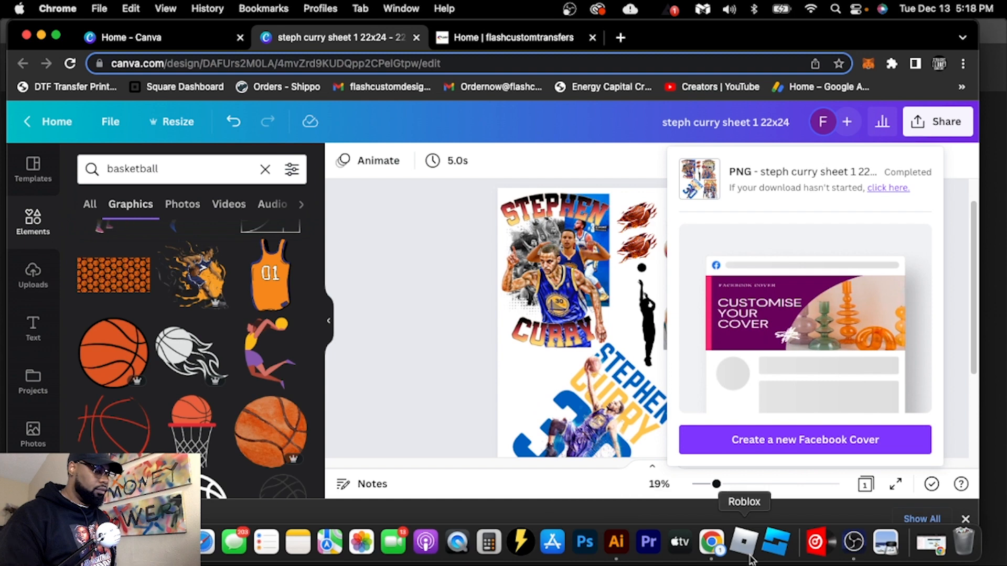
pyautogui.click(616, 542)
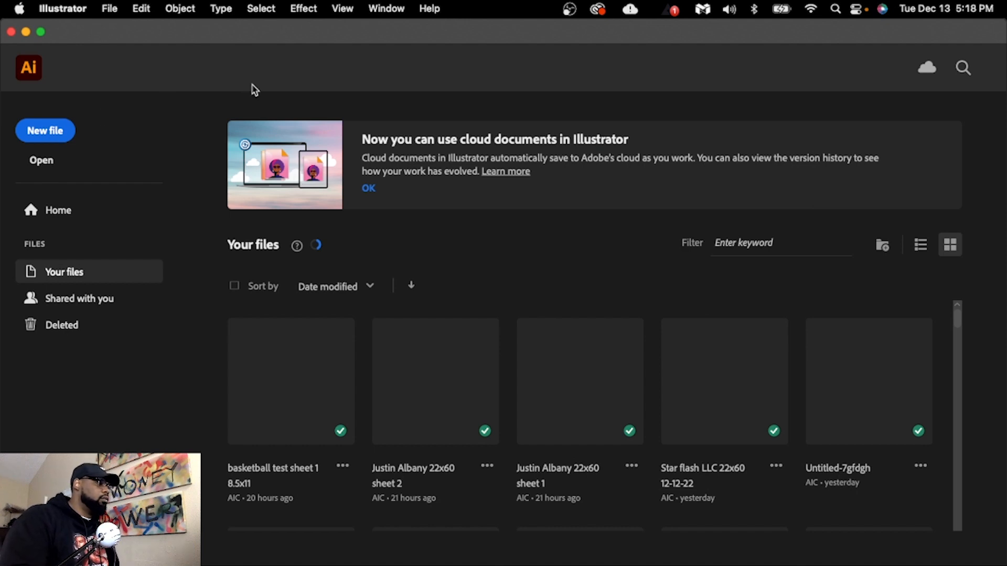
pyautogui.click(109, 8)
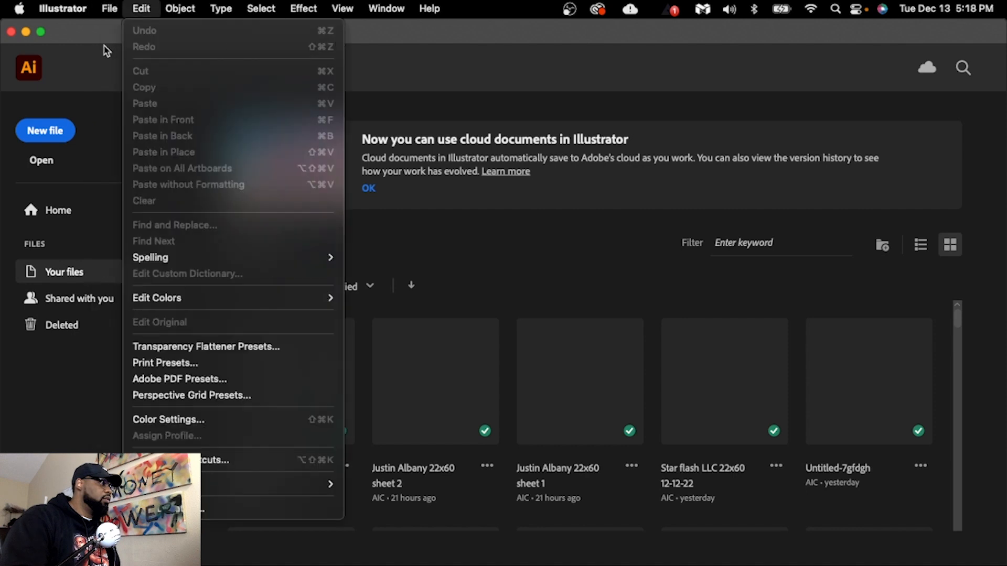
pyautogui.click(109, 52)
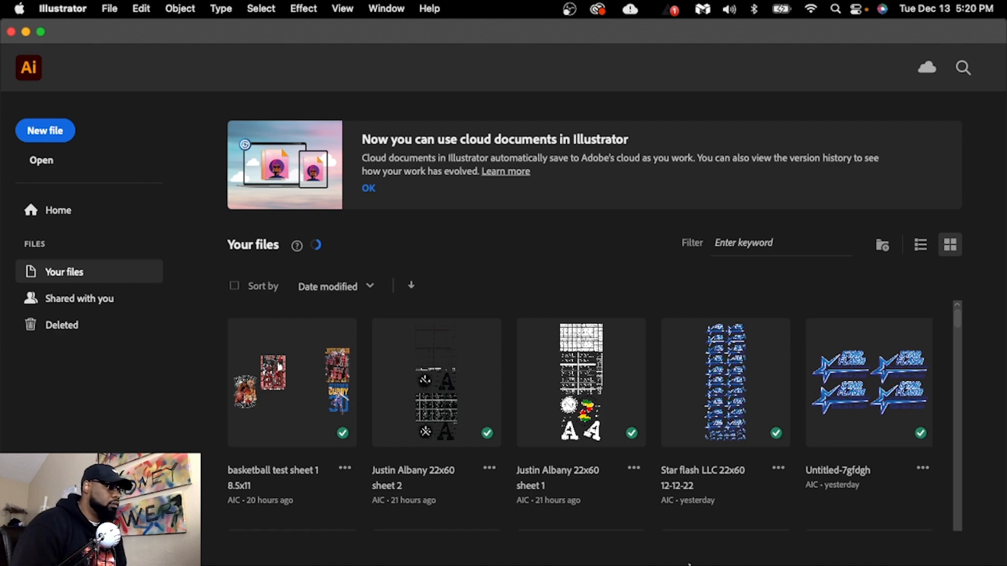
pyautogui.moveTo(686, 564)
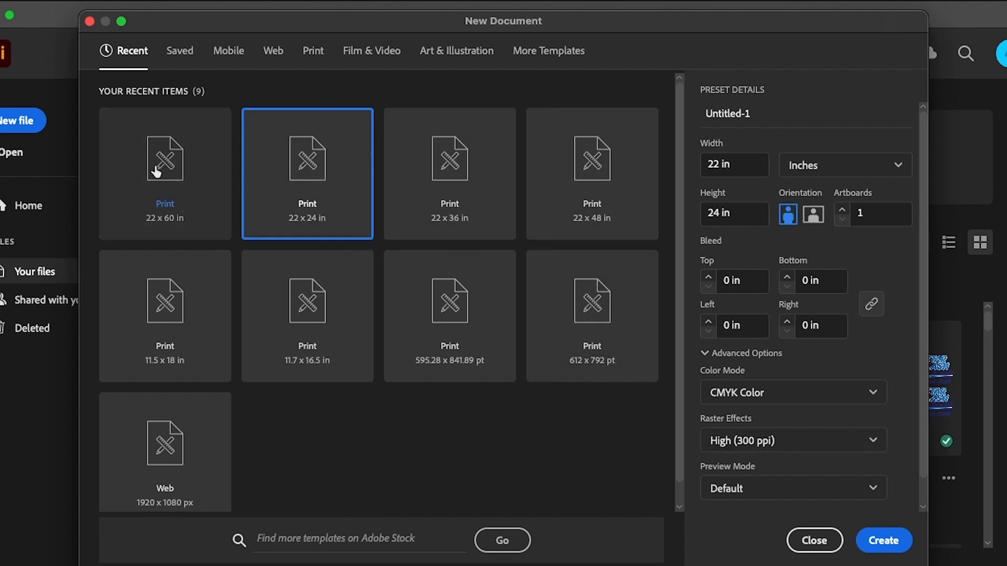
pyautogui.click(439, 196)
pyautogui.click(304, 191)
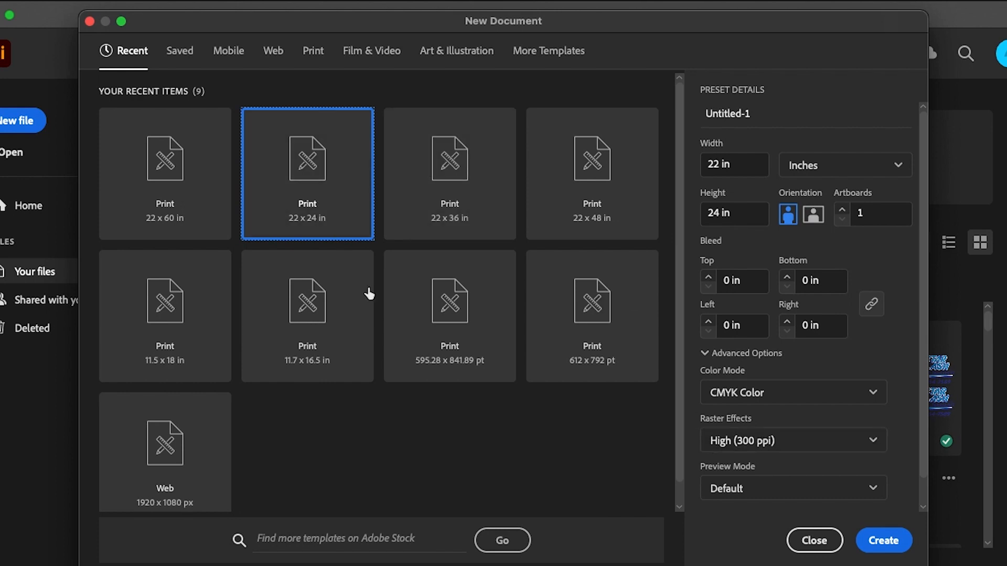
pyautogui.click(879, 544)
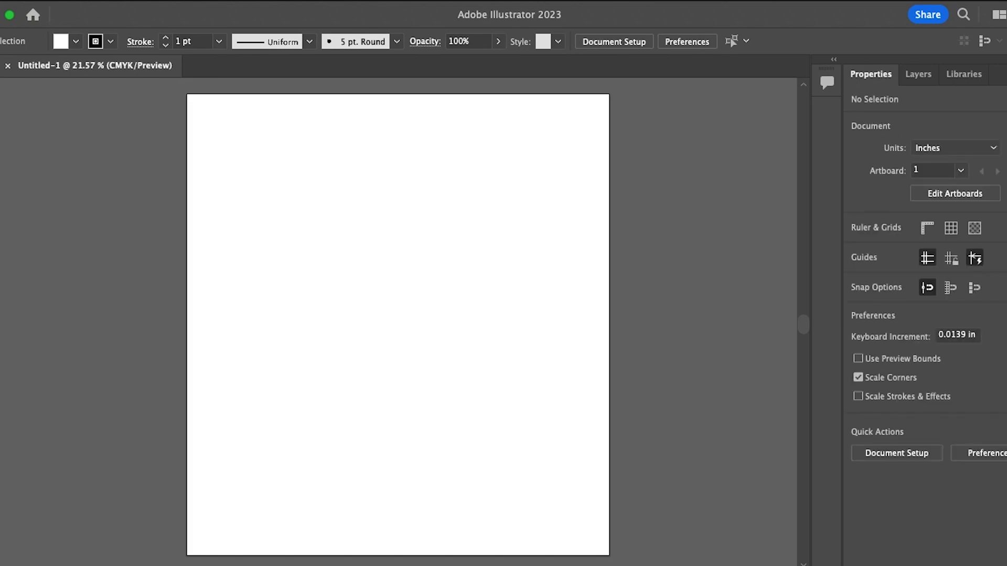
# Open "steph curry sheet 1 22x24.png" from the Downloads folder
pyautogui.click(75, 1)
pyautogui.click(94, 48)
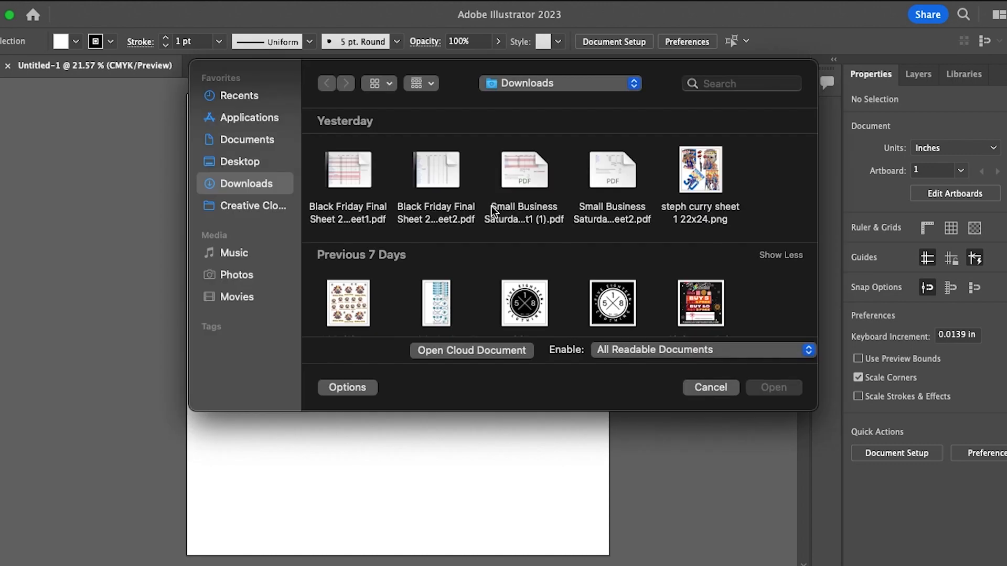
pyautogui.click(700, 173)
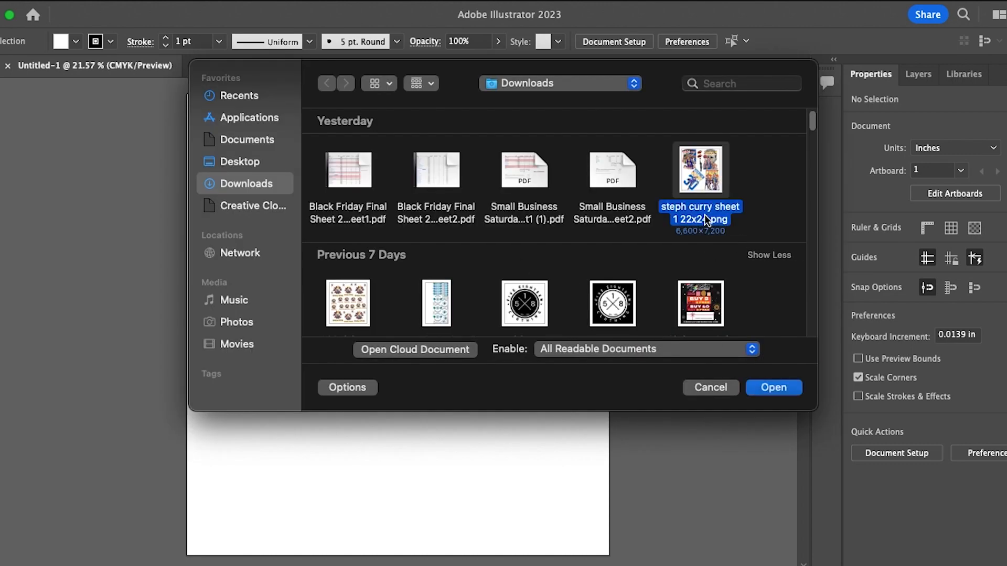
pyautogui.click(769, 387)
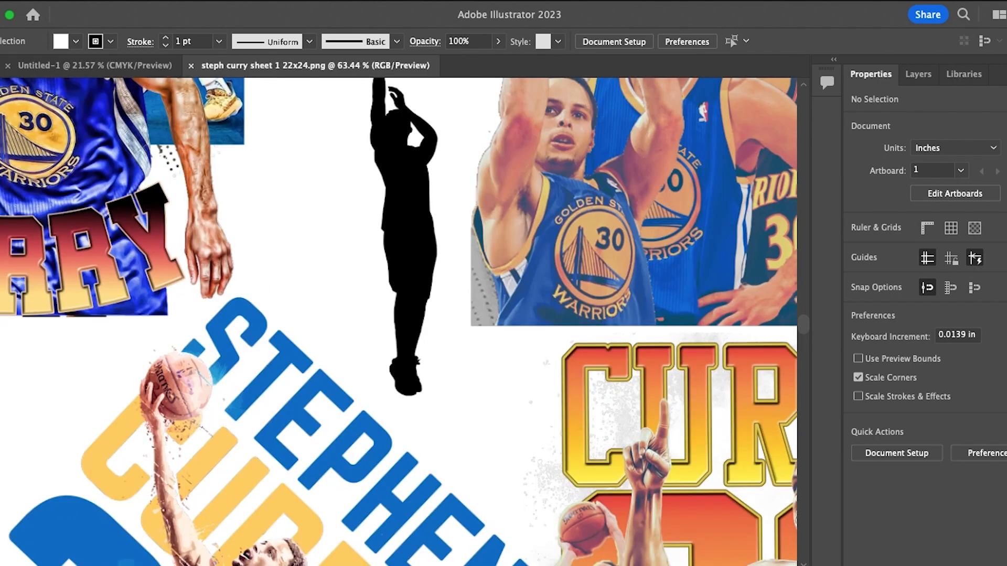
# Move the whole sheet image off the white artboard onto the grey canvas beside it, leaving a small gap
pyautogui.scroll(-8, 394, 325)
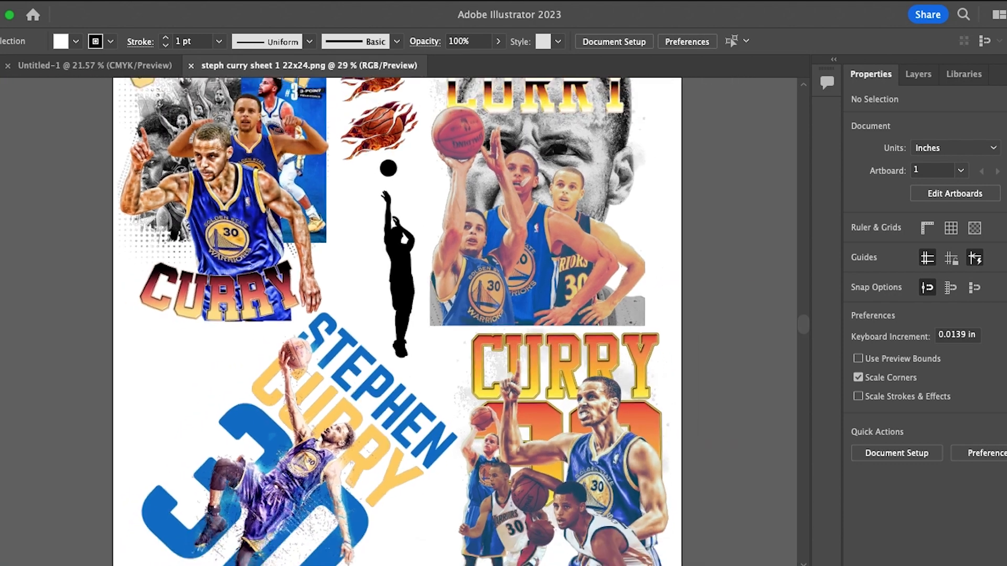
pyautogui.scroll(-2, 394, 325)
pyautogui.scroll(-1, 394, 326)
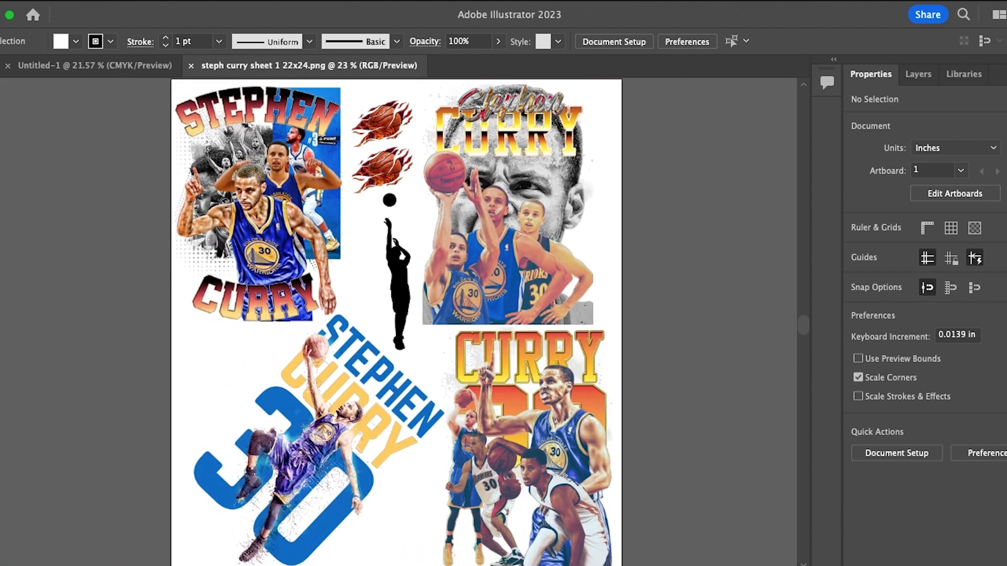
pyautogui.scroll(-1, 395, 323)
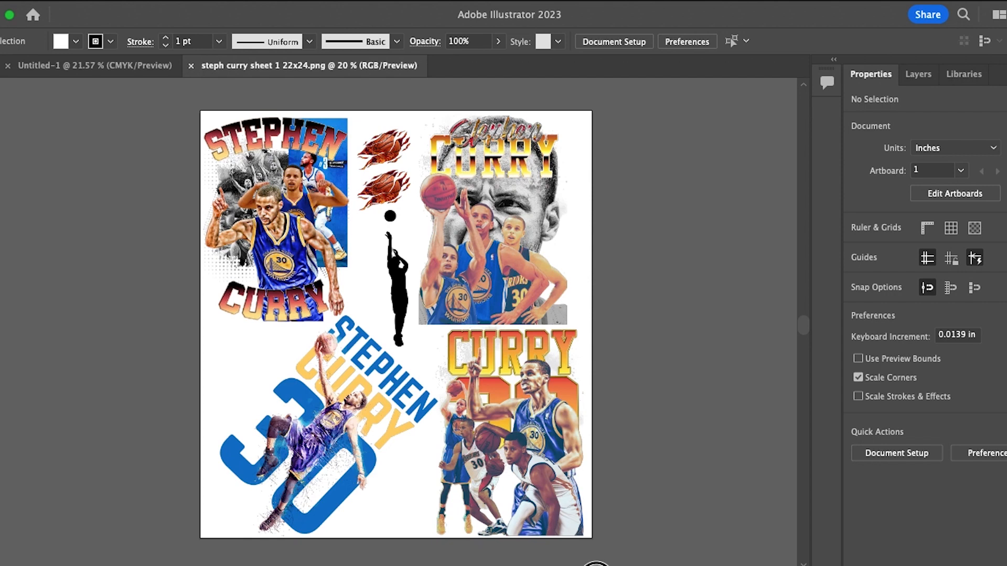
pyautogui.hscroll(-10, 596, 564)
pyautogui.click(537, 373)
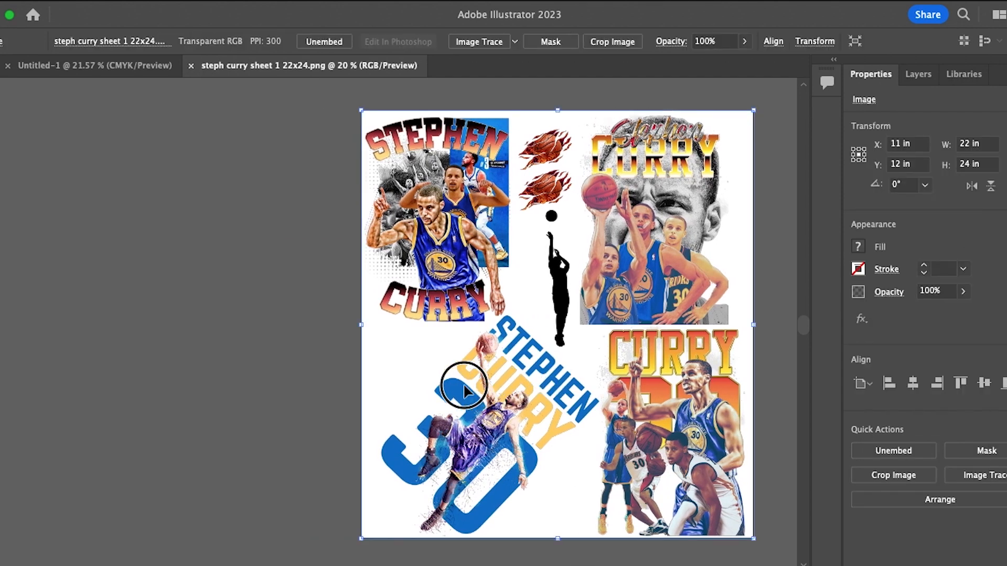
pyautogui.moveTo(463, 388); pyautogui.dragTo(342, 399)
pyautogui.moveTo(399, 385); pyautogui.dragTo(130, 376)
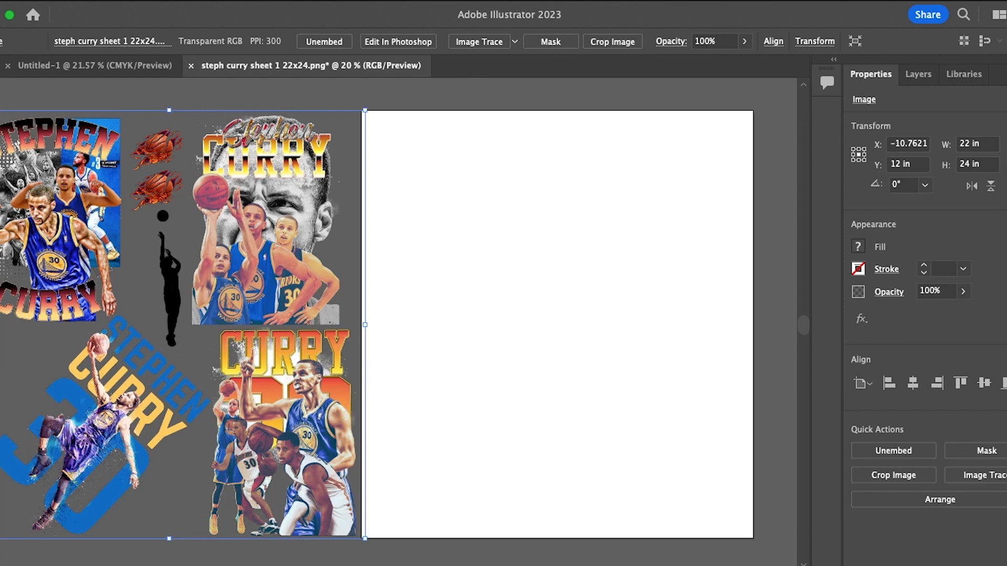
pyautogui.hscroll(-10, 583, 563)
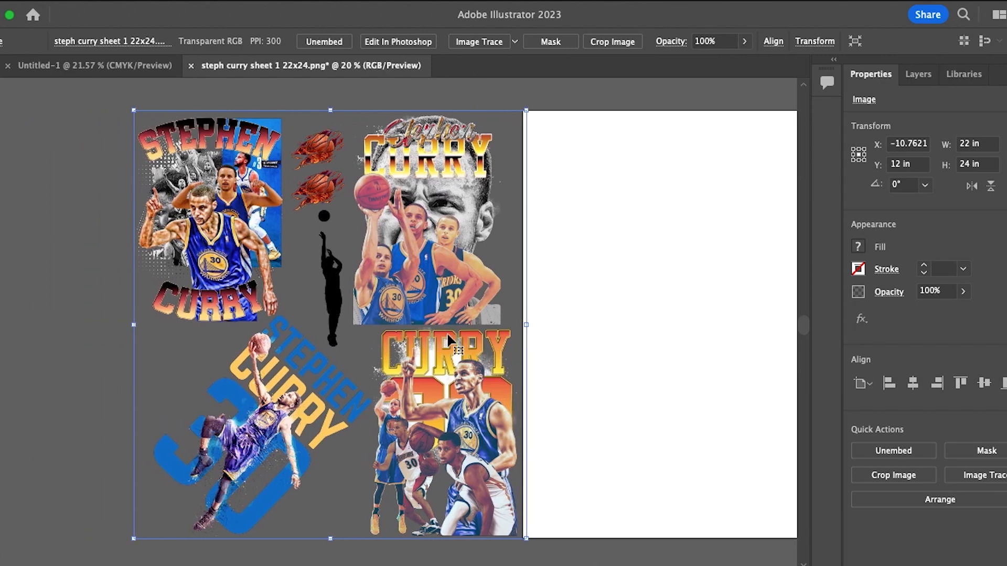
pyautogui.moveTo(446, 335); pyautogui.dragTo(418, 336)
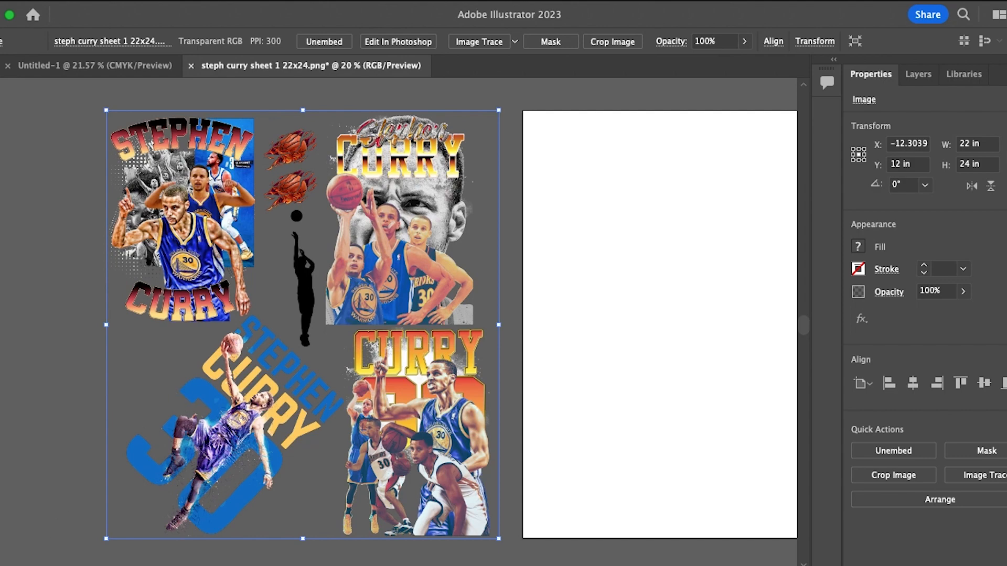
# Examine the transparent background and edge quality around the black player silhouette's leg up close
pyautogui.scroll(5, 112, 325)
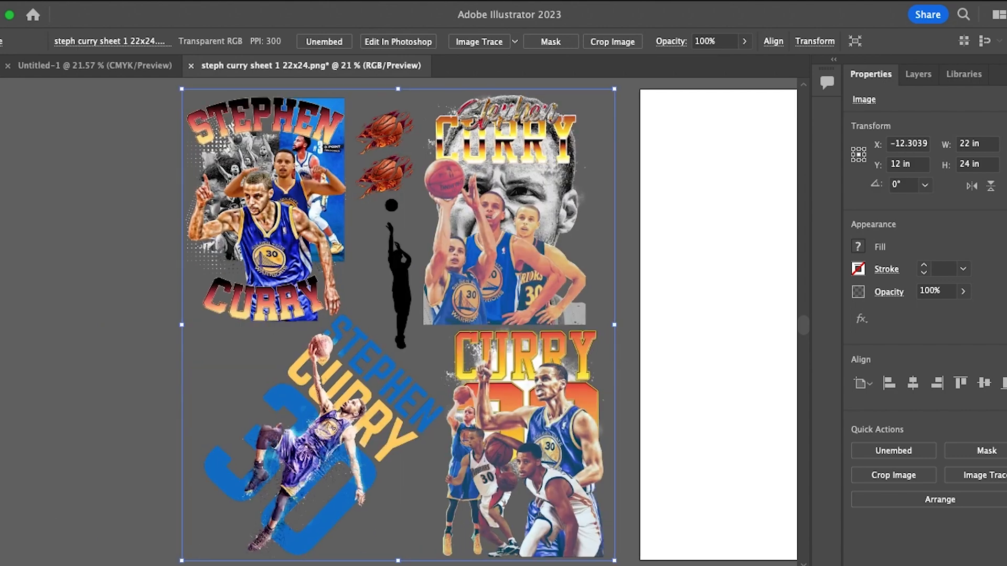
pyautogui.scroll(7, 396, 319)
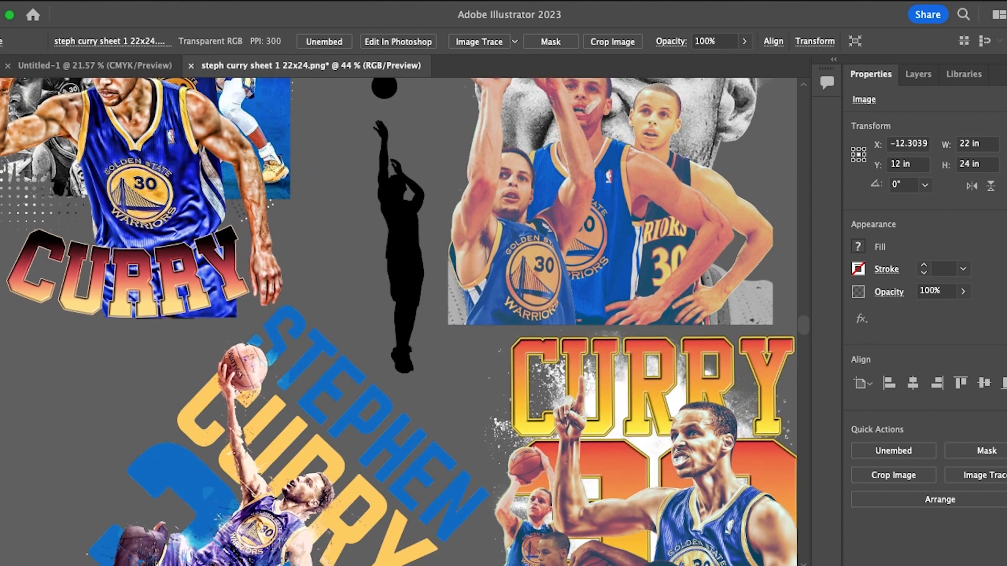
pyautogui.scroll(6, 395, 323)
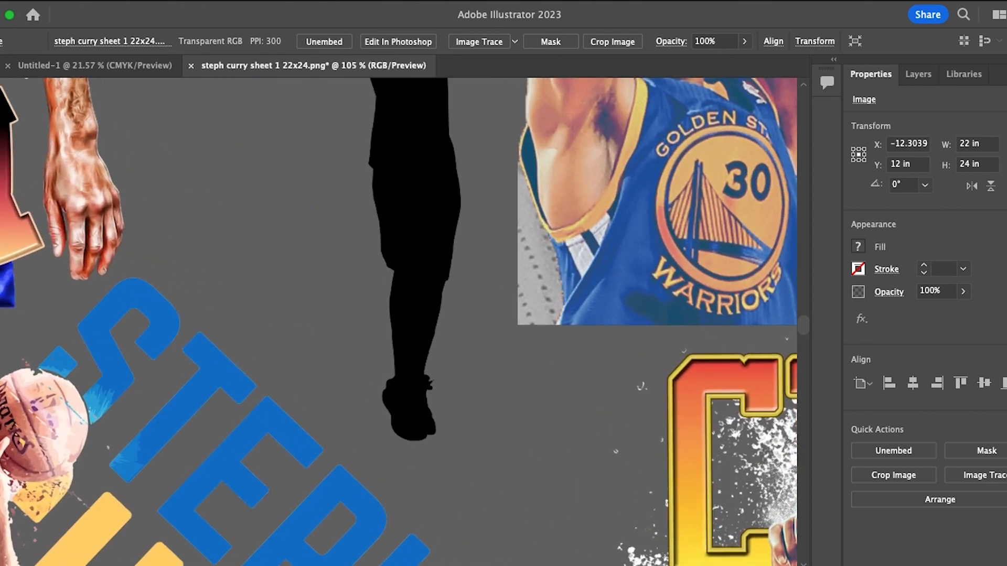
pyautogui.scroll(7, 399, 332)
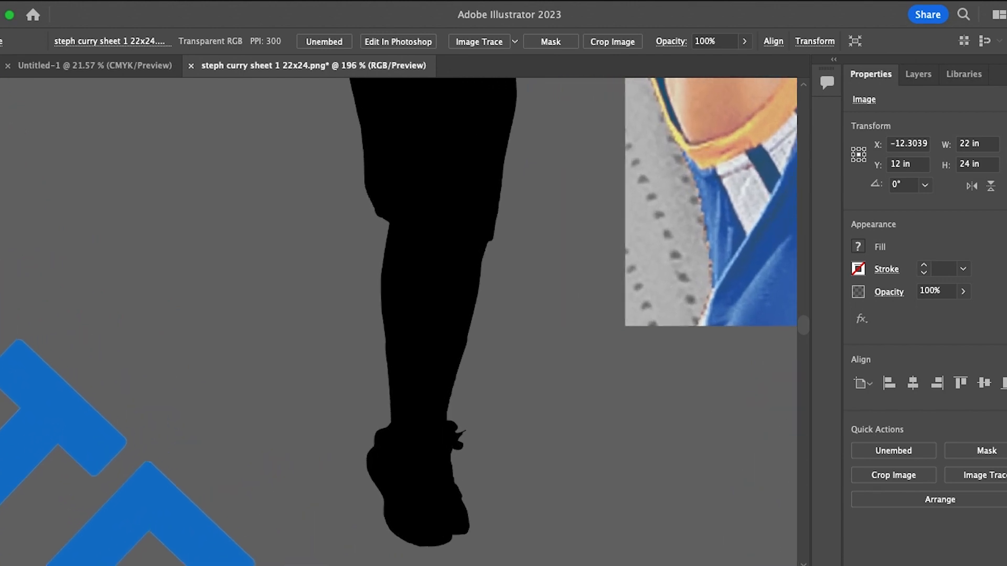
pyautogui.scroll(5, 393, 321)
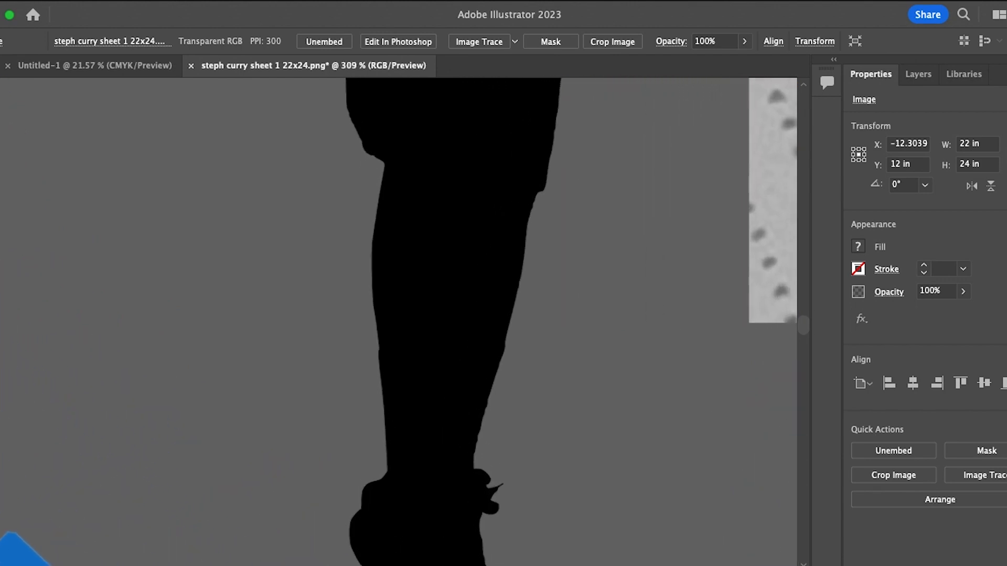
# Examine the cutout edges and image quality of the players' faces in the three-player design at about 300% zoom
pyautogui.scroll(-1, 326, 340)
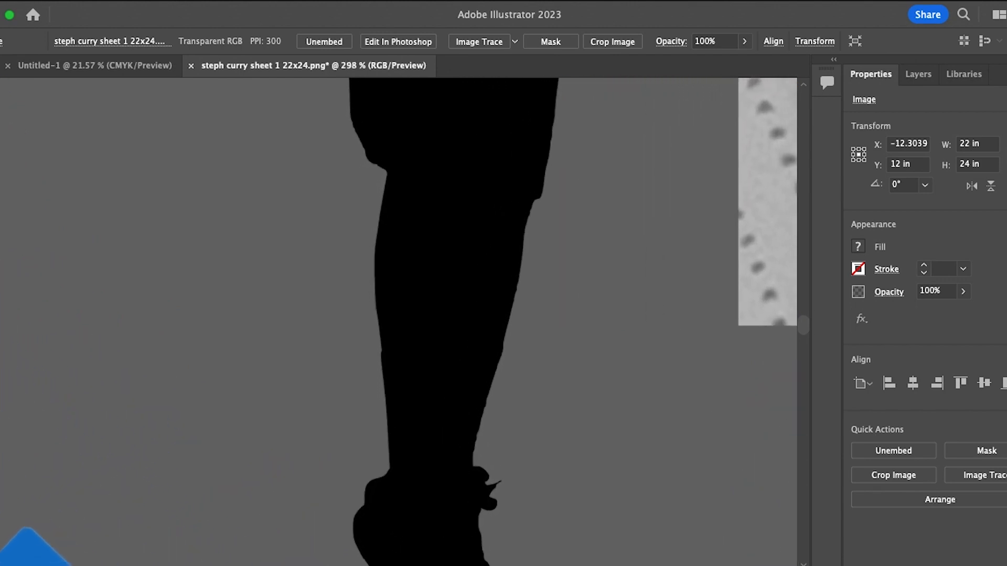
pyautogui.moveTo(632, 306); pyautogui.dragTo(533, 419)
pyautogui.moveTo(619, 102); pyautogui.dragTo(550, 315)
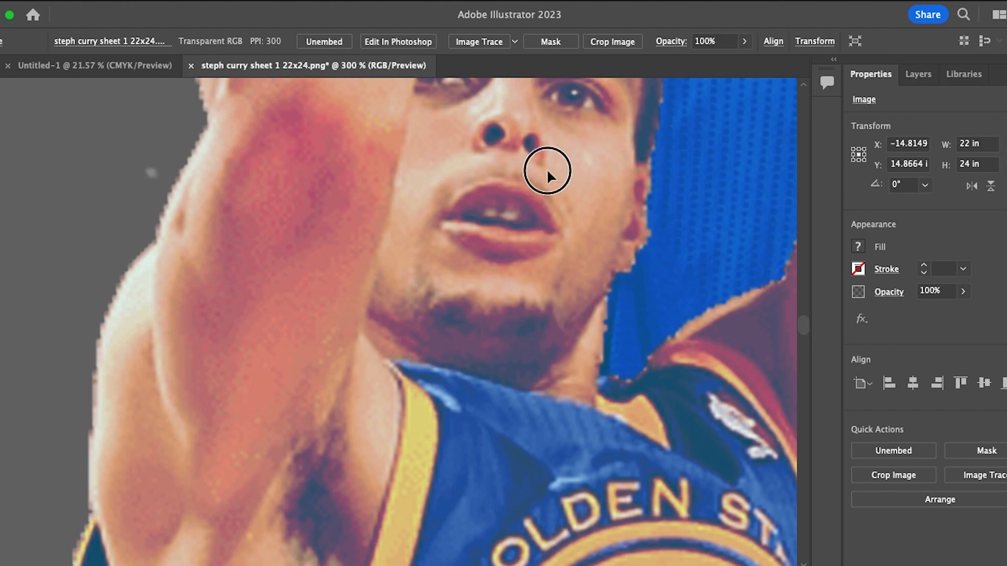
pyautogui.moveTo(548, 169); pyautogui.dragTo(590, 372)
pyautogui.moveTo(461, 206); pyautogui.dragTo(599, 314)
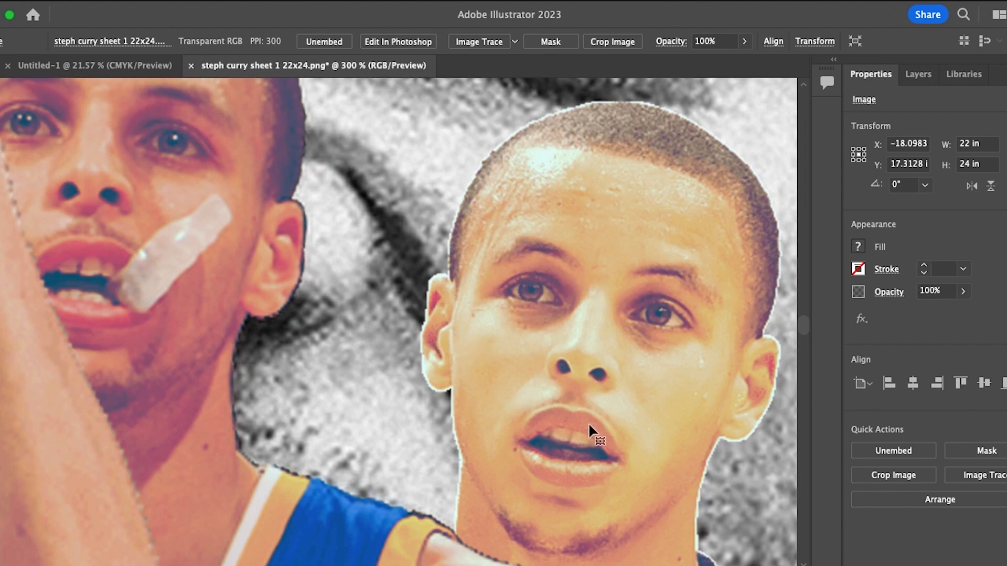
# Examine the shoulders in the three-player design and the halftone edge around the black-and-white portrait's ear at 300% zoom
pyautogui.moveTo(576, 323); pyautogui.dragTo(423, 133)
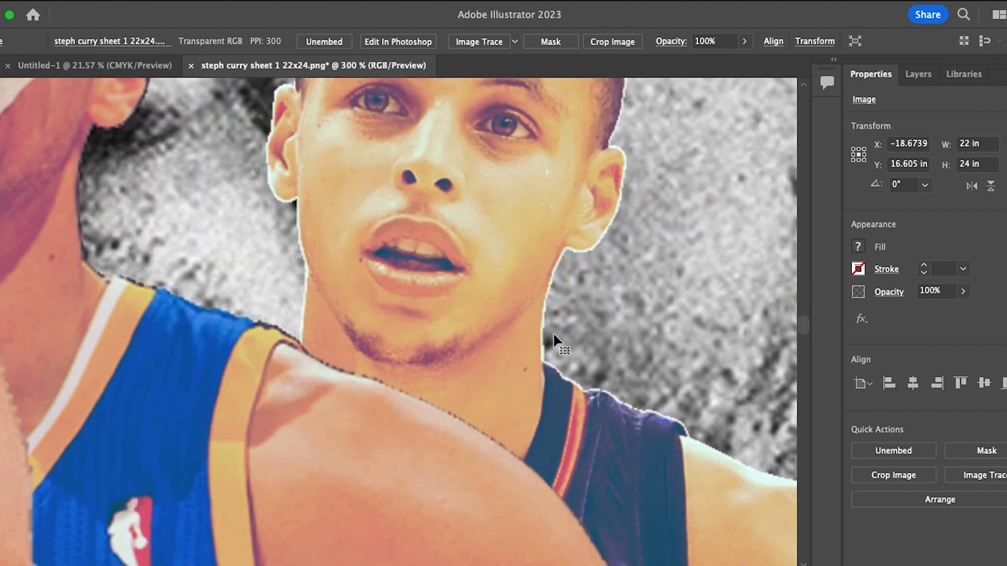
pyautogui.moveTo(598, 365); pyautogui.dragTo(382, 243)
pyautogui.moveTo(564, 314); pyautogui.dragTo(267, 221)
pyautogui.moveTo(553, 230); pyautogui.dragTo(382, 428)
pyautogui.moveTo(517, 104); pyautogui.dragTo(458, 303)
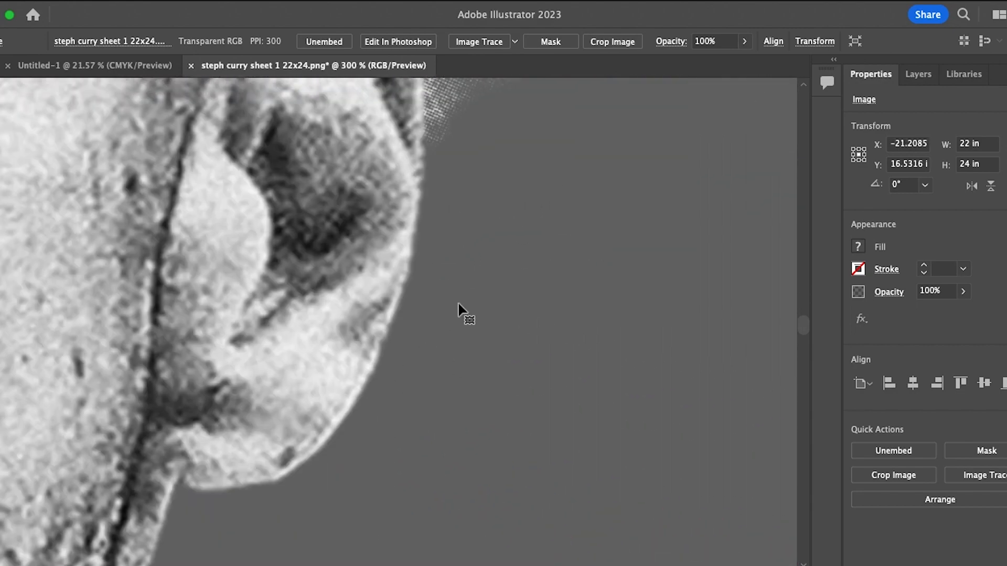
pyautogui.moveTo(544, 117); pyautogui.dragTo(430, 252)
pyautogui.moveTo(506, 118); pyautogui.dragTo(469, 344)
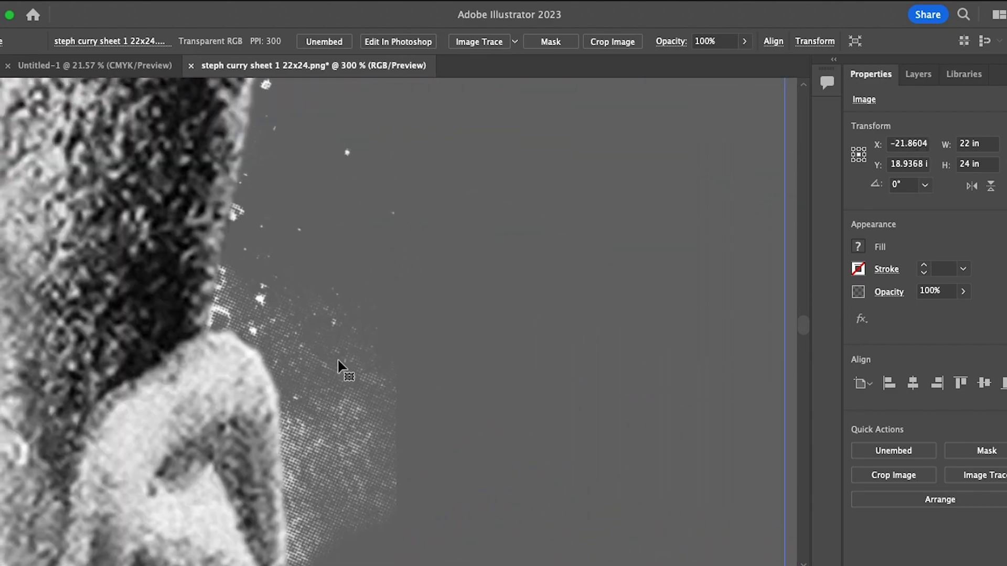
pyautogui.moveTo(298, 332); pyautogui.dragTo(351, 227)
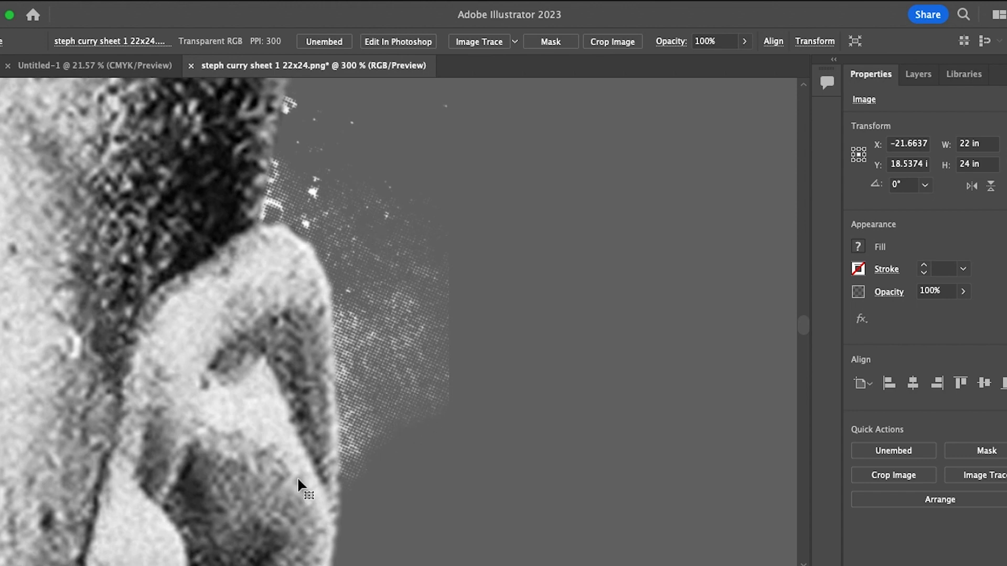
# Examine the diagonal blue and yellow "STEPHEN CURRY 30" splash design at 100% zoom
pyautogui.scroll(-4, 412, 323)
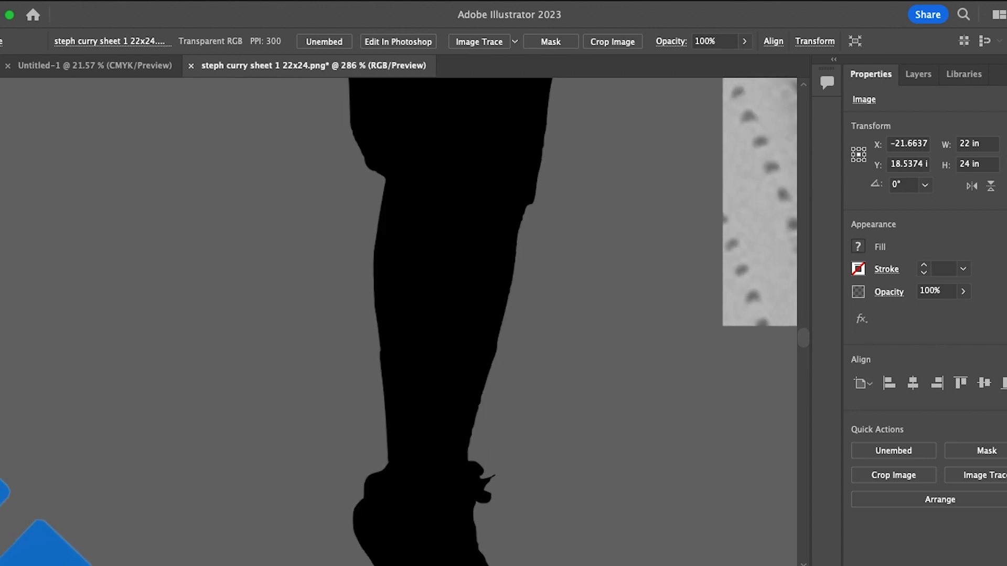
pyautogui.scroll(-6, 398, 315)
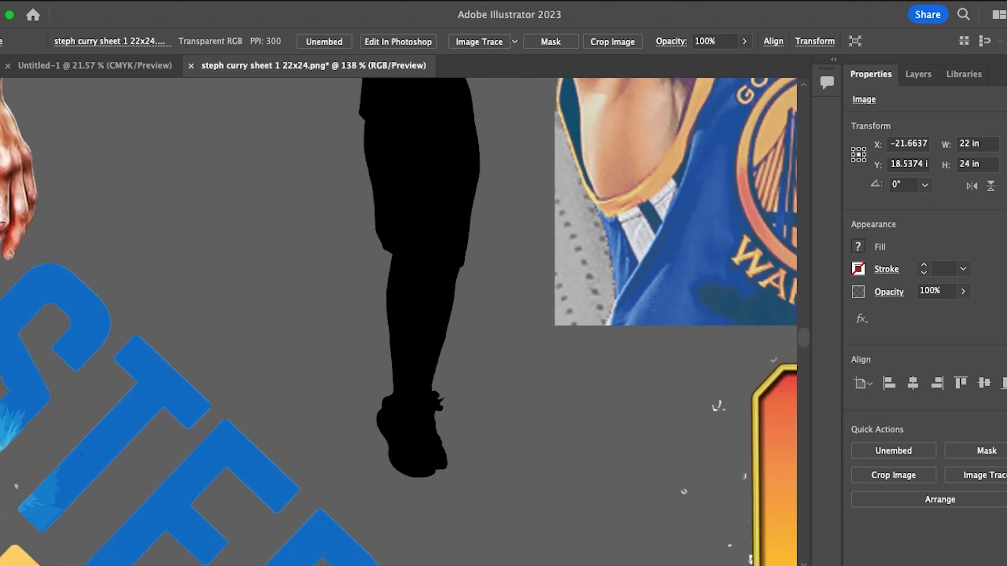
pyautogui.moveTo(146, 423); pyautogui.dragTo(303, 288)
pyautogui.moveTo(272, 396); pyautogui.dragTo(274, 303)
pyautogui.moveTo(292, 429); pyautogui.dragTo(305, 310)
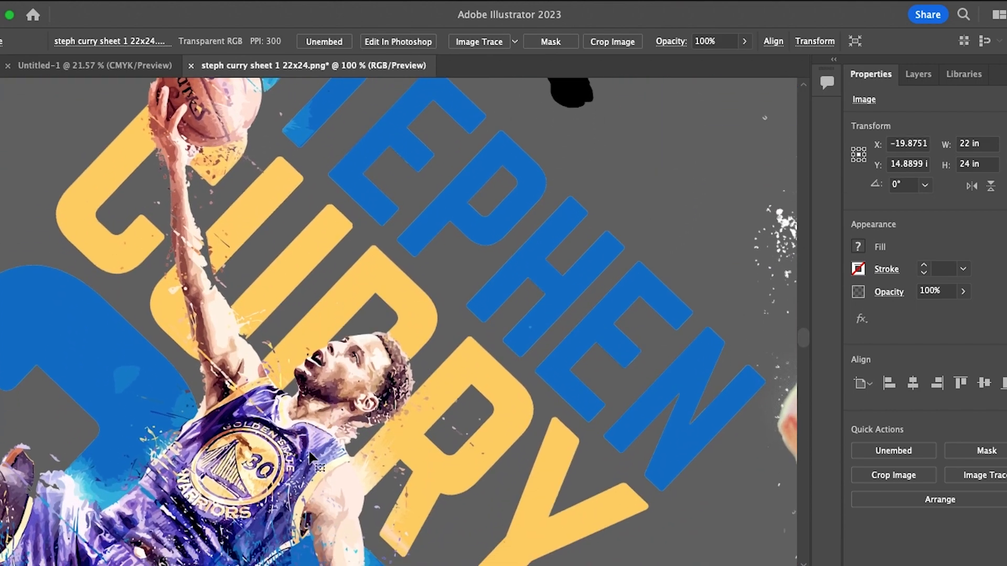
pyautogui.moveTo(310, 452)
pyautogui.mouseDown()
pyautogui.moveTo(379, 341)
pyautogui.moveTo(367, 318)
pyautogui.mouseUp()
pyautogui.moveTo(373, 452); pyautogui.dragTo(387, 315)
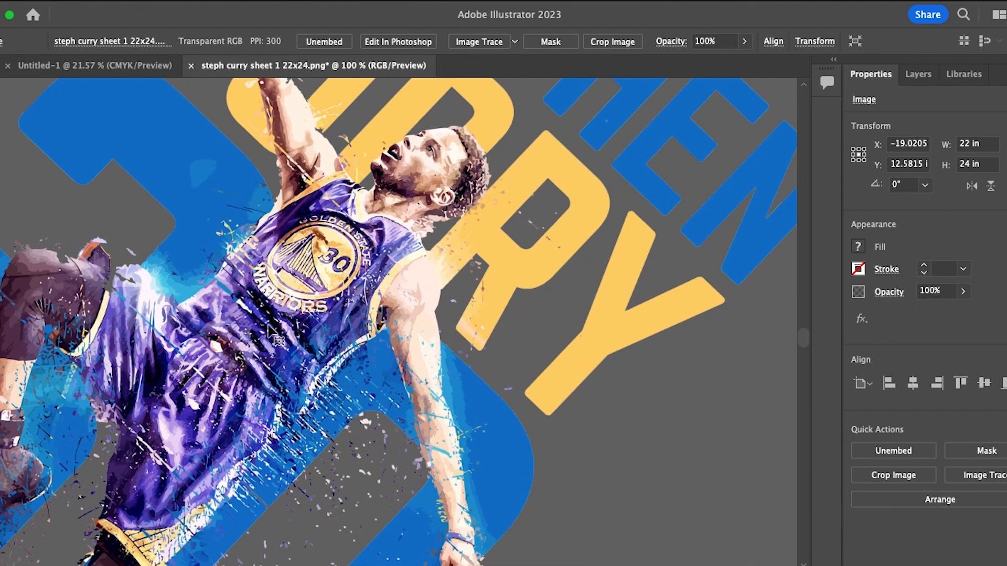
# Examine the collage design with the arched "STEPHEN" lettering, including its player cutouts and halftone dots, at 100% zoom
pyautogui.moveTo(268, 325); pyautogui.dragTo(301, 549)
pyautogui.moveTo(218, 266); pyautogui.dragTo(268, 487)
pyautogui.moveTo(273, 287)
pyautogui.mouseDown()
pyautogui.moveTo(285, 470)
pyautogui.moveTo(305, 474)
pyautogui.mouseUp()
pyautogui.moveTo(216, 305); pyautogui.dragTo(357, 493)
pyautogui.moveTo(274, 358); pyautogui.dragTo(333, 463)
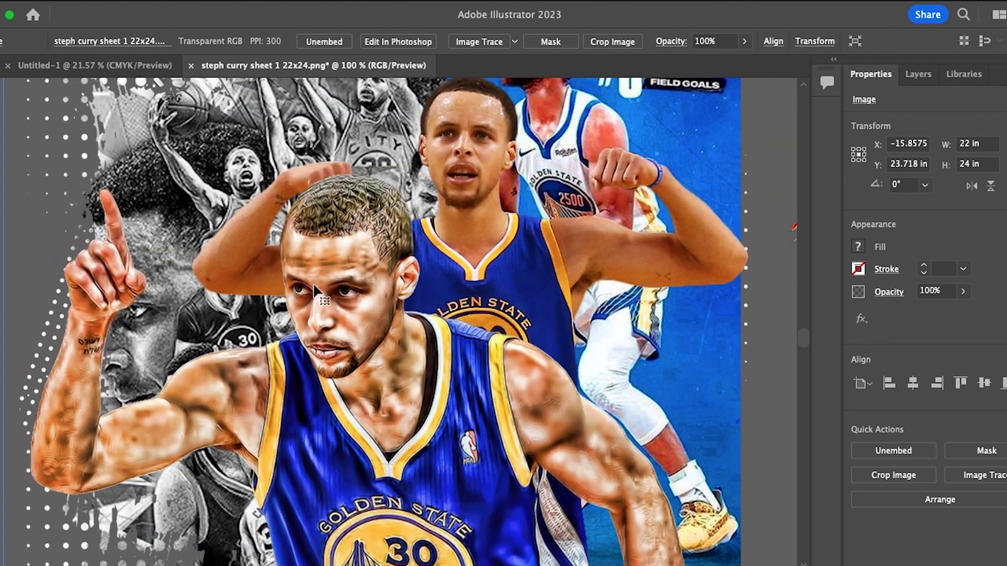
pyautogui.moveTo(279, 344); pyautogui.dragTo(261, 397)
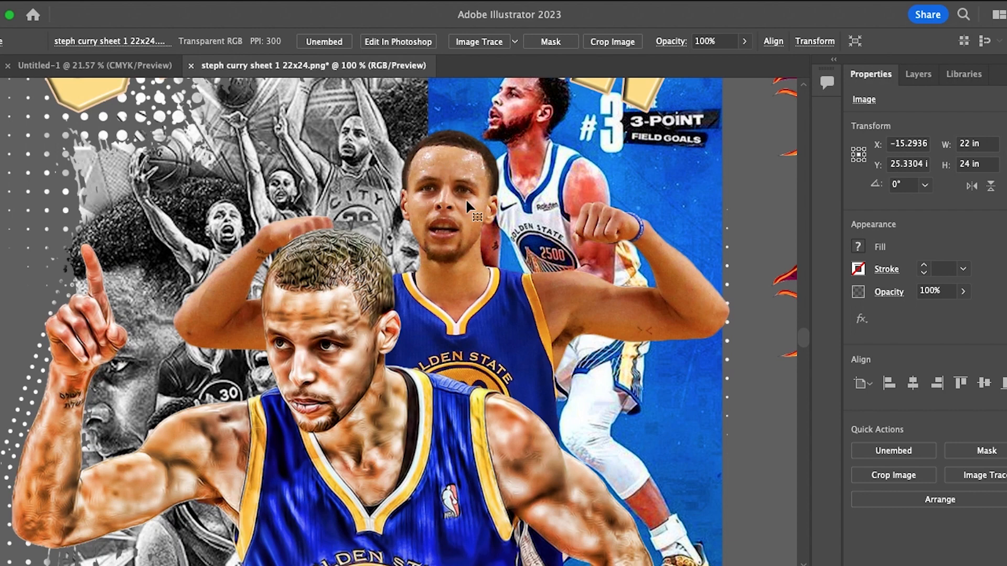
pyautogui.moveTo(466, 201); pyautogui.dragTo(427, 266)
pyautogui.moveTo(424, 201); pyautogui.dragTo(468, 297)
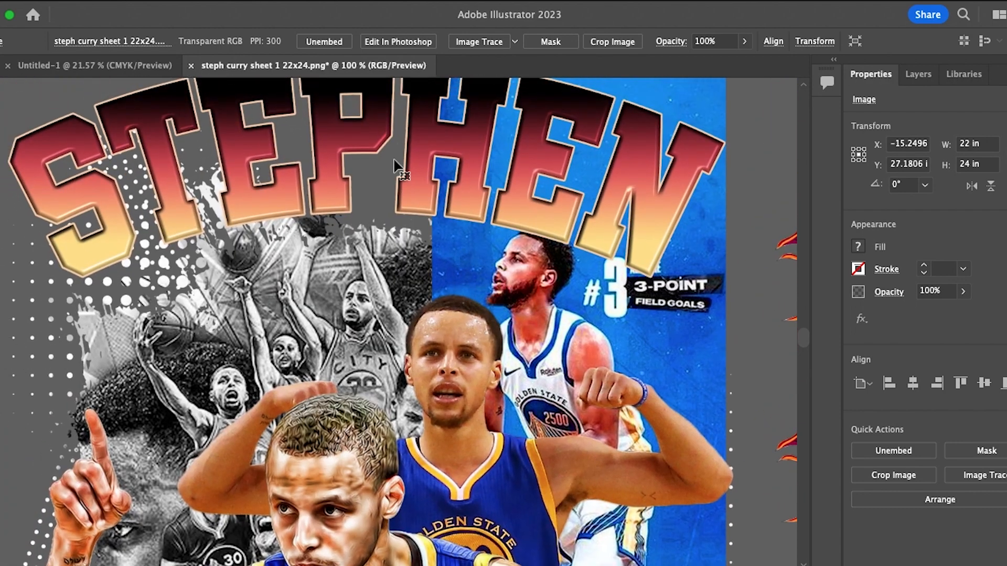
pyautogui.moveTo(327, 300); pyautogui.dragTo(464, 324)
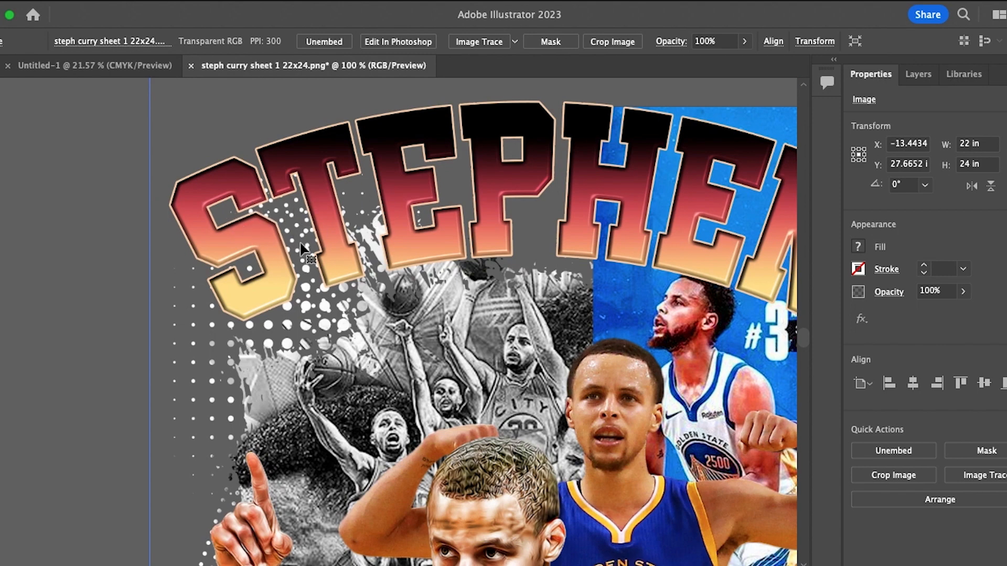
# Shift the sheet image across the canvas to inspect the three-player design and the orange "CURRY" design at 100% zoom
pyautogui.click(363, 388)
pyautogui.moveTo(364, 383); pyautogui.dragTo(372, 111)
pyautogui.moveTo(439, 326); pyautogui.dragTo(409, 122)
pyautogui.moveTo(464, 407); pyautogui.dragTo(281, 279)
pyautogui.moveTo(530, 354); pyautogui.dragTo(422, 93)
pyautogui.press('super+z')
pyautogui.moveTo(540, 389); pyautogui.dragTo(283, 351)
pyautogui.moveTo(556, 330); pyautogui.dragTo(283, 330)
pyautogui.moveTo(513, 324); pyautogui.dragTo(241, 283)
pyautogui.moveTo(444, 307); pyautogui.dragTo(335, 231)
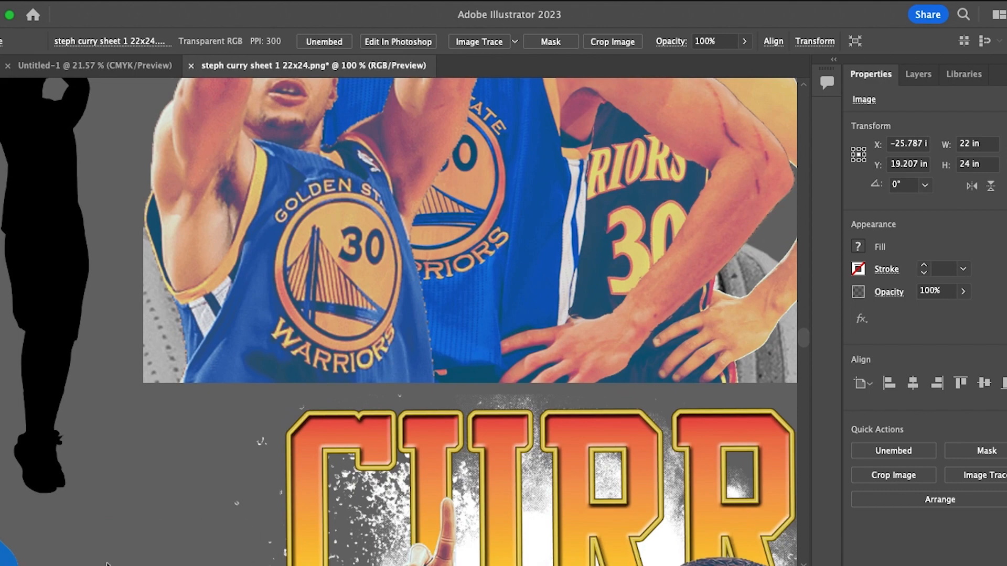
# Examine the whole transparent sheet against the grey canvas at 21% zoom with the image deselected
pyautogui.scroll(-5, 397, 324)
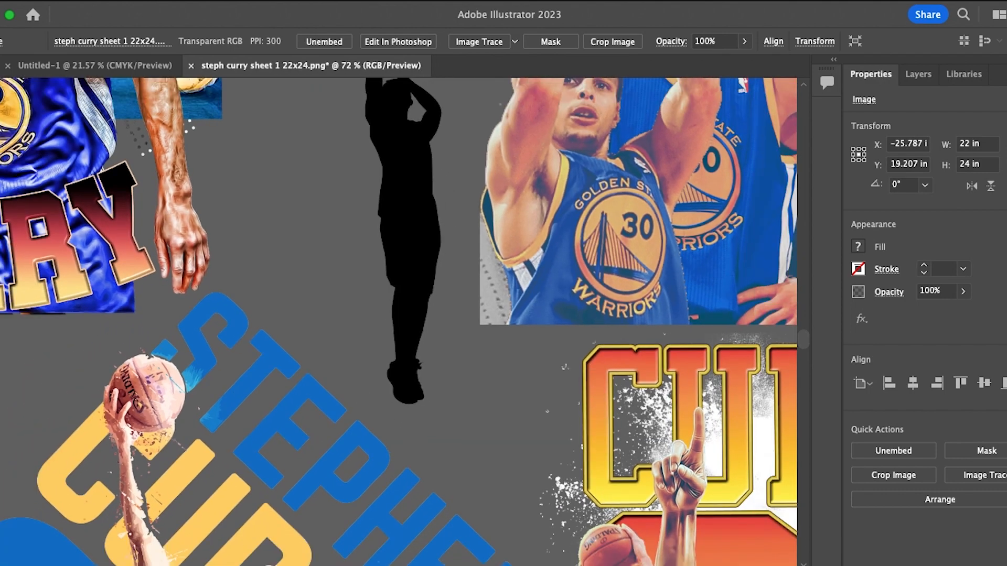
pyautogui.scroll(-3, 399, 325)
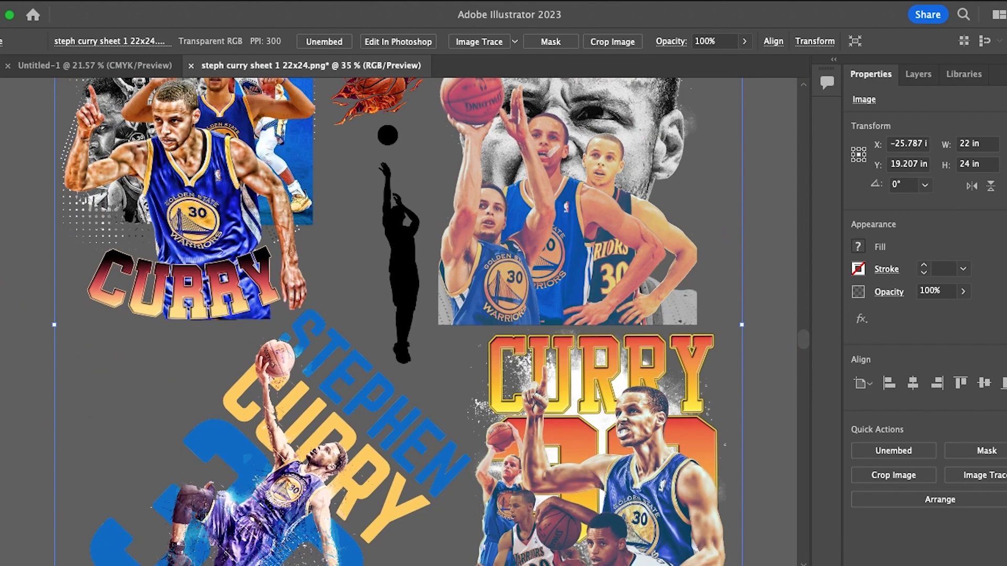
pyautogui.scroll(-4, 101, 461)
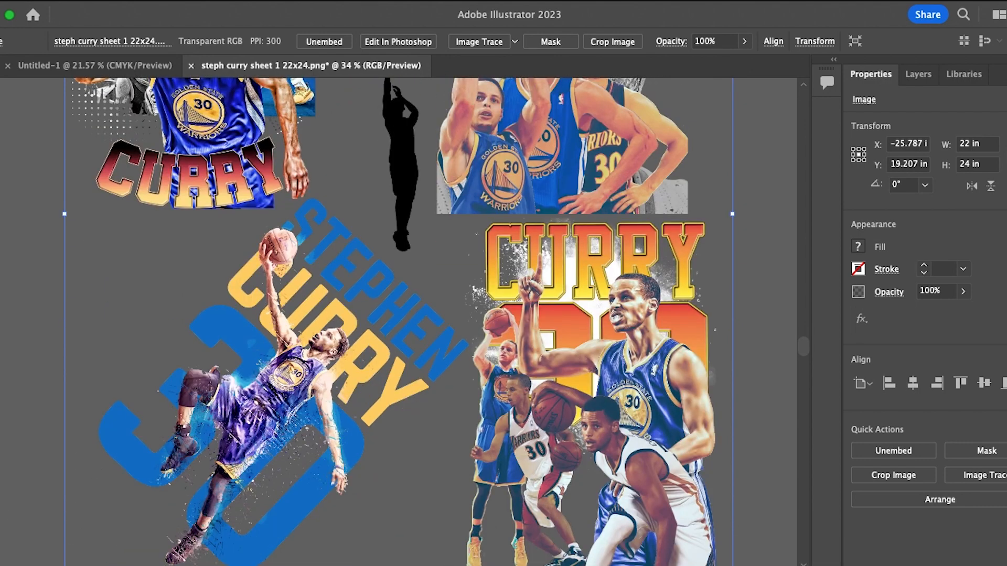
pyautogui.scroll(-4, 398, 503)
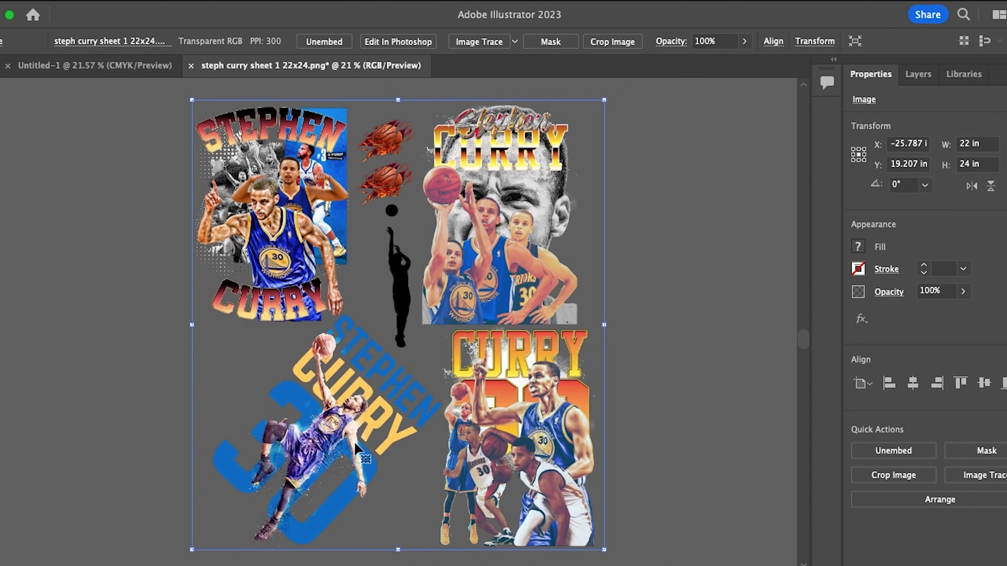
pyautogui.click(654, 444)
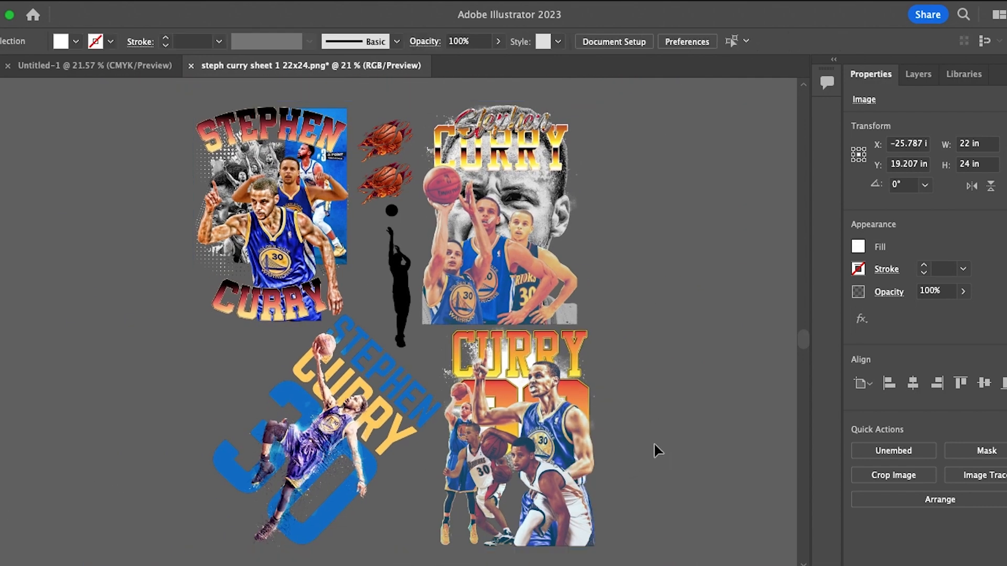
pyautogui.click(600, 465)
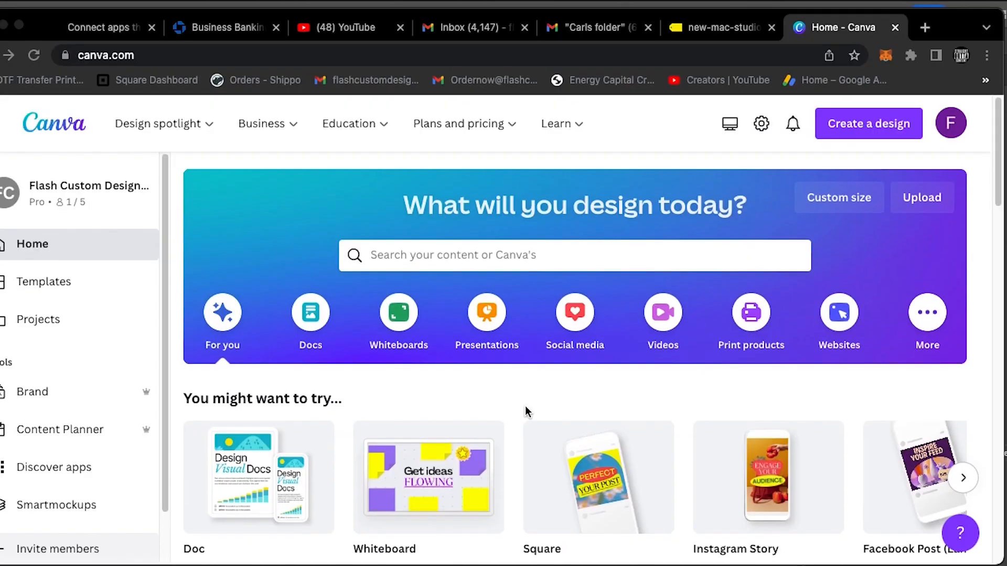
# Switch to Canva and open "steph curry sheet 1 22x24" from the recent designs
pyautogui.scroll(-2, 526, 411)
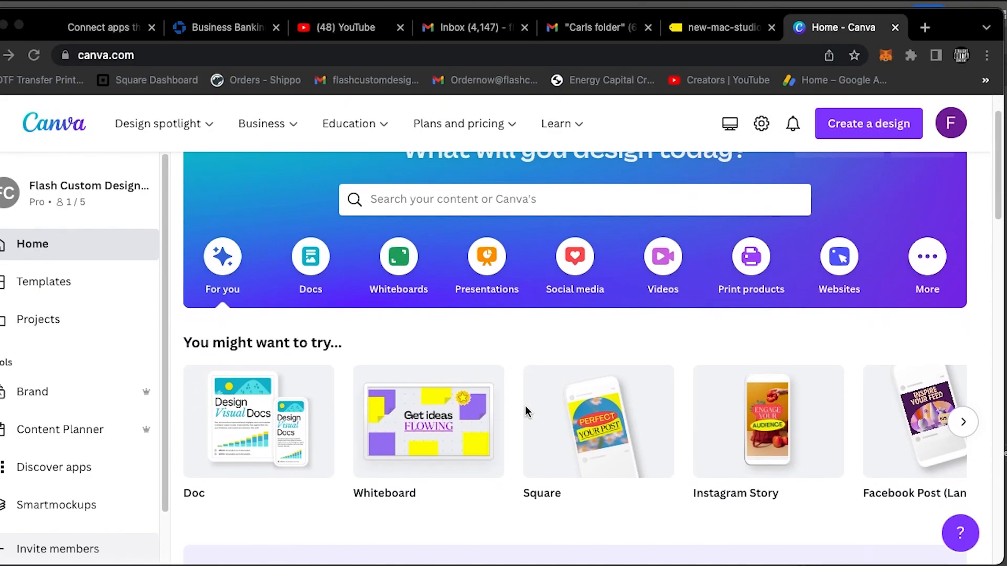
pyautogui.scroll(-10, 526, 411)
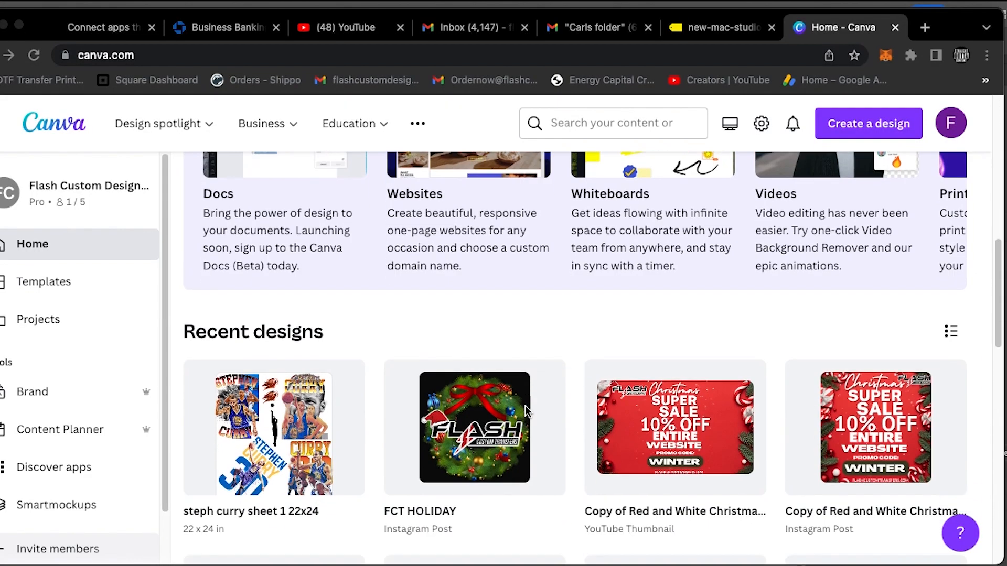
pyautogui.scroll(-2, 526, 411)
pyautogui.click(284, 330)
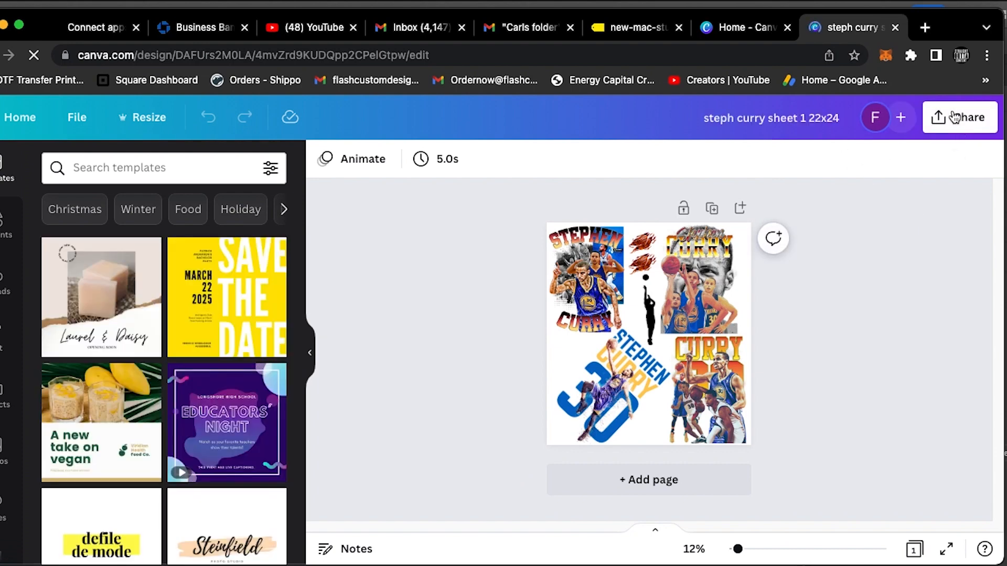
# Open the design's download options and set the PNG to a transparent background at size 3.125, 6,600 × 7,200 px
pyautogui.click(945, 117)
pyautogui.scroll(-3, 839, 346)
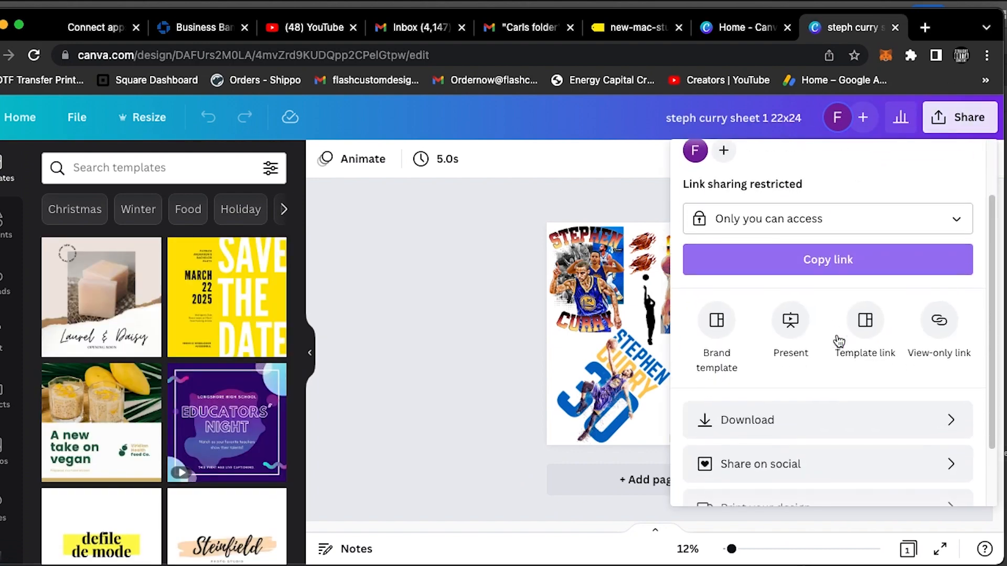
pyautogui.click(797, 413)
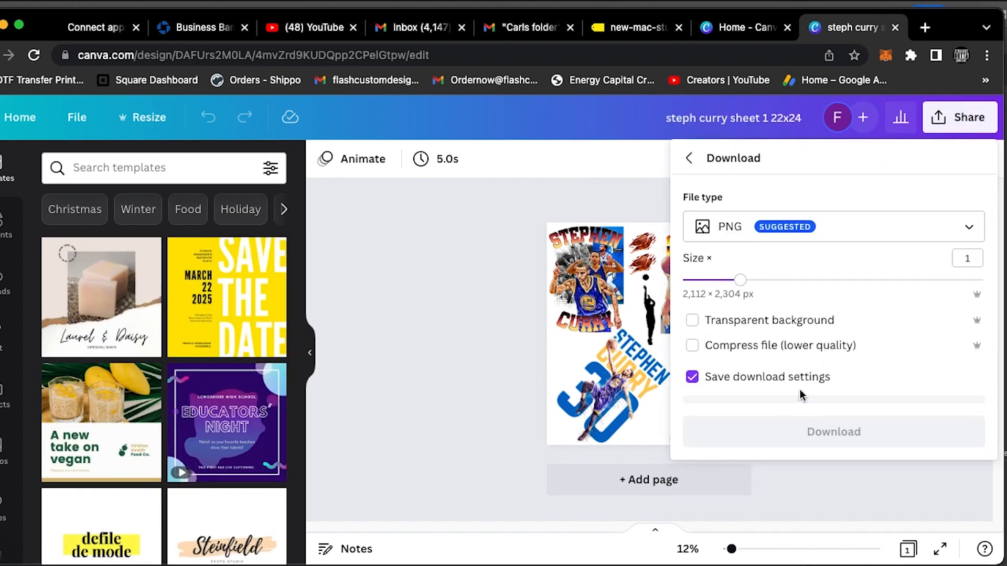
pyautogui.click(747, 327)
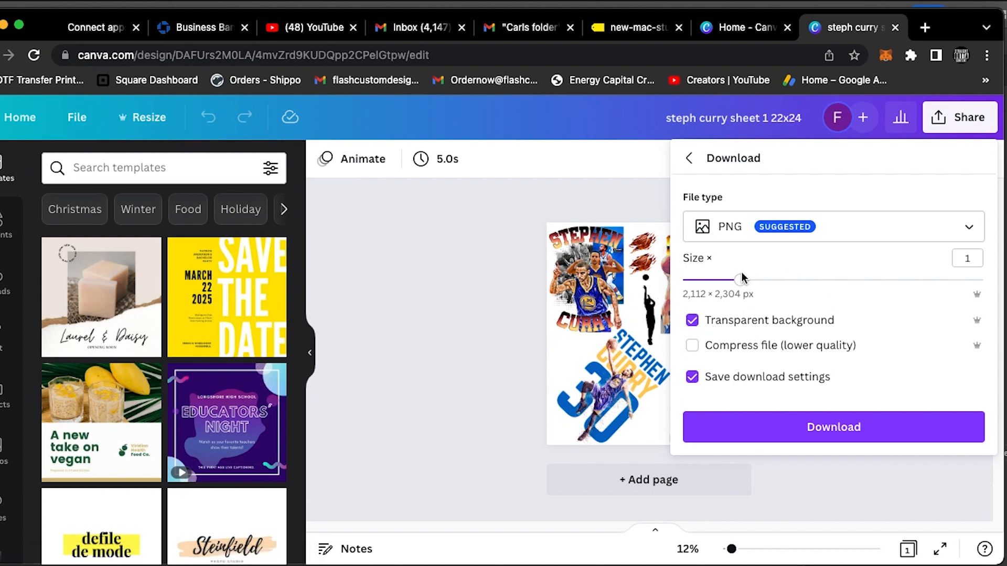
pyautogui.moveTo(739, 280); pyautogui.dragTo(971, 280)
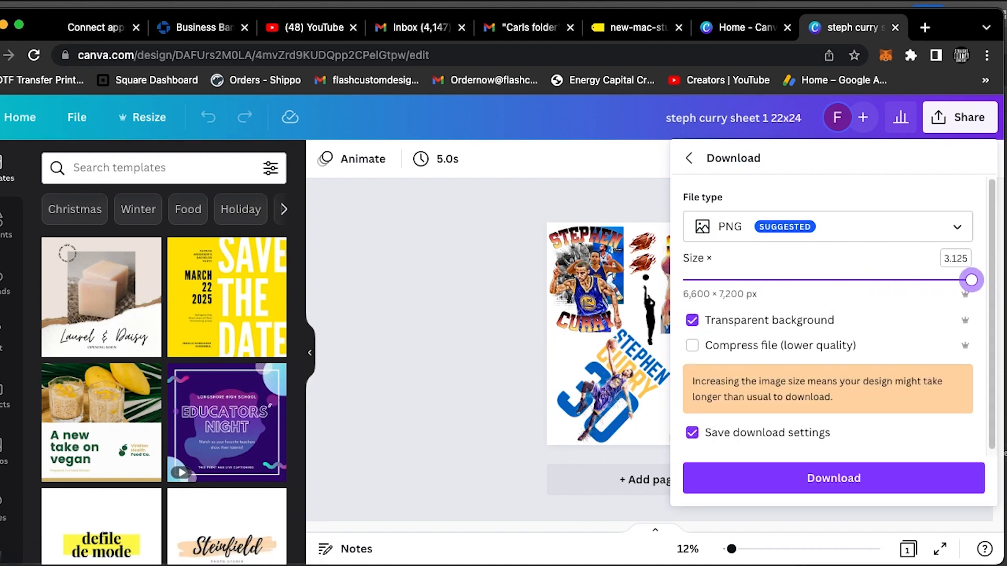
# Change the file type to SVG with a transparent background and download the design
pyautogui.click(855, 237)
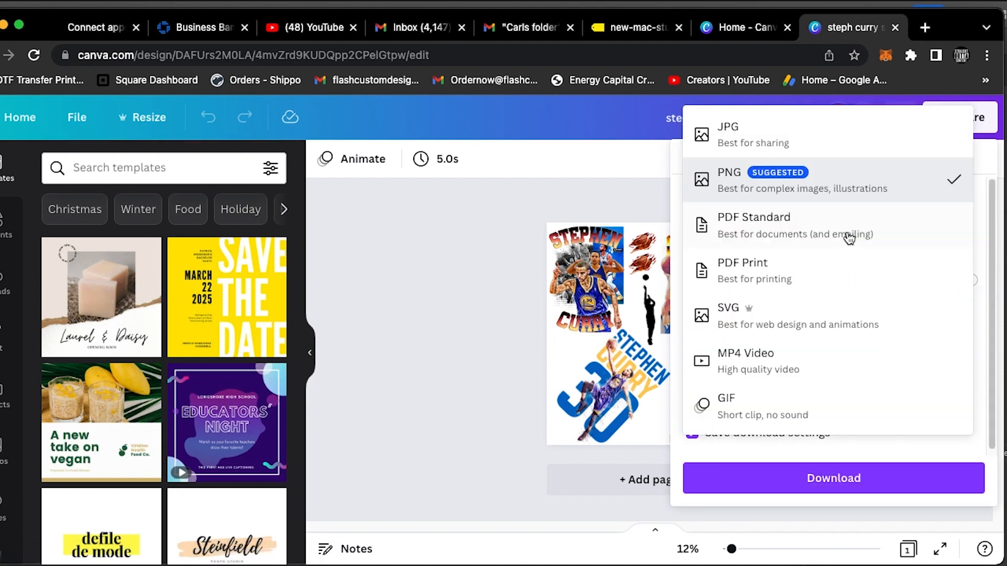
pyautogui.click(816, 315)
pyautogui.click(795, 265)
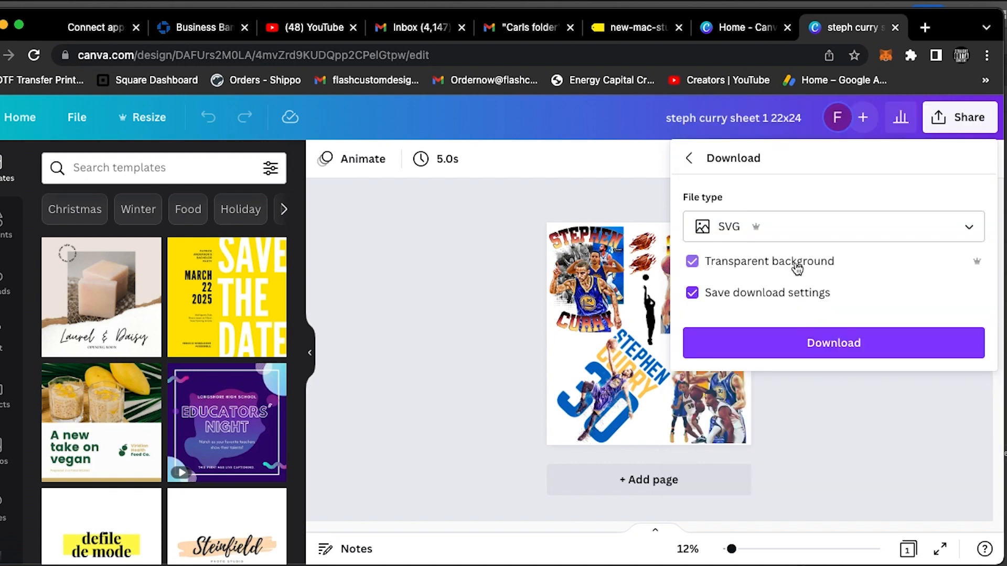
pyautogui.click(818, 350)
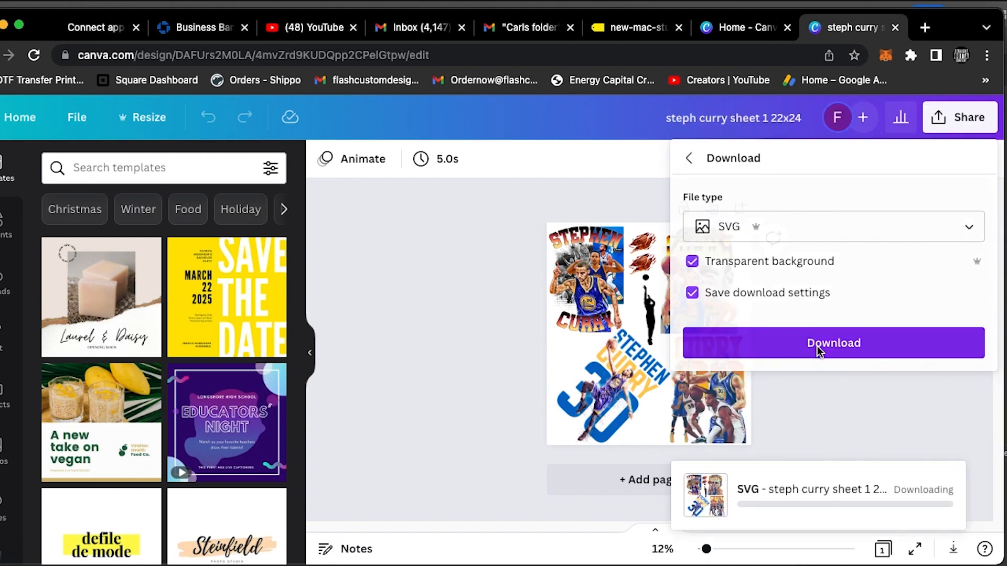
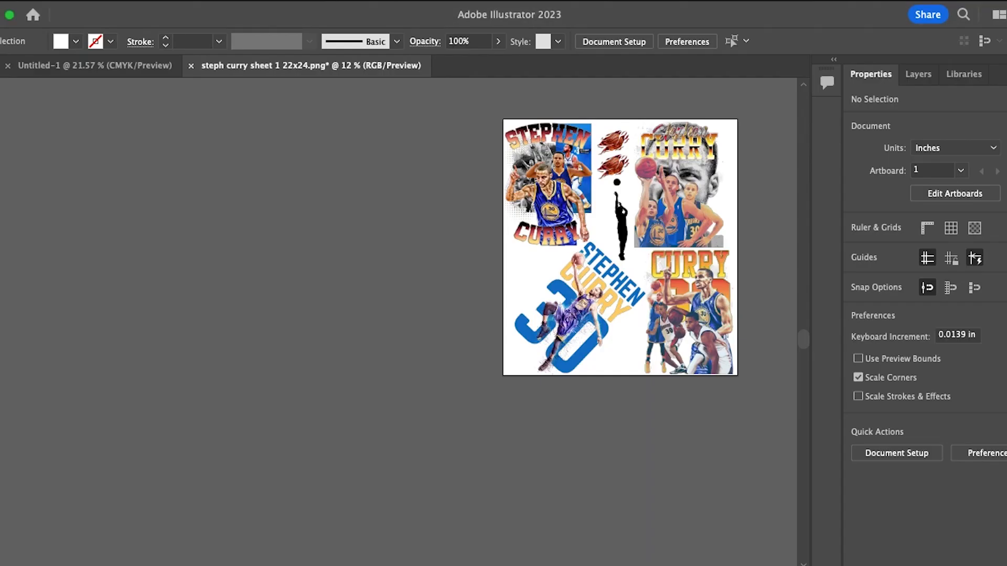
# Open "steph curry sheet 1 22x24.svg" from the Downloads folder
pyautogui.click(71, 1)
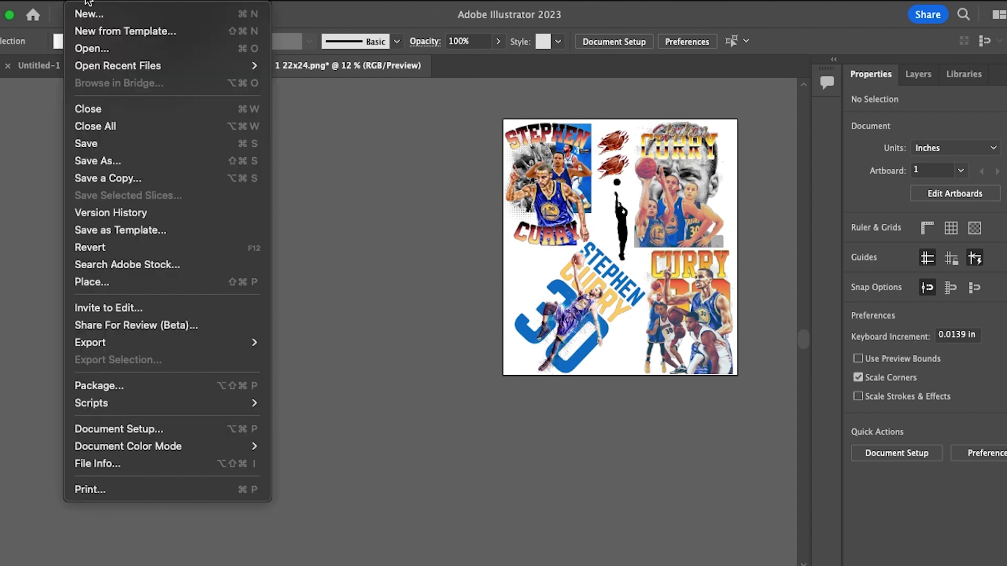
pyautogui.click(95, 45)
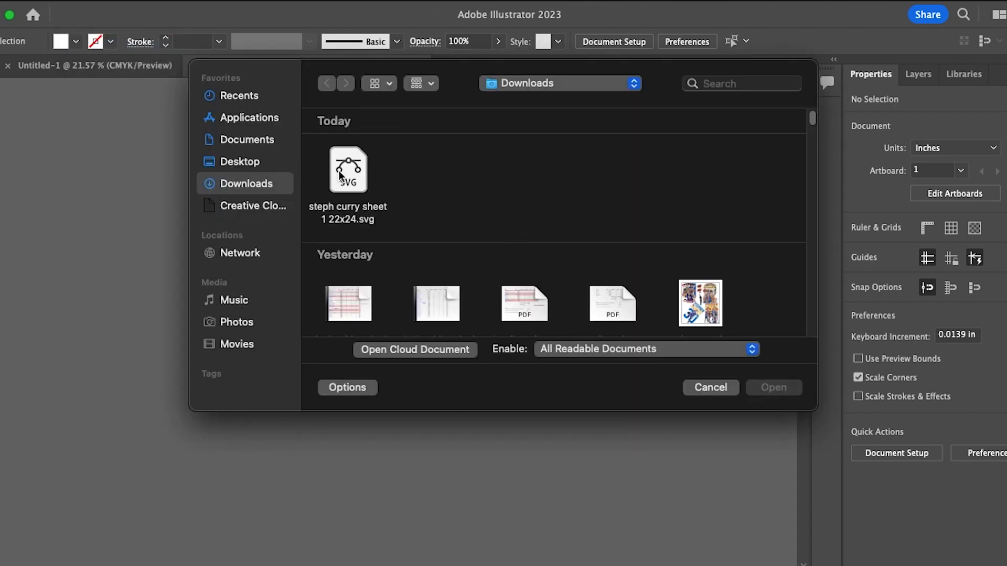
pyautogui.click(351, 177)
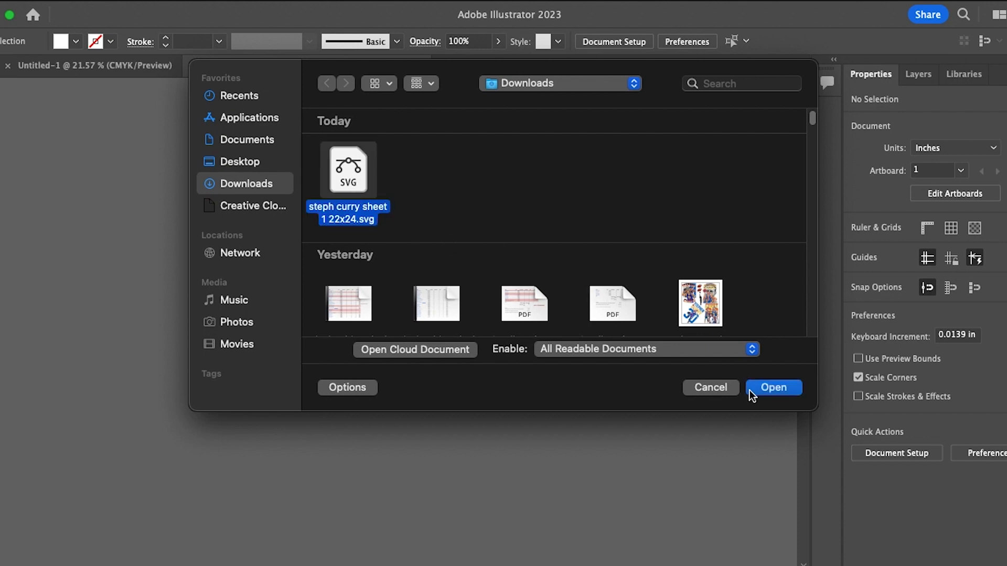
pyautogui.click(769, 390)
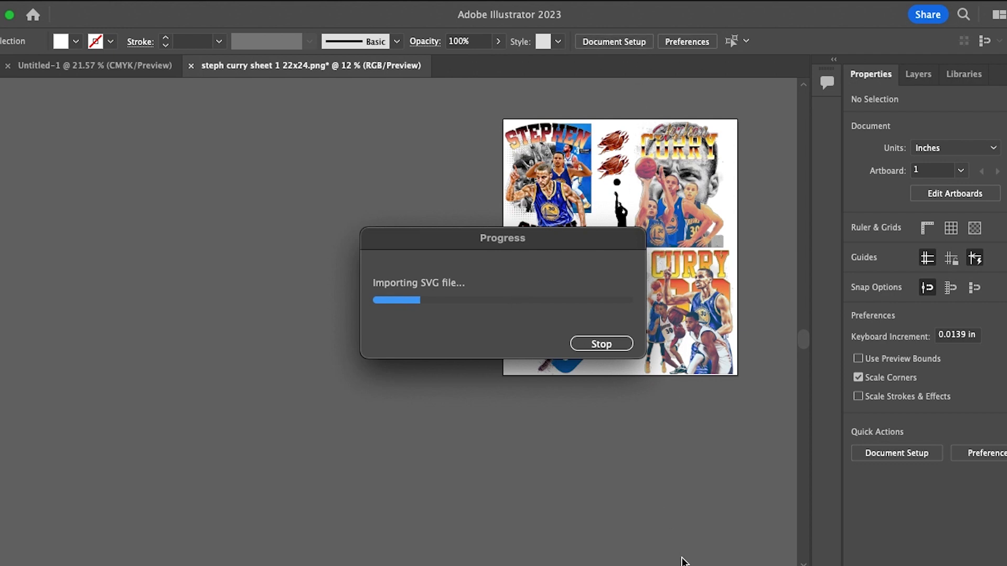
# Switch to Canva, dismiss the download notice, and pick out the large portrait graphic and the lower flaming basketball on the sheet
pyautogui.click(727, 553)
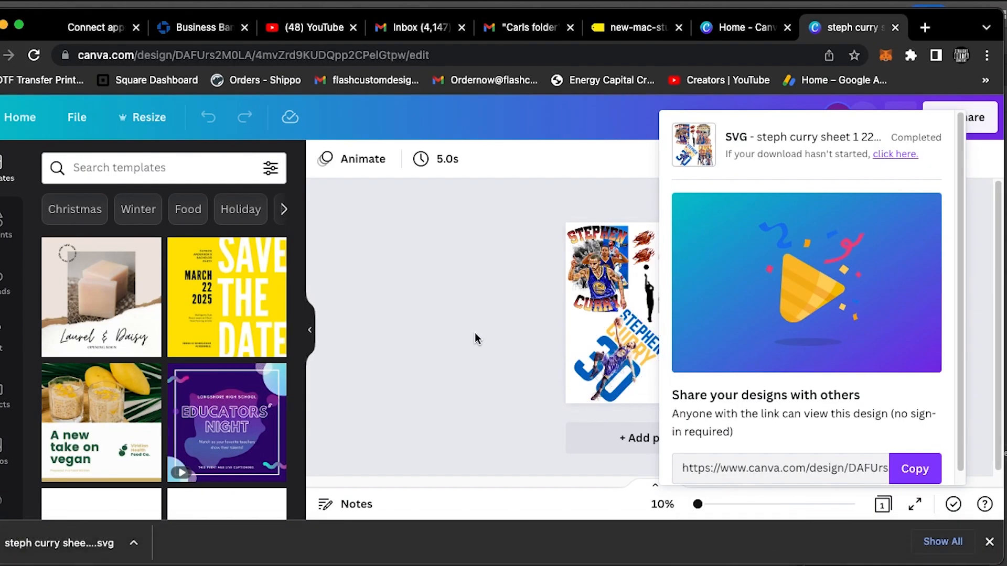
pyautogui.click(473, 333)
pyautogui.click(691, 291)
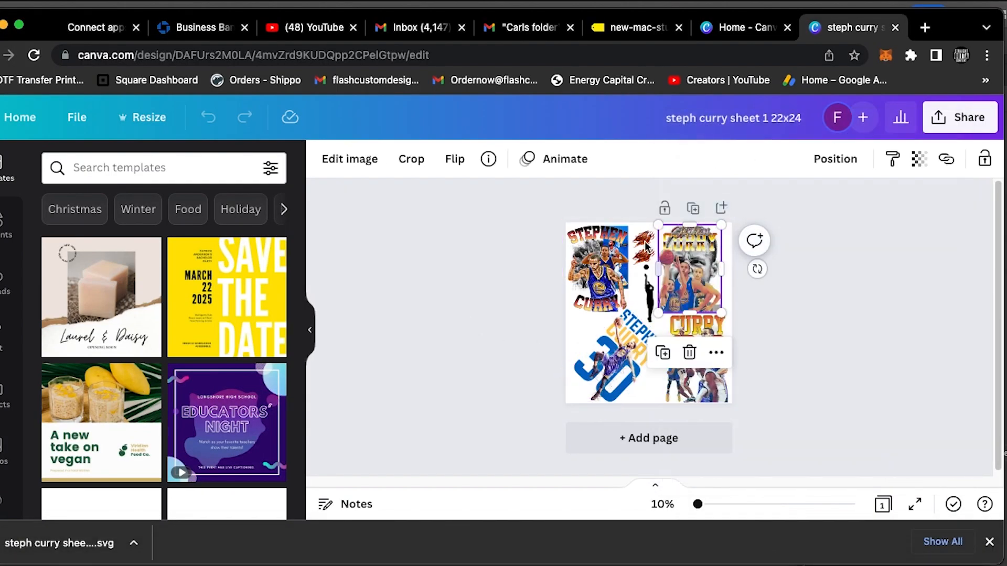
pyautogui.moveTo(643, 256); pyautogui.dragTo(644, 259)
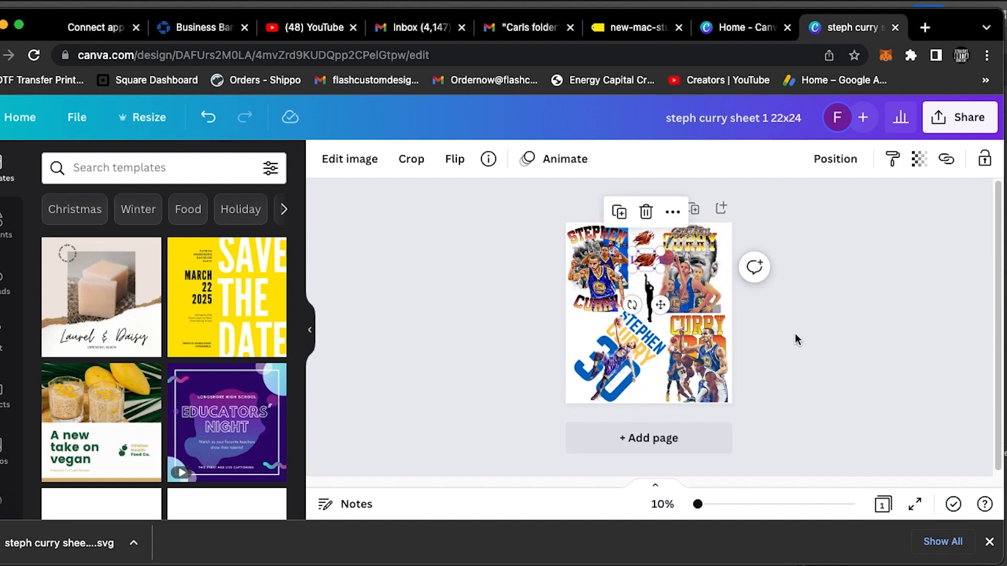
pyautogui.click(755, 328)
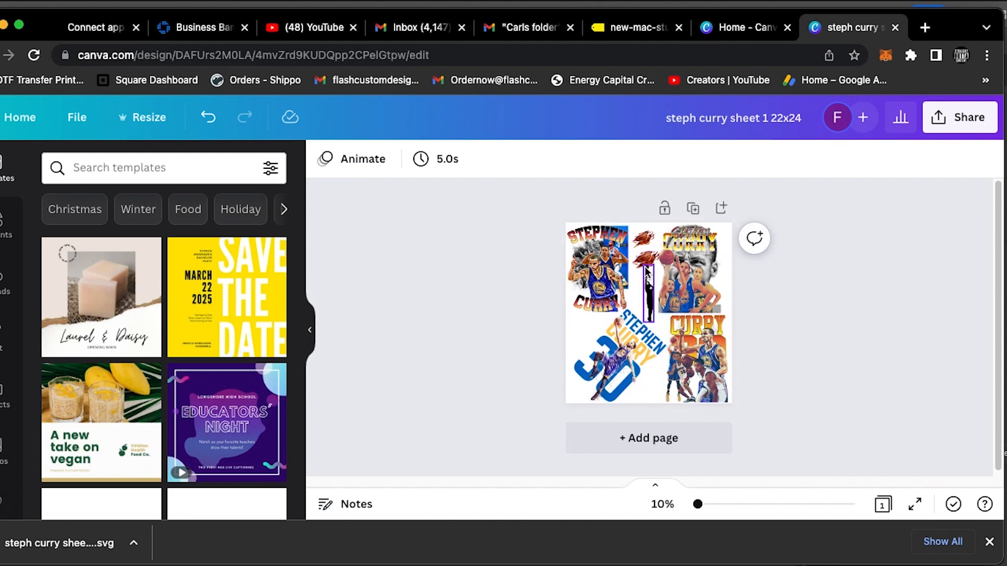
# Examine the graphics and the gaps between them across the Canva sheet at 29% and 25% zoom
pyautogui.moveTo(698, 507); pyautogui.dragTo(742, 513)
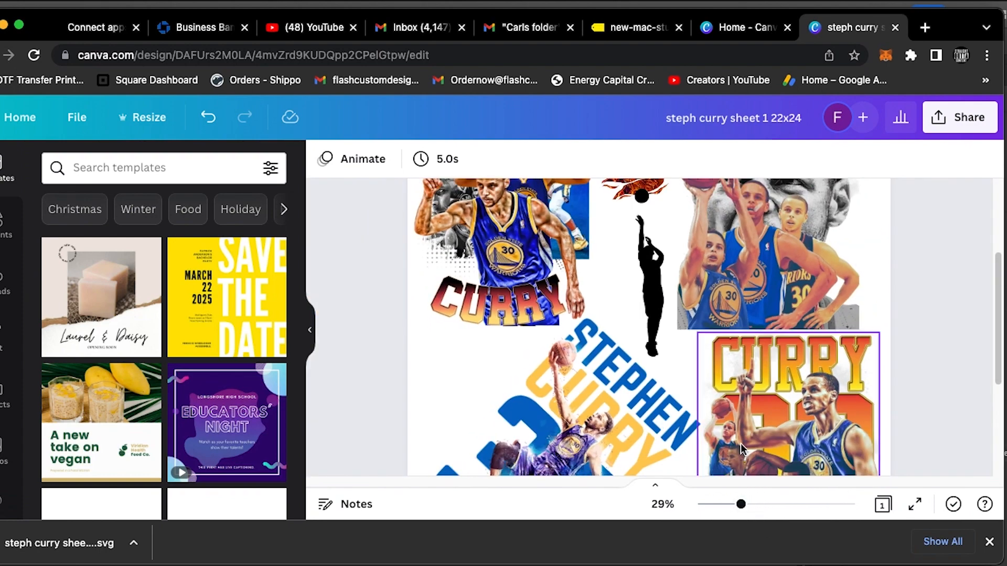
pyautogui.scroll(5, 701, 386)
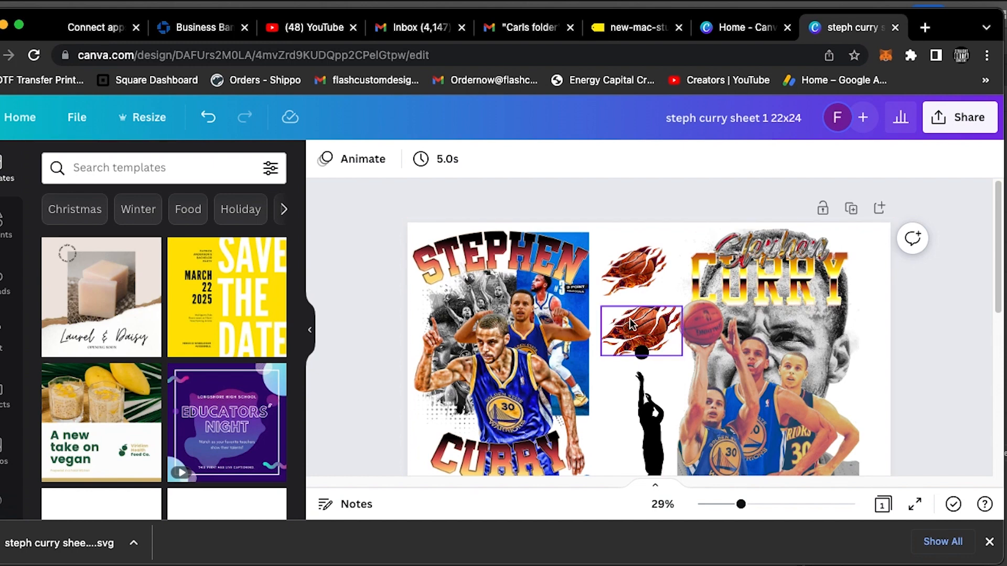
pyautogui.scroll(-5, 870, 384)
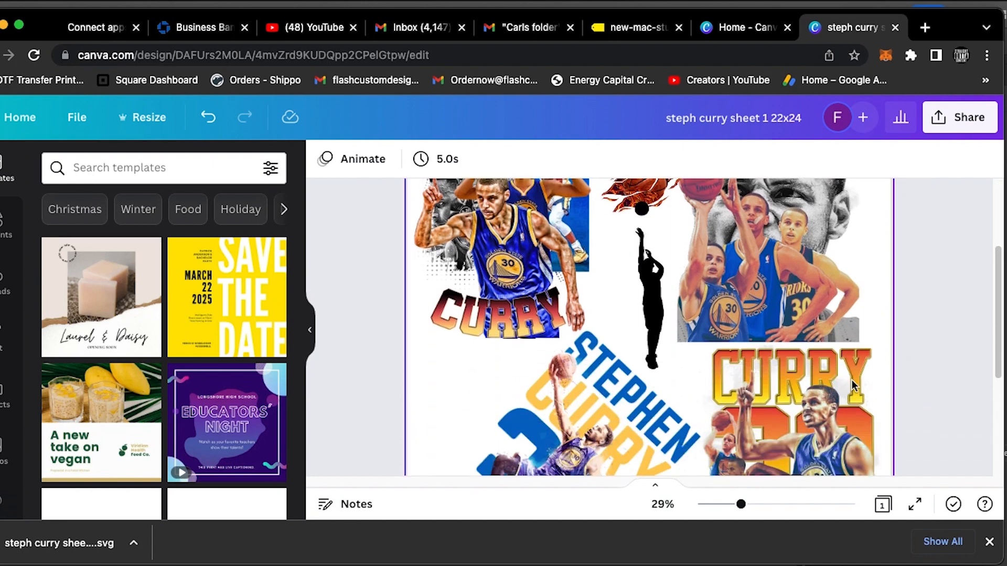
pyautogui.scroll(1, 852, 385)
pyautogui.scroll(3, 707, 370)
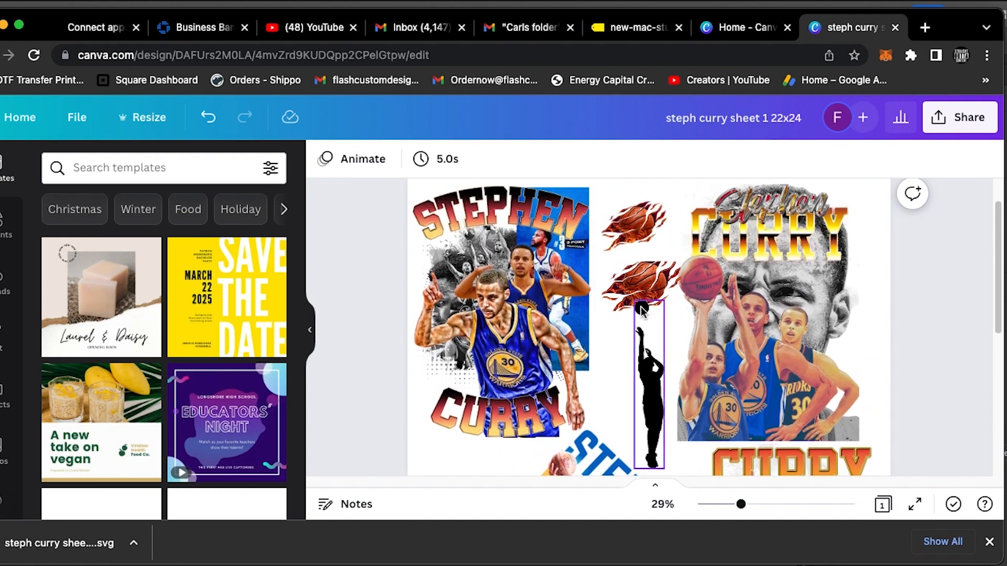
pyautogui.moveTo(741, 504)
pyautogui.mouseDown()
pyautogui.moveTo(788, 504)
pyautogui.moveTo(734, 505)
pyautogui.mouseUp()
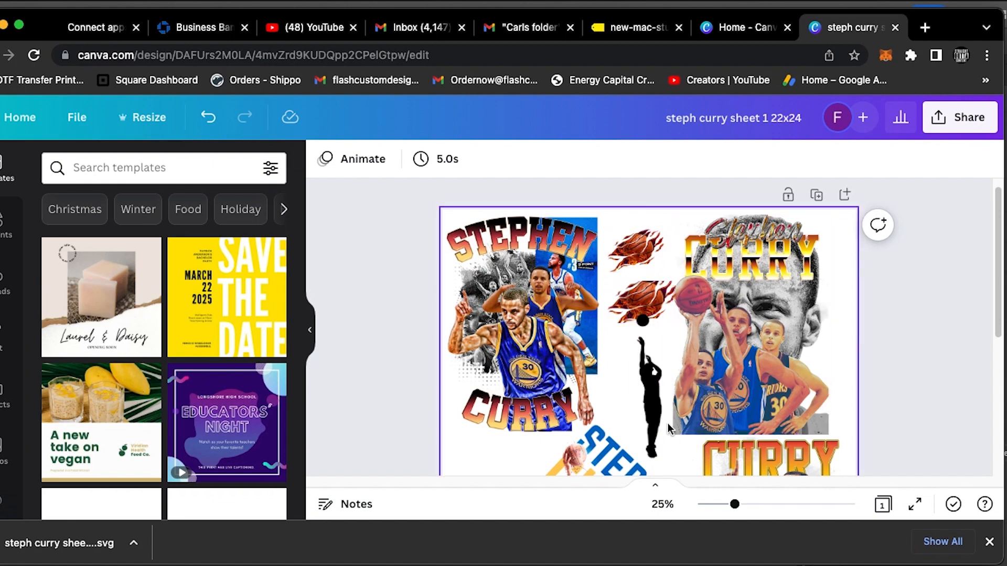
pyautogui.scroll(-3, 705, 462)
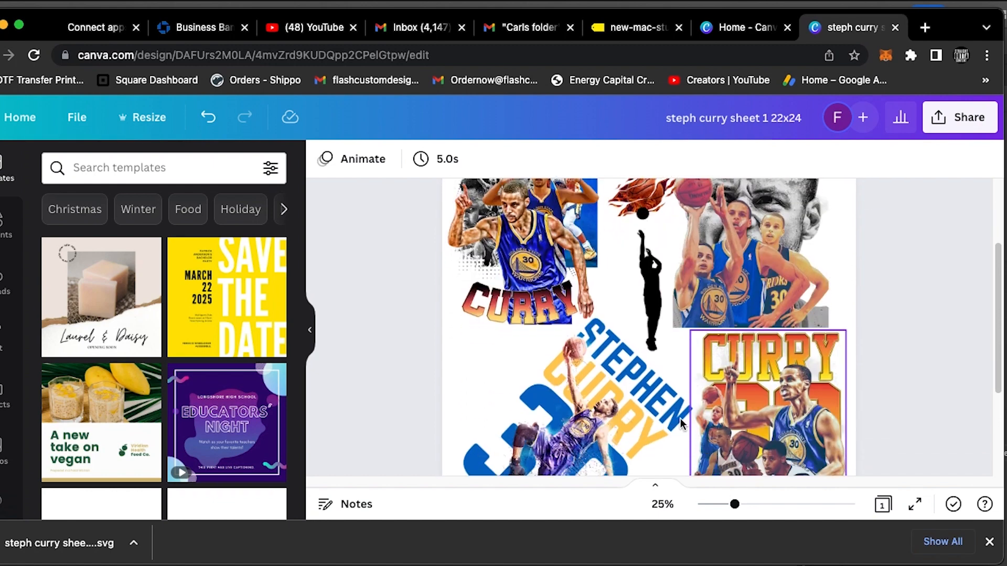
pyautogui.scroll(1, 689, 335)
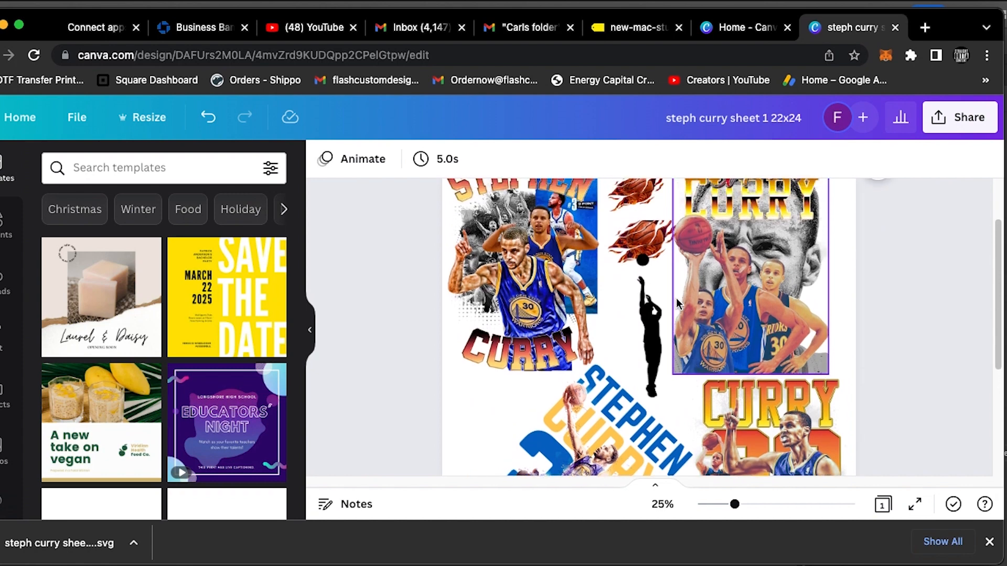
pyautogui.click(650, 231)
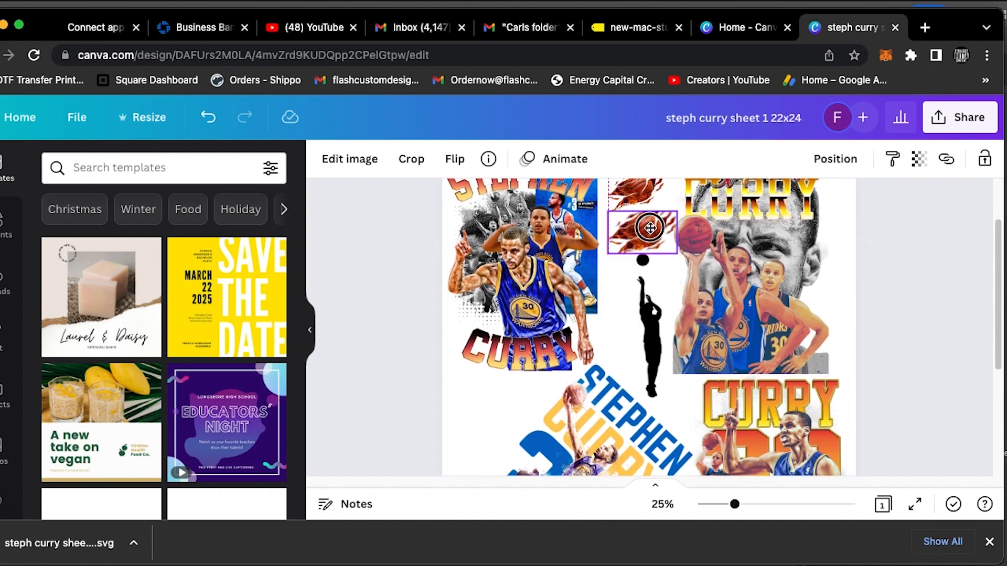
pyautogui.click(899, 364)
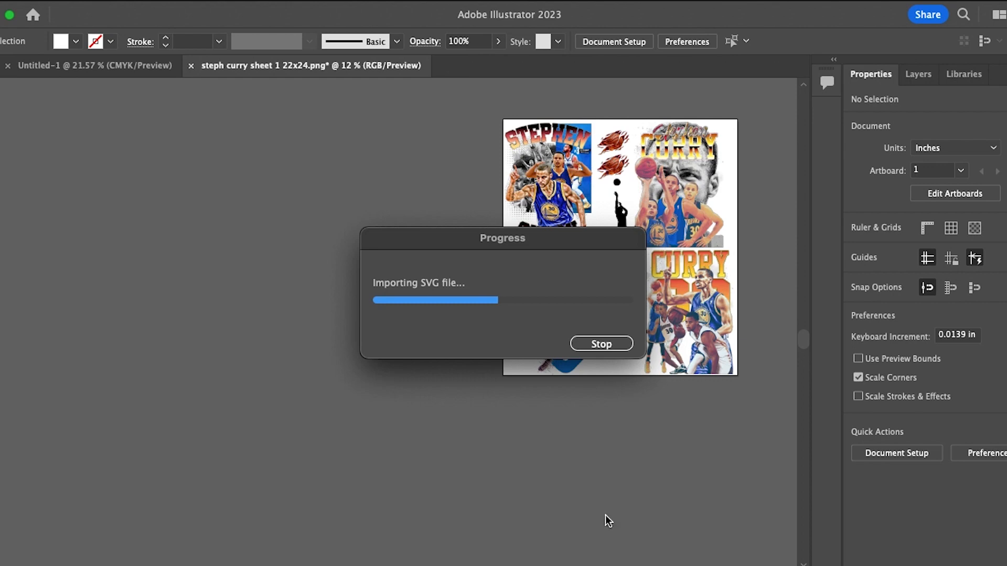
# Return to Canva while the SVG imports and examine the lower flaming basketball, the silhouette and the surrounding graphics
pyautogui.click(710, 553)
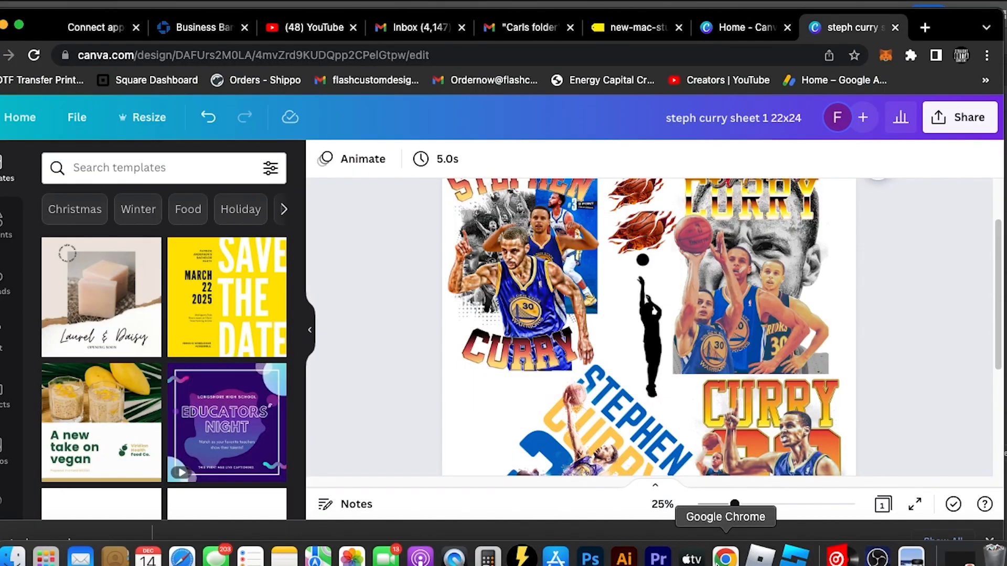
pyautogui.moveTo(650, 234)
pyautogui.mouseDown()
pyautogui.moveTo(652, 242)
pyautogui.moveTo(651, 233)
pyautogui.mouseUp()
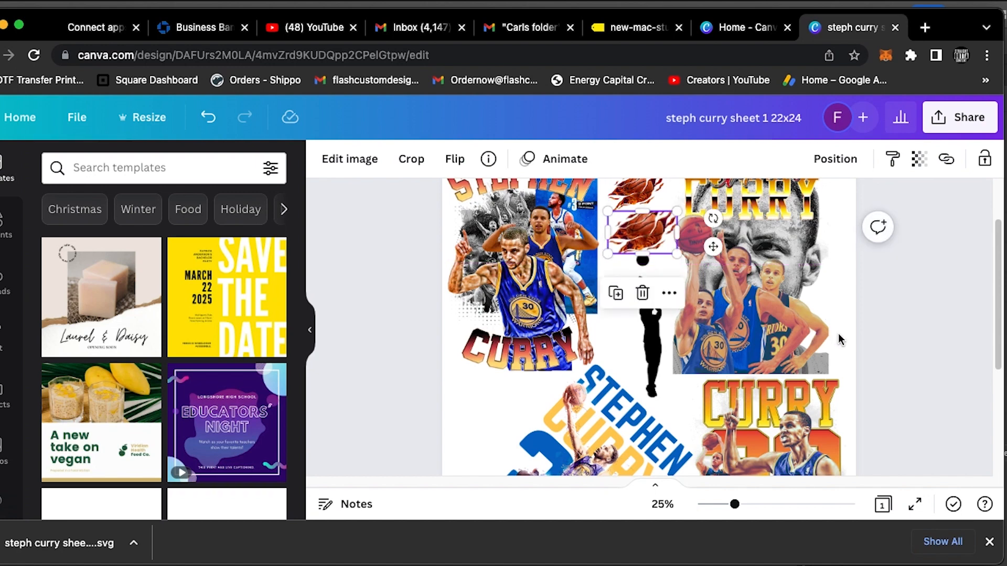
pyautogui.click(880, 364)
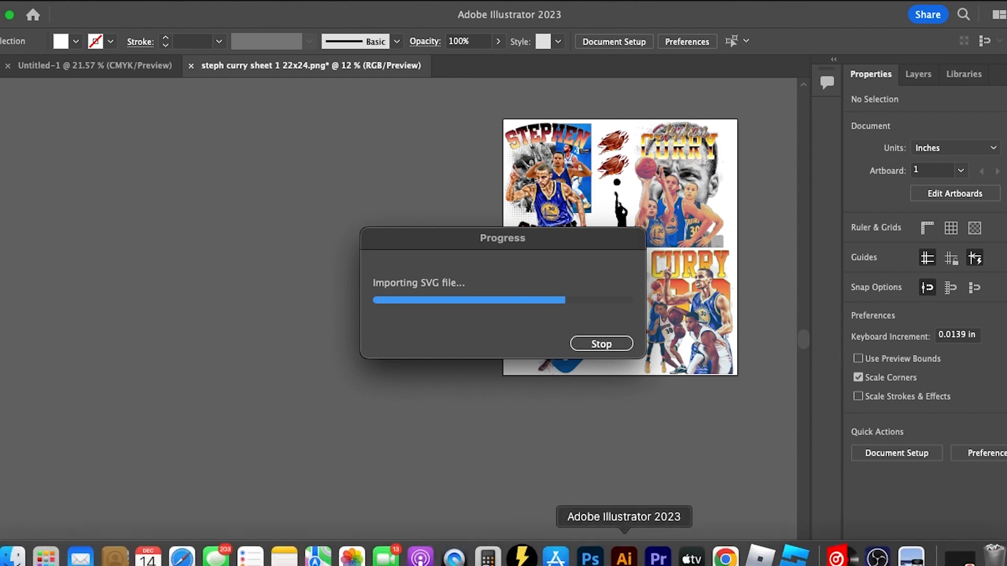
pyautogui.click(725, 550)
pyautogui.scroll(2, 378, 337)
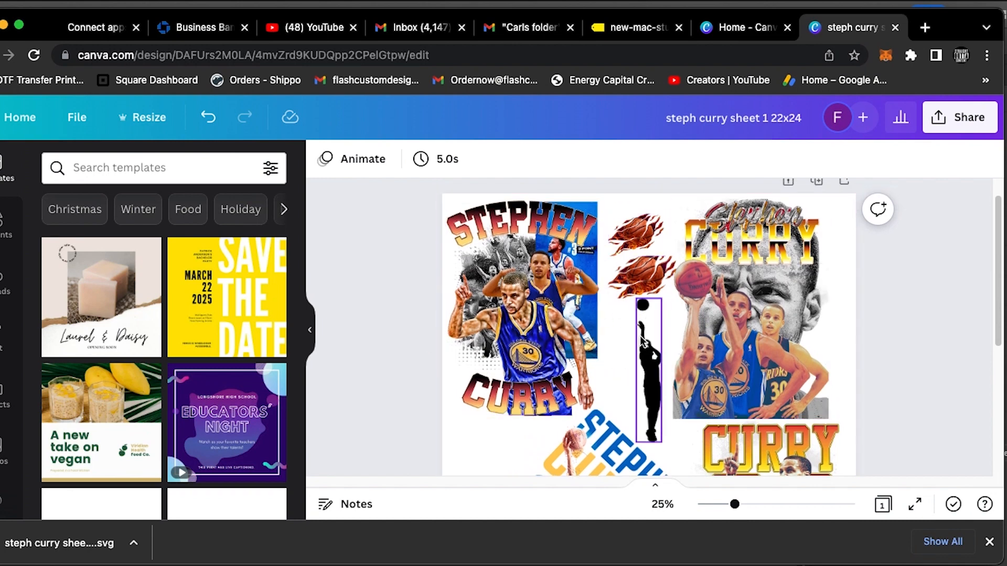
pyautogui.scroll(-1, 632, 338)
pyautogui.scroll(-1, 629, 334)
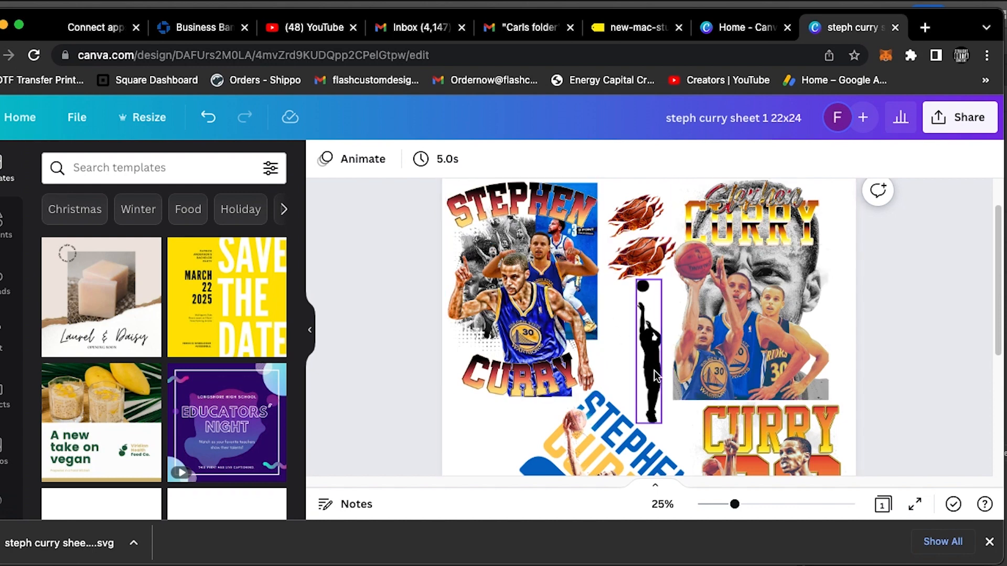
pyautogui.scroll(-3, 706, 365)
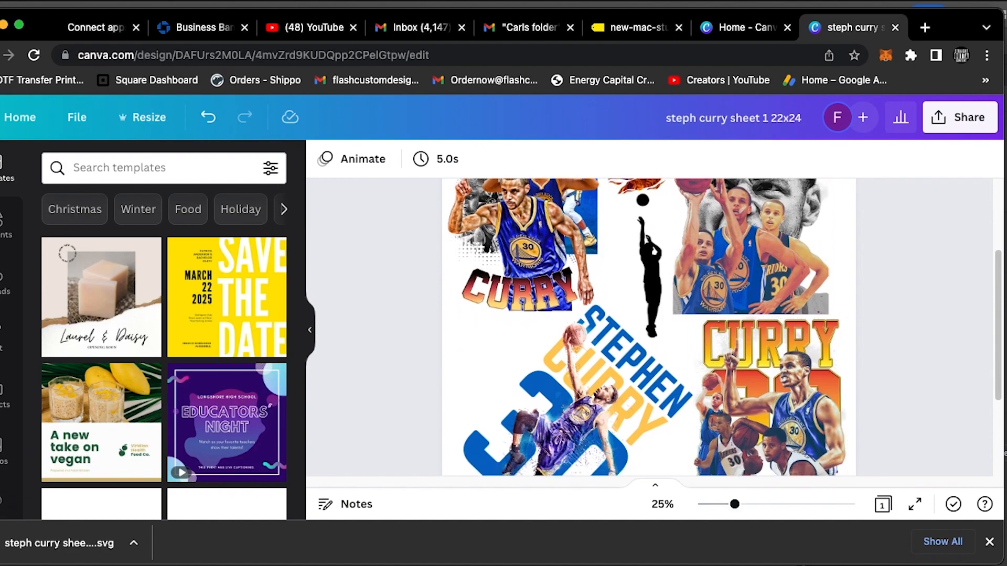
# Switch to Illustrator, accept the import notice, and inspect the opened SVG sheet at 20% zoom
pyautogui.click(624, 557)
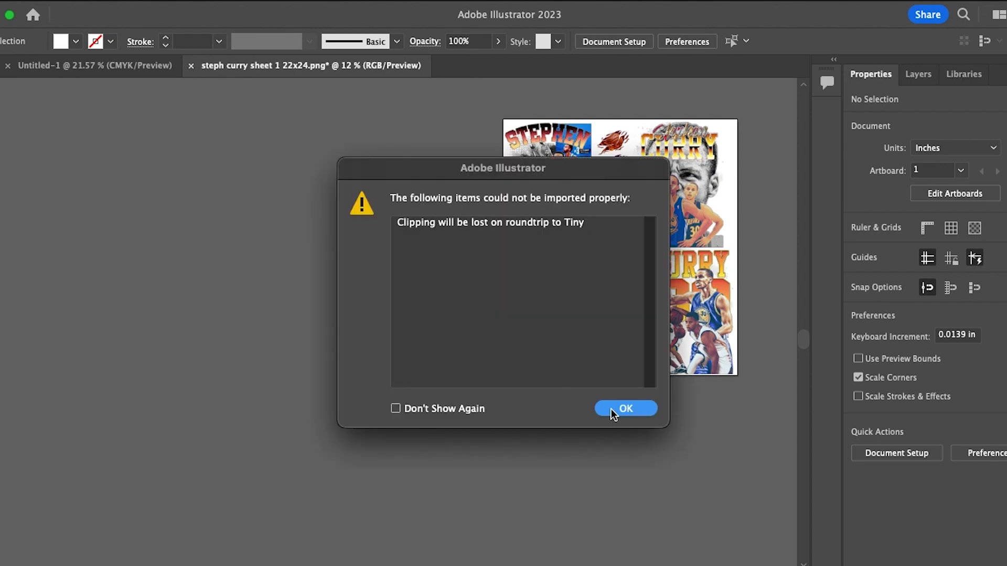
pyautogui.click(611, 409)
pyautogui.click(606, 475)
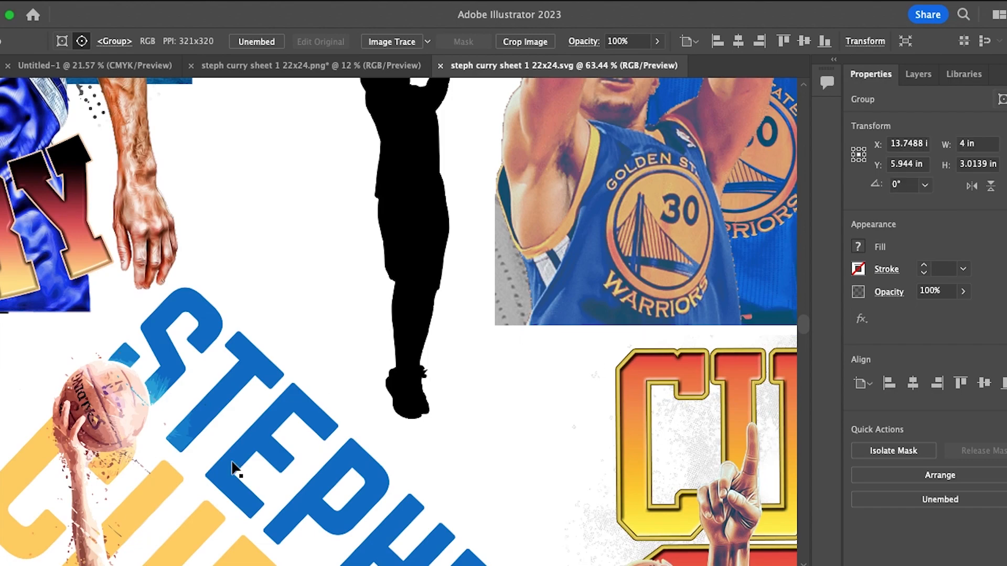
pyautogui.scroll(-5, 232, 467)
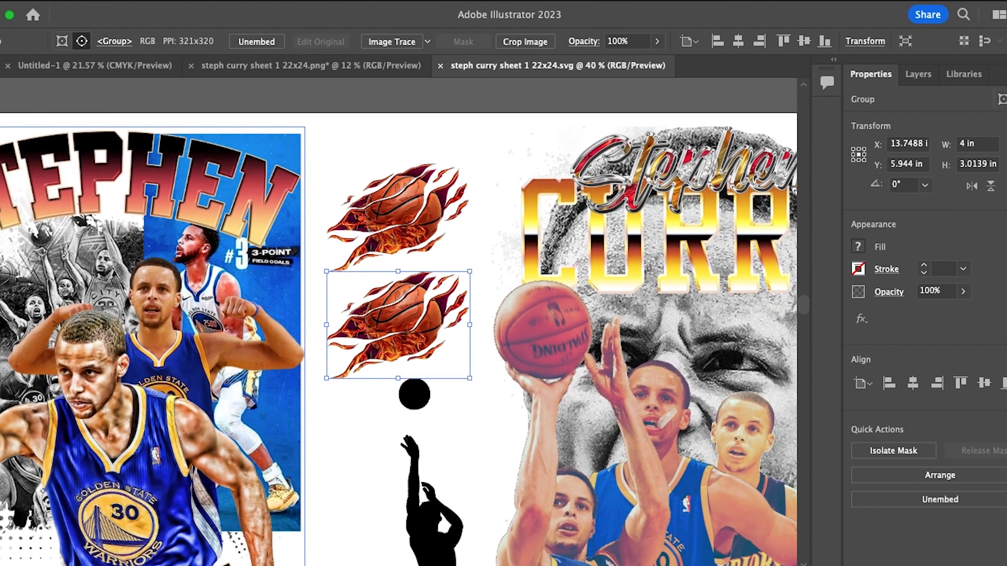
pyautogui.press('super+minus')
pyautogui.press('super+minus')
pyautogui.scroll(-8, 111, 450)
pyautogui.scroll(1, 110, 450)
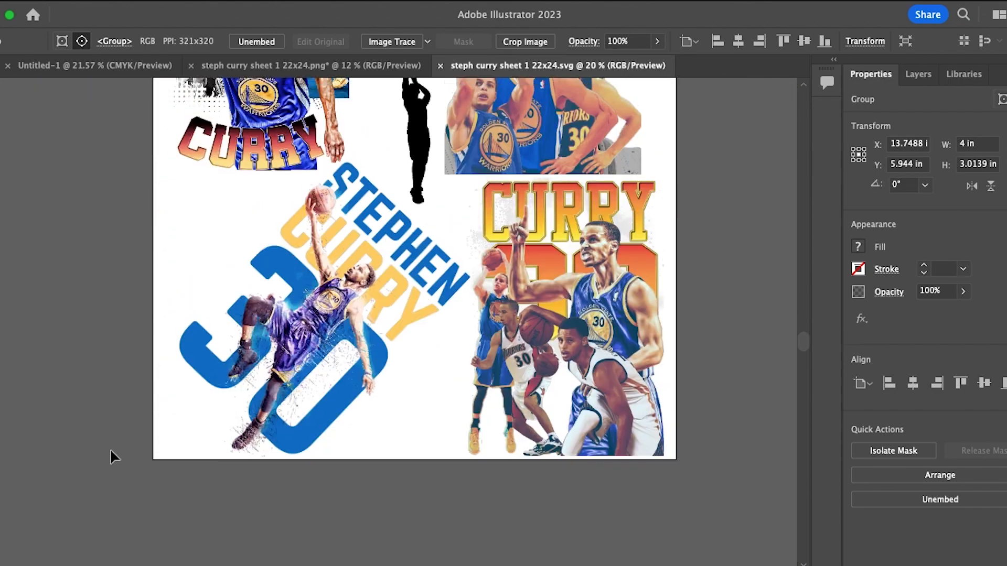
pyautogui.scroll(3, 112, 452)
# Move the whole sheet image off the artboard in the PNG document and return to the SVG document
pyautogui.click(332, 64)
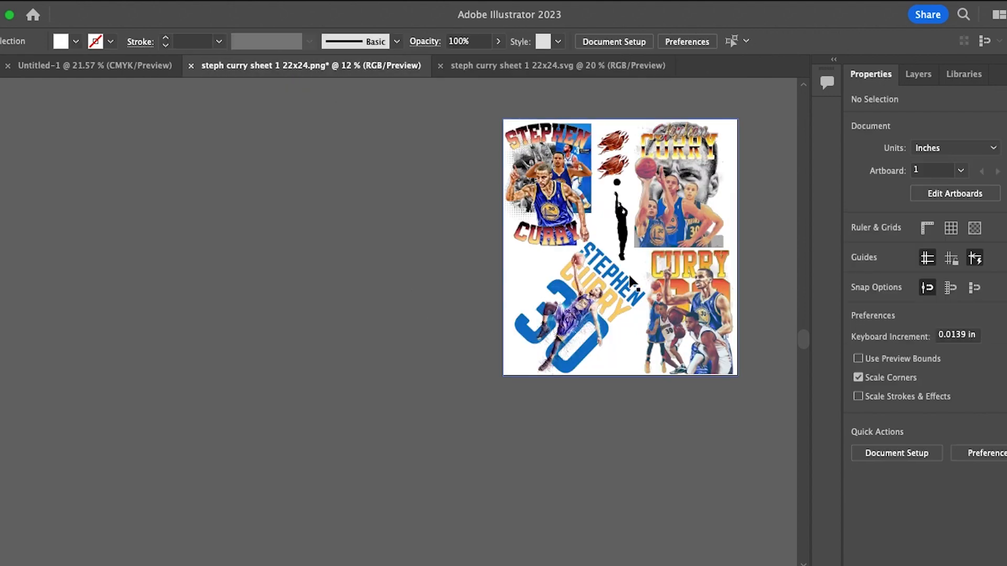
pyautogui.moveTo(631, 282); pyautogui.dragTo(347, 322)
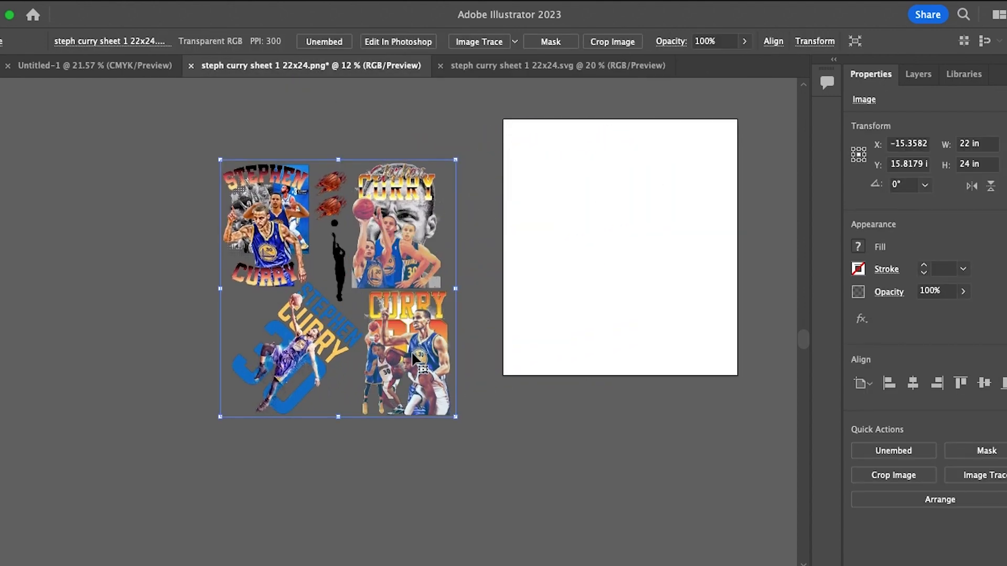
pyautogui.click(524, 66)
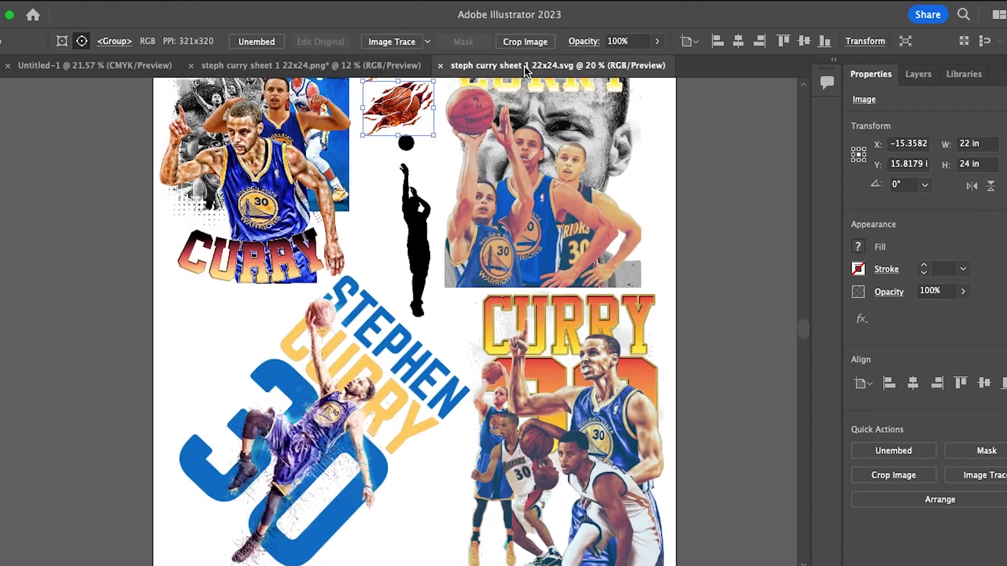
# Move the slanted "Stephen Curry 30" graphic slightly to the left on the SVG sheet and deselect it
pyautogui.moveTo(367, 390)
pyautogui.mouseDown()
pyautogui.moveTo(341, 404)
pyautogui.moveTo(362, 389)
pyautogui.mouseUp()
pyautogui.click(95, 371)
pyautogui.scroll(-3, 96, 372)
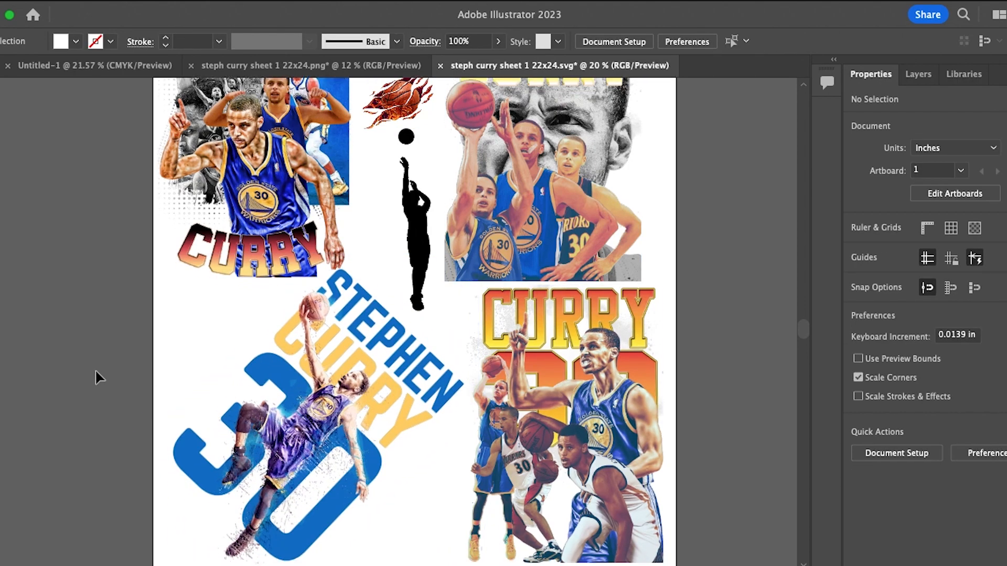
# Rotate the "Stephen Curry 30" graphic about 47° on the SVG sheet so its lettering stands upright
pyautogui.click(451, 298)
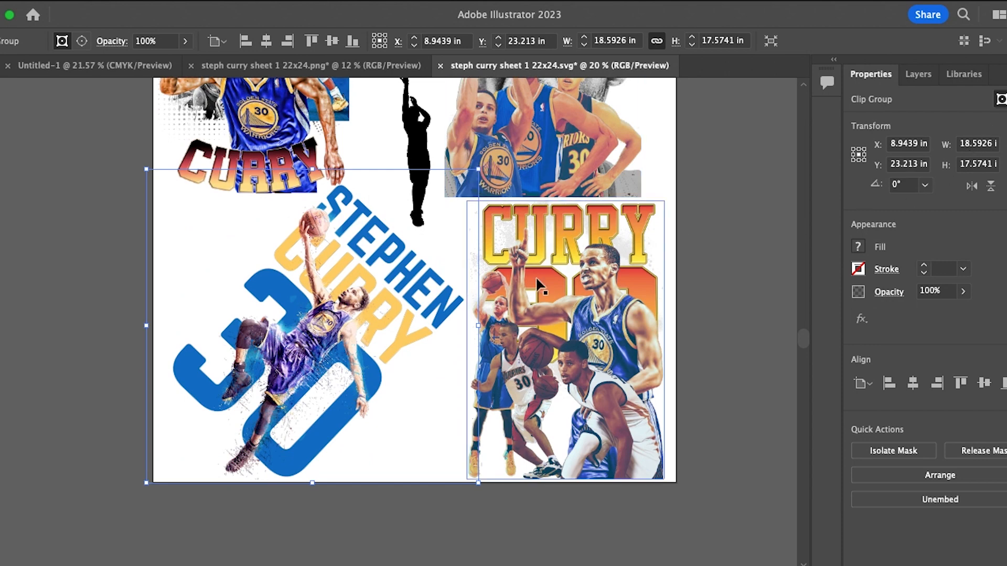
pyautogui.click(688, 315)
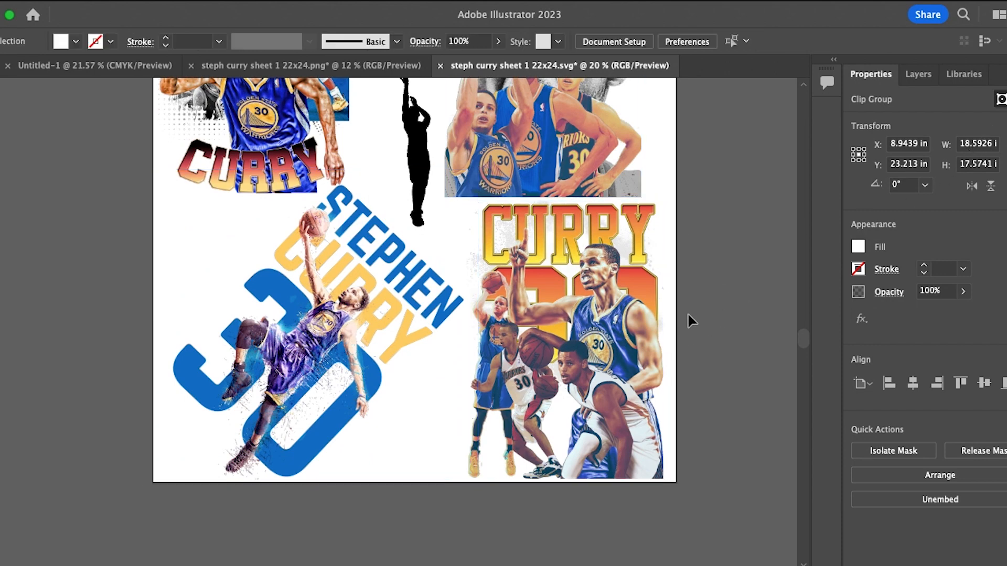
pyautogui.click(420, 313)
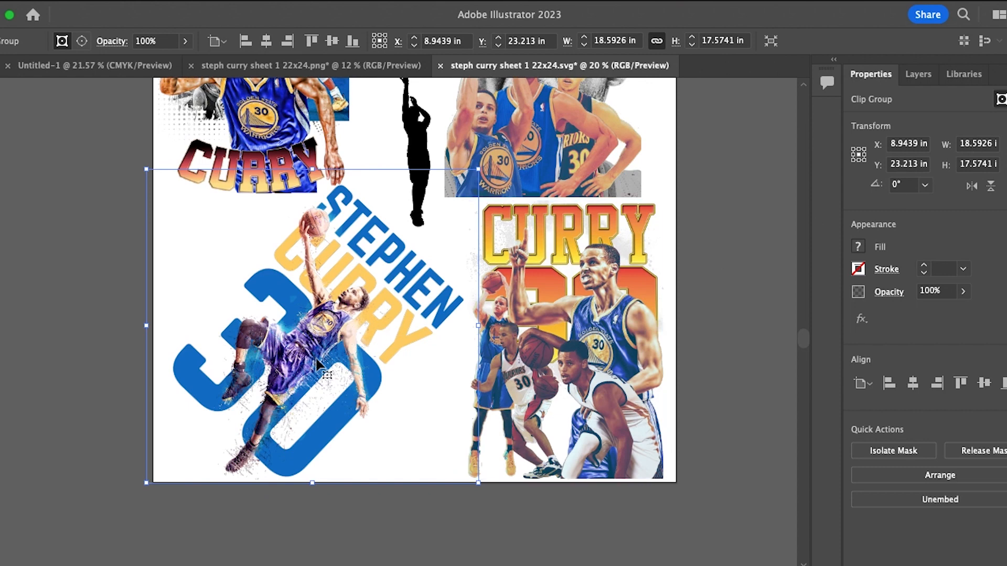
pyautogui.moveTo(153, 489); pyautogui.dragTo(320, 481)
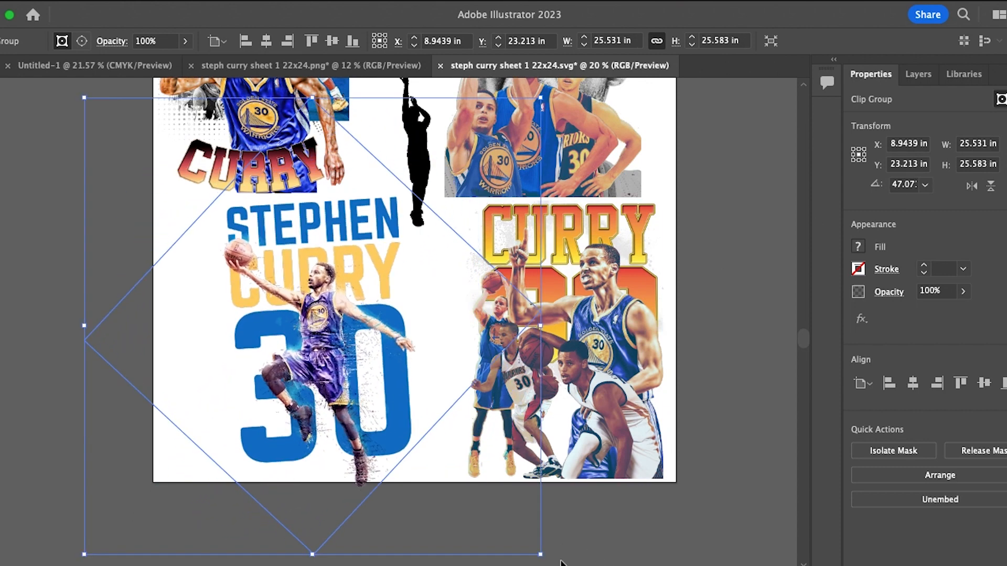
# Rotate the "Stephen Curry 30" graphic to about 44.7° and set its width to 20 in with proportions linked
pyautogui.moveTo(549, 560)
pyautogui.mouseDown()
pyautogui.moveTo(540, 550)
pyautogui.moveTo(545, 560)
pyautogui.moveTo(562, 543)
pyautogui.mouseUp()
pyautogui.click(714, 470)
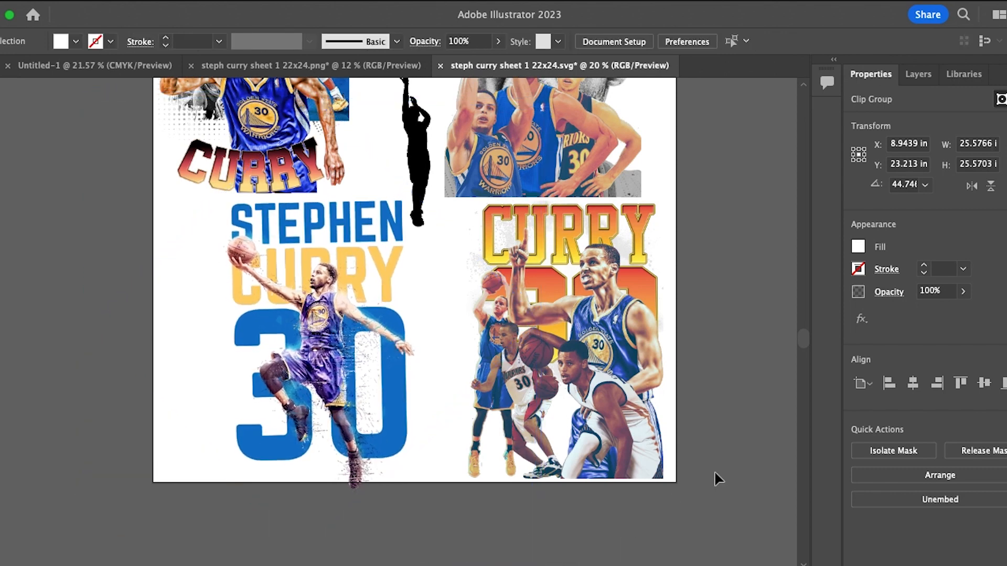
pyautogui.click(400, 388)
pyautogui.click(977, 145)
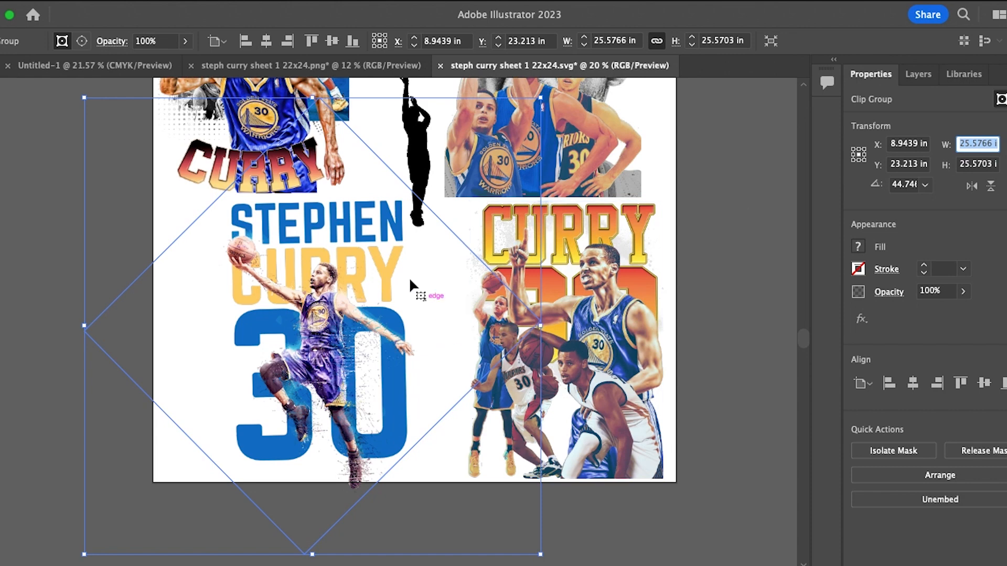
pyautogui.click(758, 379)
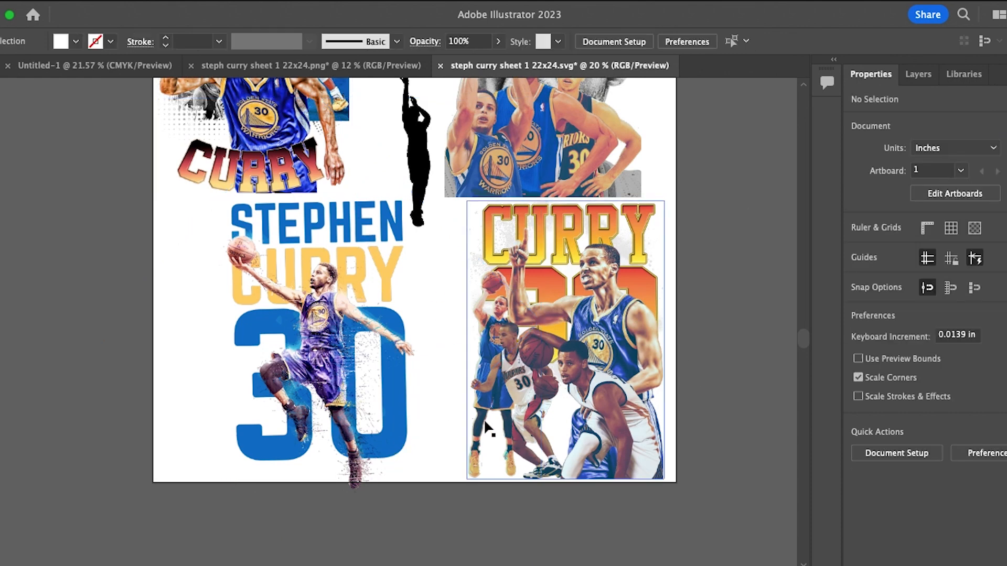
pyautogui.click(395, 403)
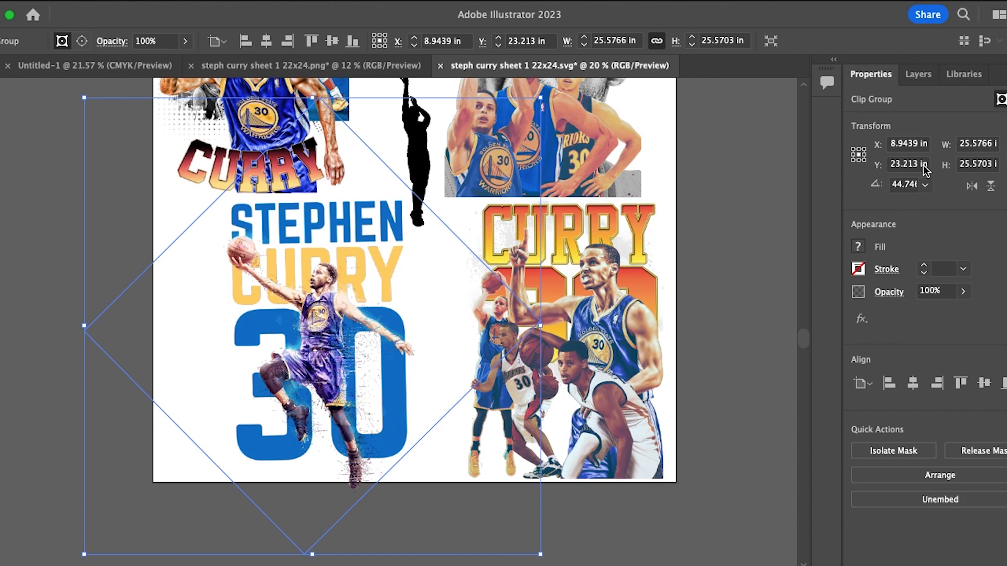
pyautogui.click(968, 143)
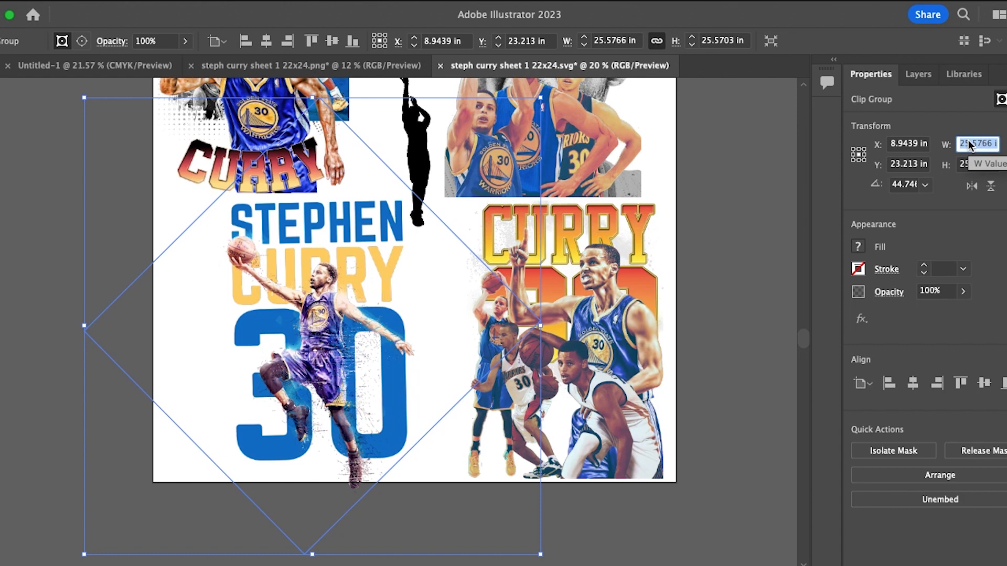
pyautogui.write('20')
pyautogui.press('Return')
pyautogui.click(752, 295)
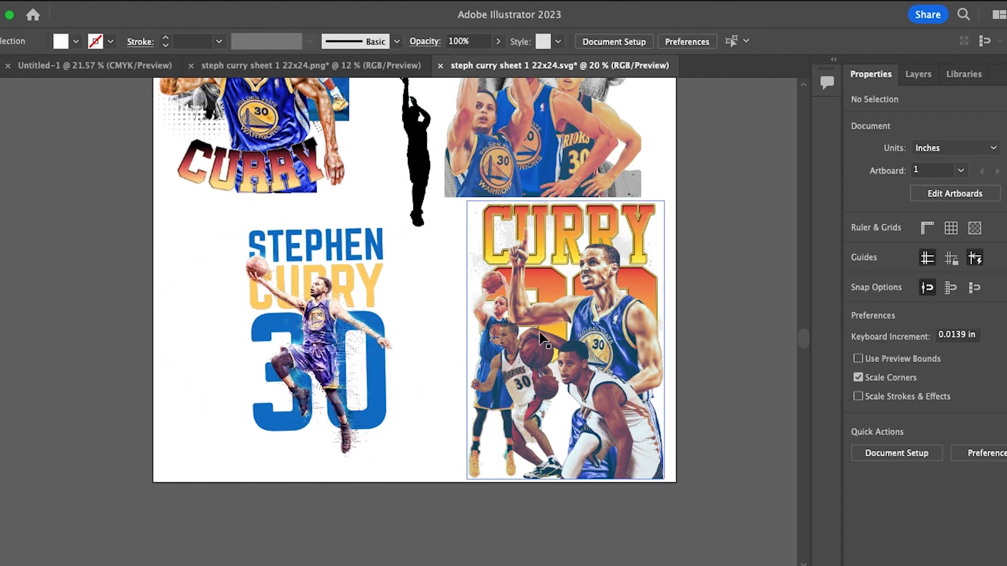
# Move the "Stephen Curry 30" graphic slightly left and set its width to 22 in
pyautogui.moveTo(350, 322); pyautogui.dragTo(320, 320)
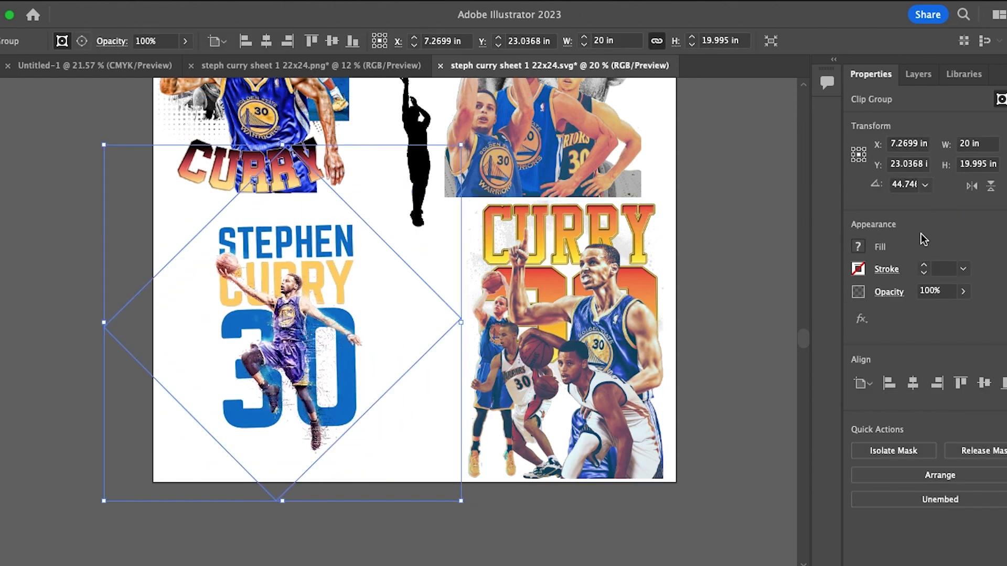
pyautogui.click(964, 143)
pyautogui.write('22')
pyautogui.press('Return')
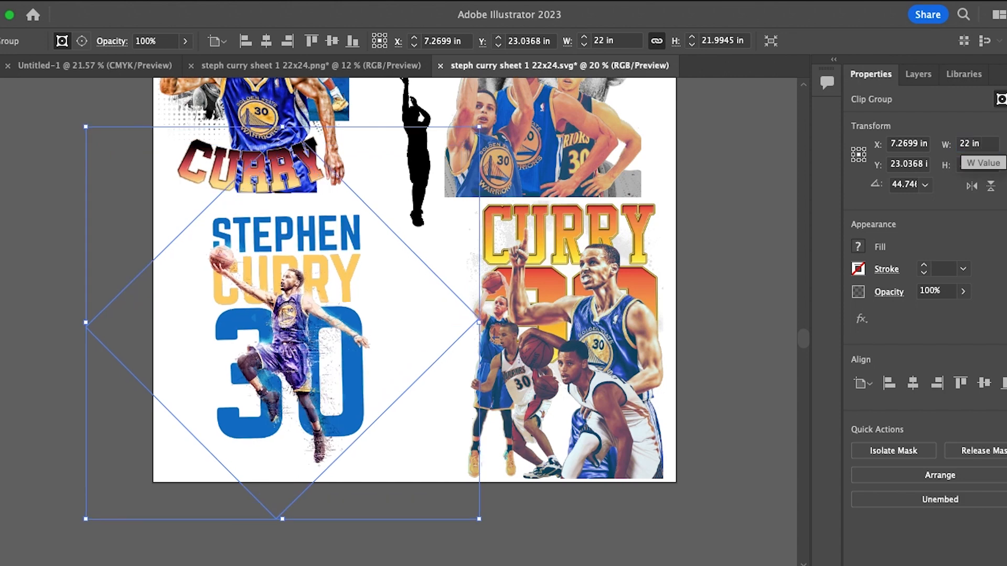
pyautogui.click(766, 291)
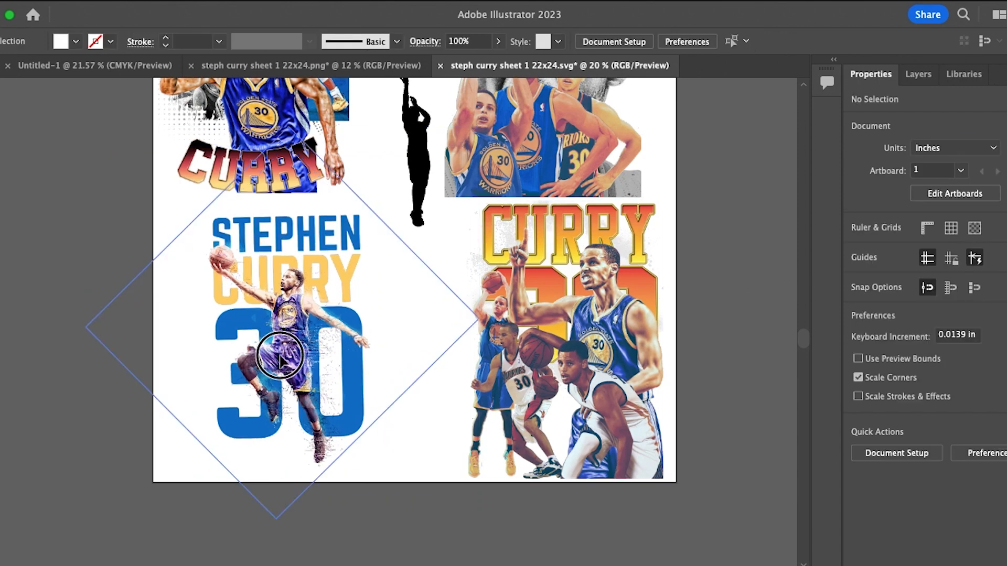
pyautogui.moveTo(276, 358); pyautogui.dragTo(275, 358)
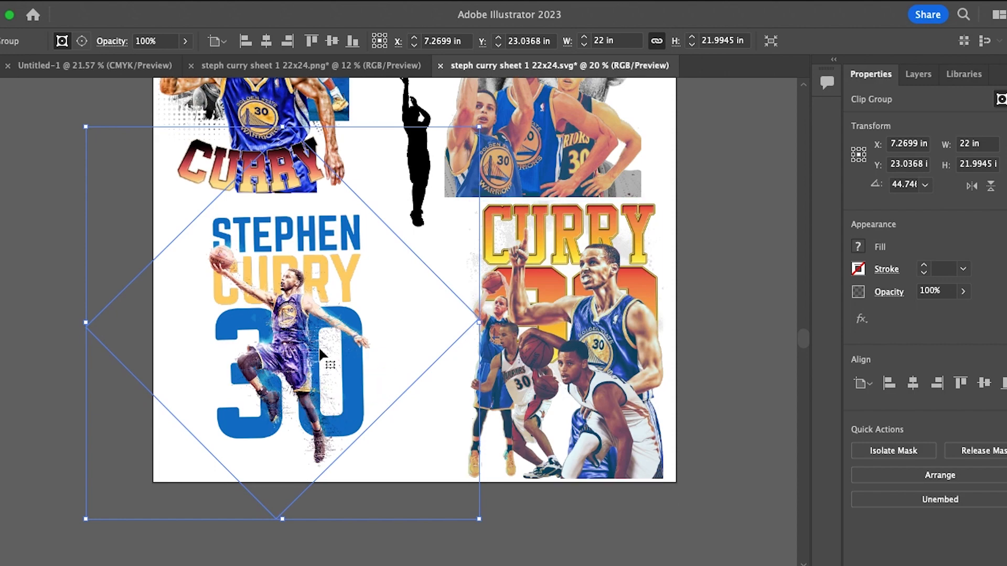
# Move both flaming basketballs above the artboard and the Stephen Curry face collage across its right edge
pyautogui.scroll(5, 611, 400)
pyautogui.moveTo(411, 242); pyautogui.dragTo(423, 143)
pyautogui.moveTo(400, 288); pyautogui.dragTo(538, 145)
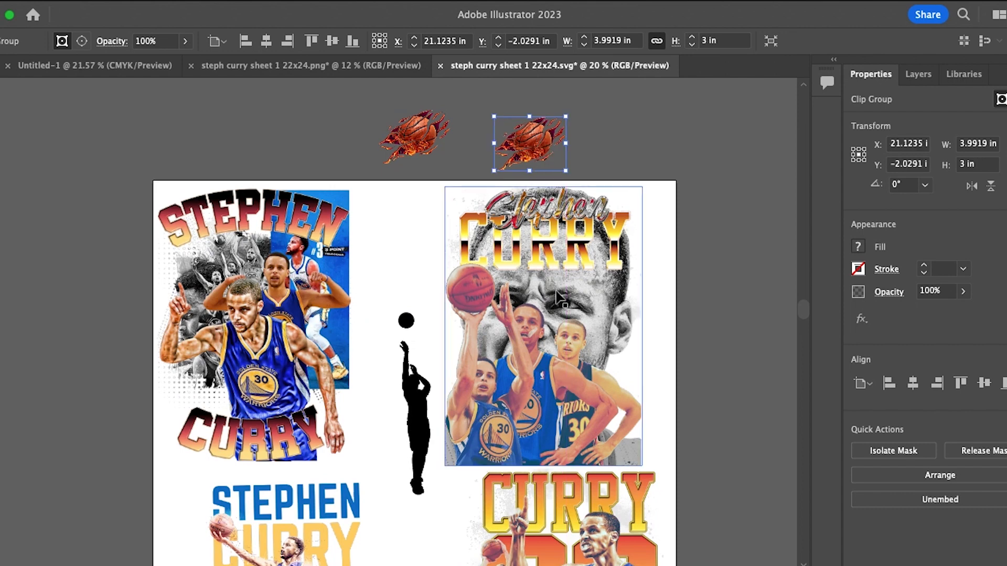
pyautogui.moveTo(554, 297); pyautogui.dragTo(727, 240)
# Shift the black shooter silhouette right, undo the ball's accidental stretch, and place the ball above the shooter's hands
pyautogui.moveTo(427, 387); pyautogui.dragTo(481, 342)
pyautogui.moveTo(407, 322)
pyautogui.mouseDown()
pyautogui.moveTo(397, 350)
pyautogui.moveTo(443, 403)
pyautogui.moveTo(408, 332)
pyautogui.mouseUp()
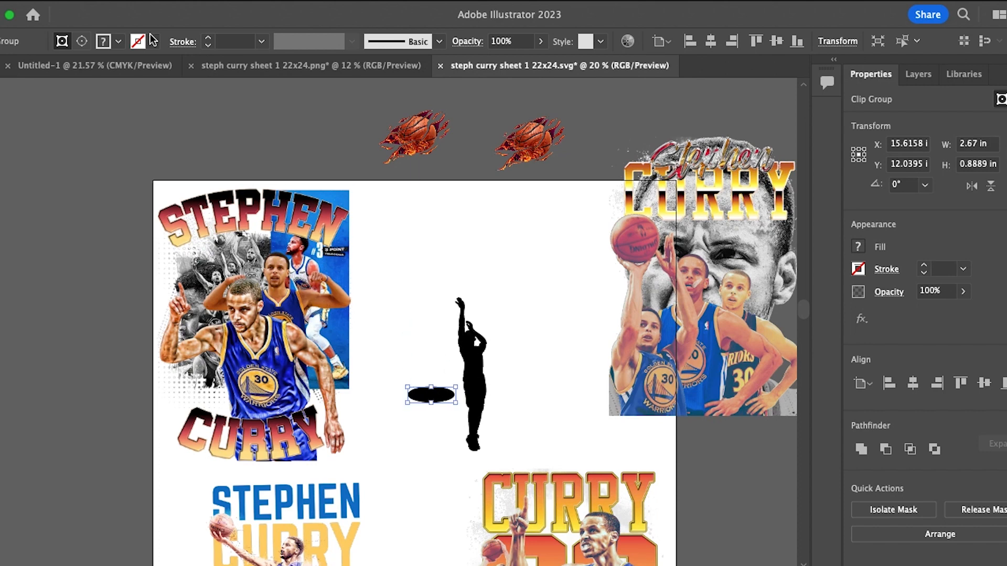
pyautogui.click(113, 1)
pyautogui.click(128, 11)
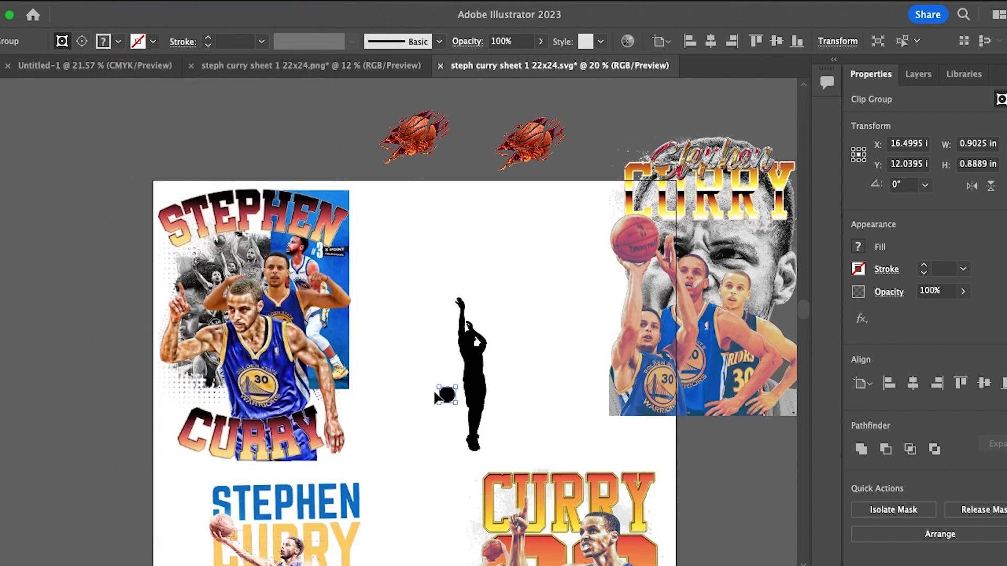
pyautogui.moveTo(446, 395); pyautogui.dragTo(456, 277)
# Try to recolor the shooter silhouette with a solid black fill
pyautogui.click(476, 370)
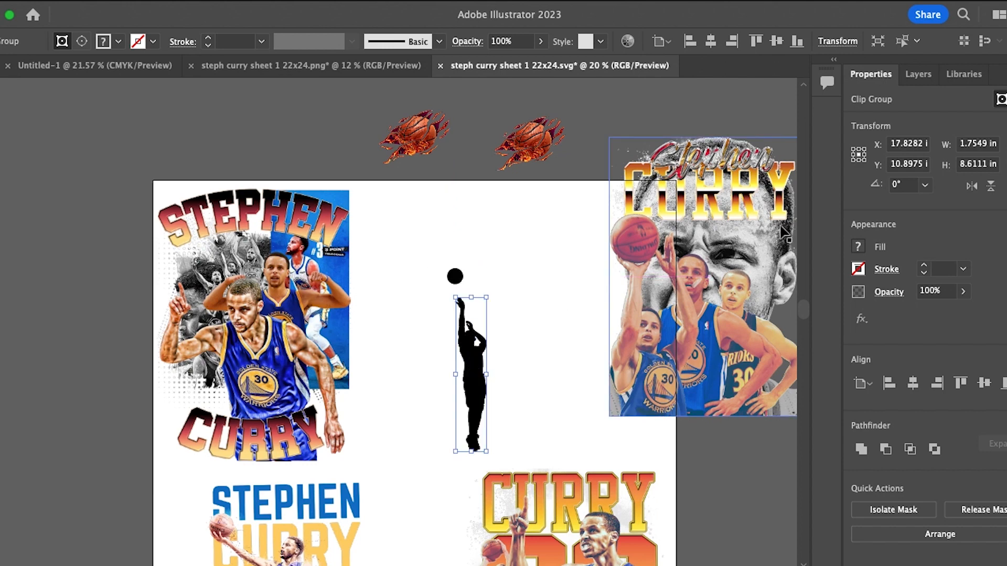
pyautogui.click(868, 257)
pyautogui.click(785, 276)
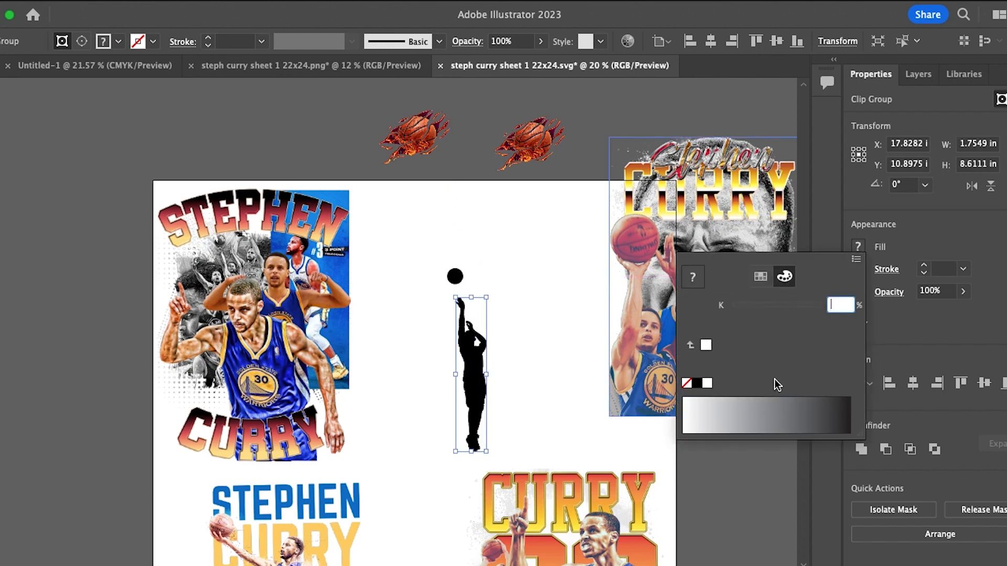
pyautogui.click(697, 383)
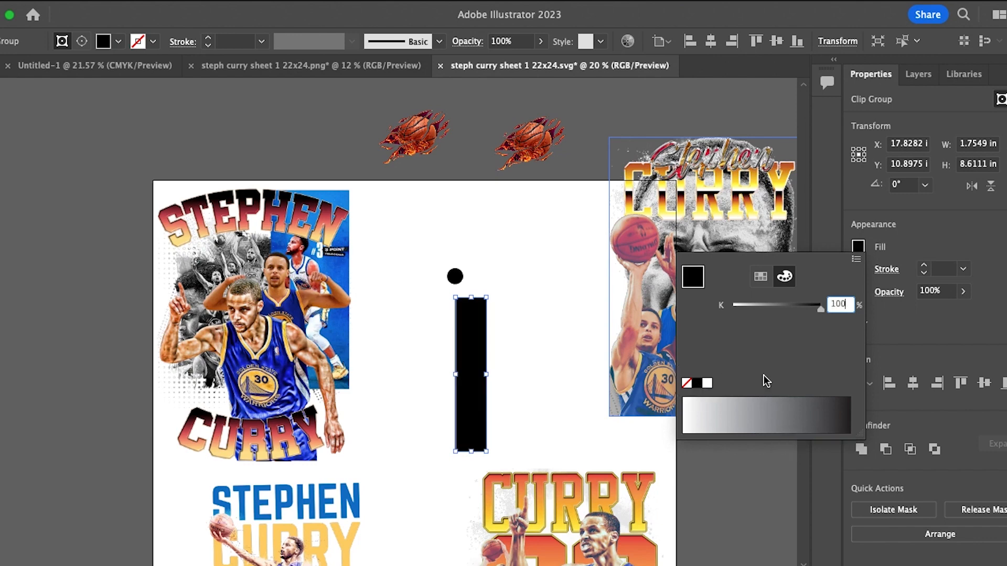
# Undo the fill color changes on the shooter silhouette
pyautogui.click(126, 2)
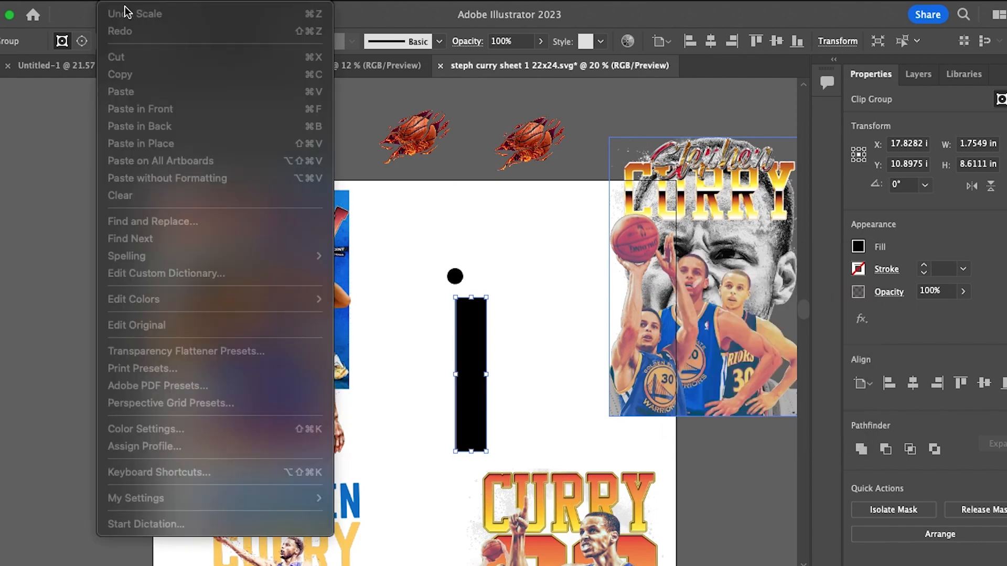
pyautogui.click(427, 229)
pyautogui.click(459, 233)
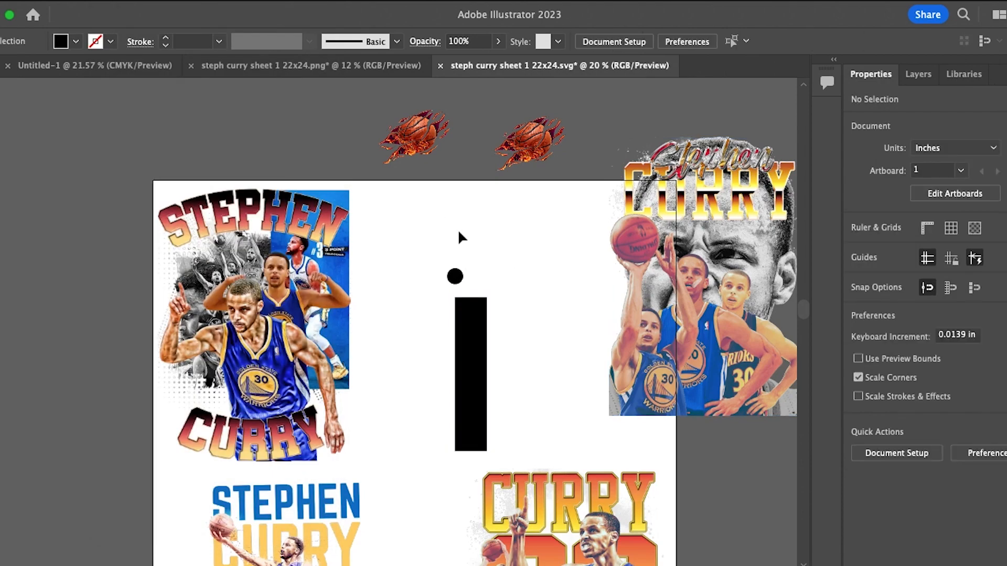
pyautogui.click(130, 3)
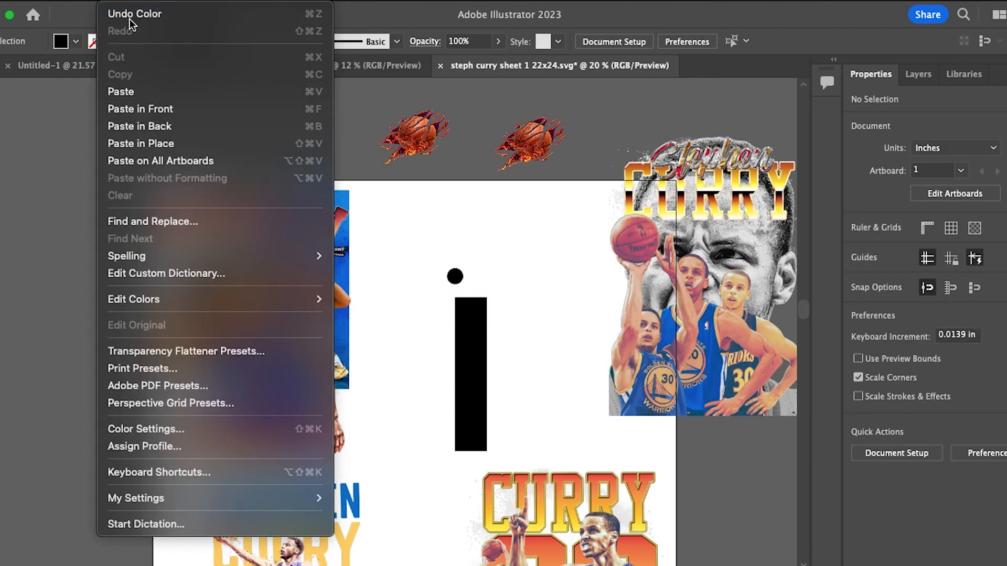
pyautogui.click(130, 19)
pyautogui.click(130, 3)
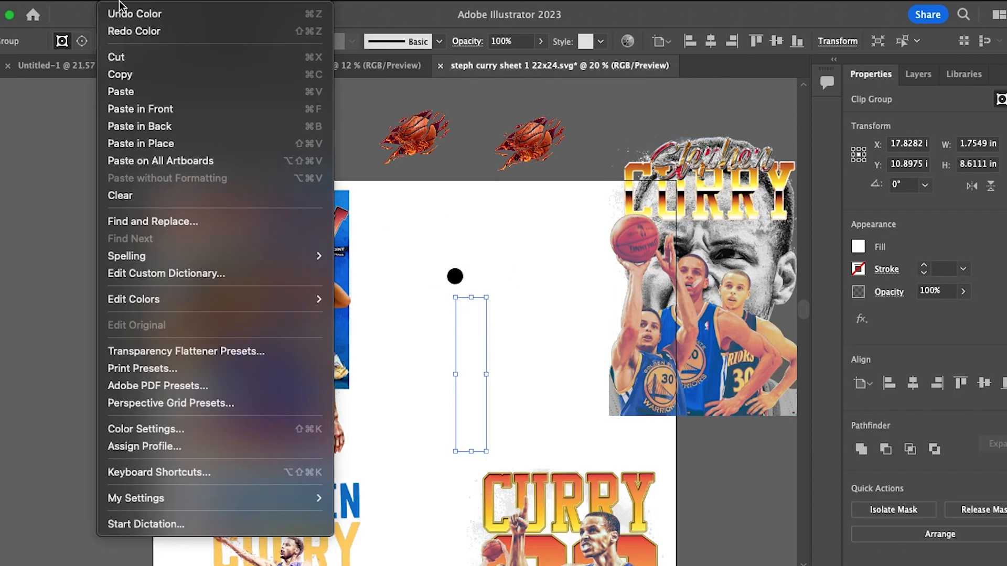
pyautogui.click(131, 12)
pyautogui.click(389, 334)
pyautogui.click(475, 383)
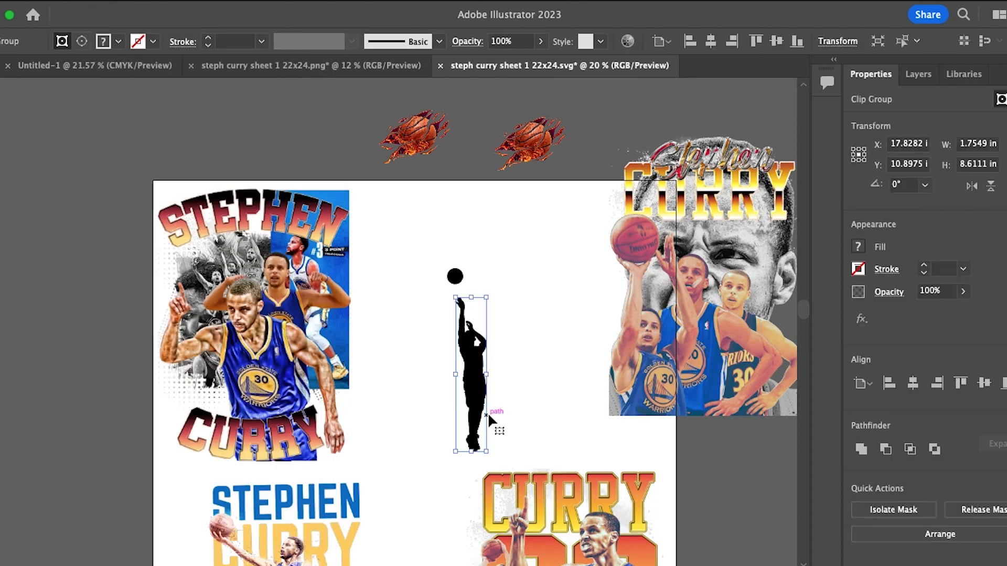
# Move the Stephen Curry poster across the artboard's left edge and shift the shooter silhouette left, away from the ball
pyautogui.click(455, 274)
pyautogui.click(475, 402)
pyautogui.click(313, 331)
pyautogui.moveTo(281, 313); pyautogui.dragTo(146, 270)
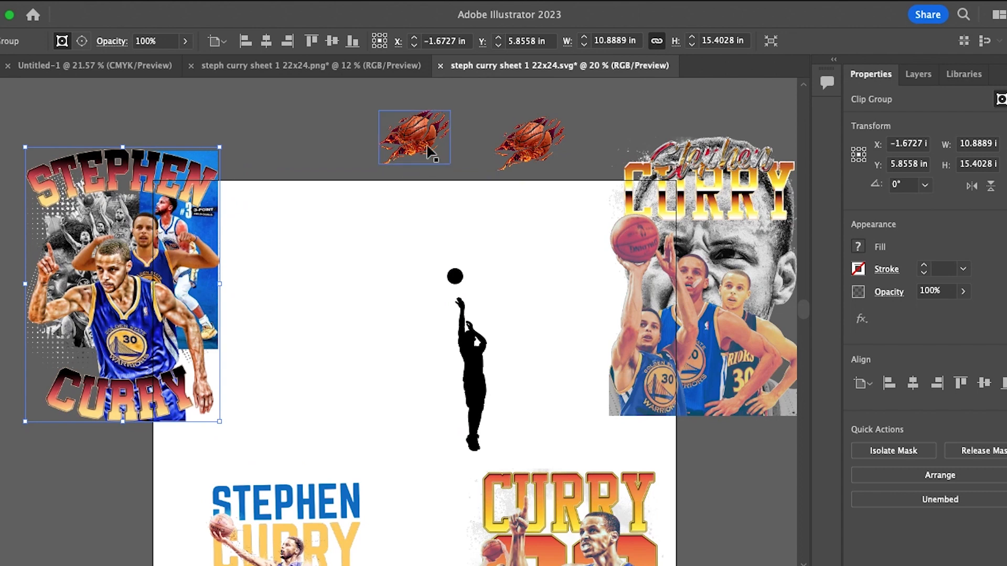
pyautogui.moveTo(480, 362); pyautogui.dragTo(360, 313)
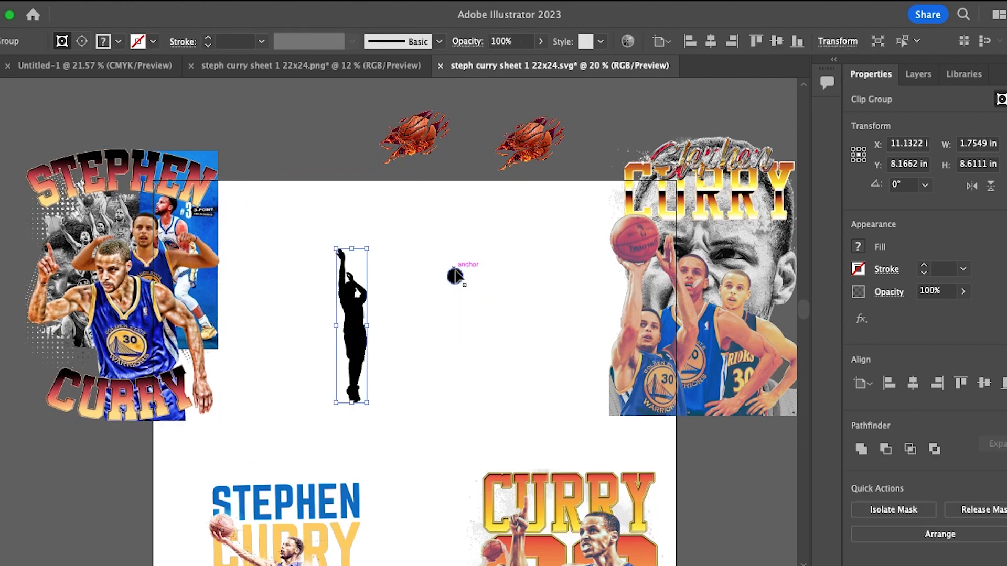
# Reposition the black ball, both upper Curry posters and one flaming basketball individually around the top half of the artboard
pyautogui.moveTo(462, 280); pyautogui.dragTo(493, 296)
pyautogui.moveTo(133, 243)
pyautogui.mouseDown()
pyautogui.moveTo(211, 263)
pyautogui.moveTo(130, 238)
pyautogui.mouseUp()
pyautogui.moveTo(676, 275); pyautogui.dragTo(593, 275)
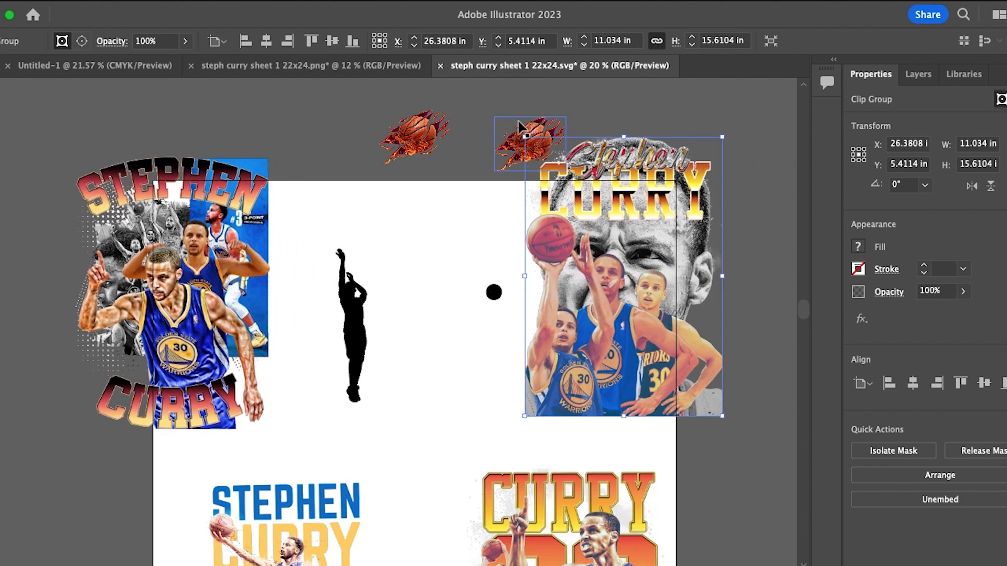
pyautogui.moveTo(416, 141); pyautogui.dragTo(393, 183)
# Move the Curry face collage slightly down and right, and align the Stephen Curry poster with the artboard's left edge
pyautogui.scroll(-10, 442, 293)
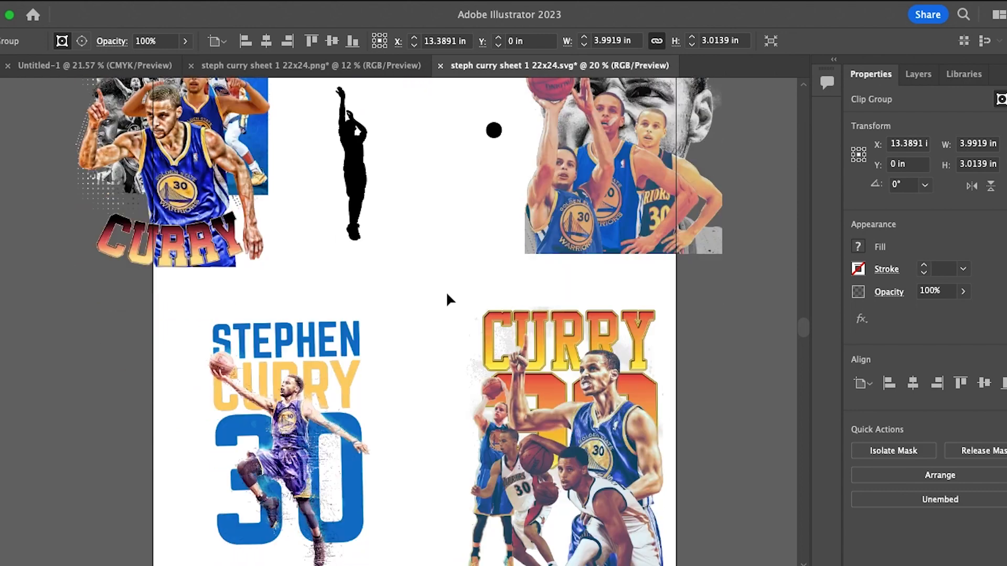
pyautogui.scroll(10, 447, 299)
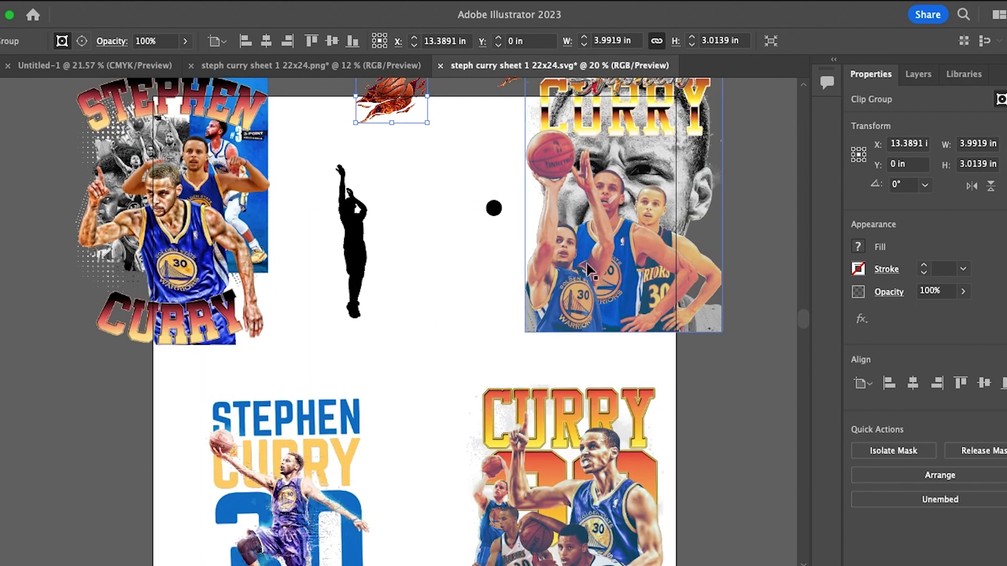
pyautogui.moveTo(608, 209); pyautogui.dragTo(610, 269)
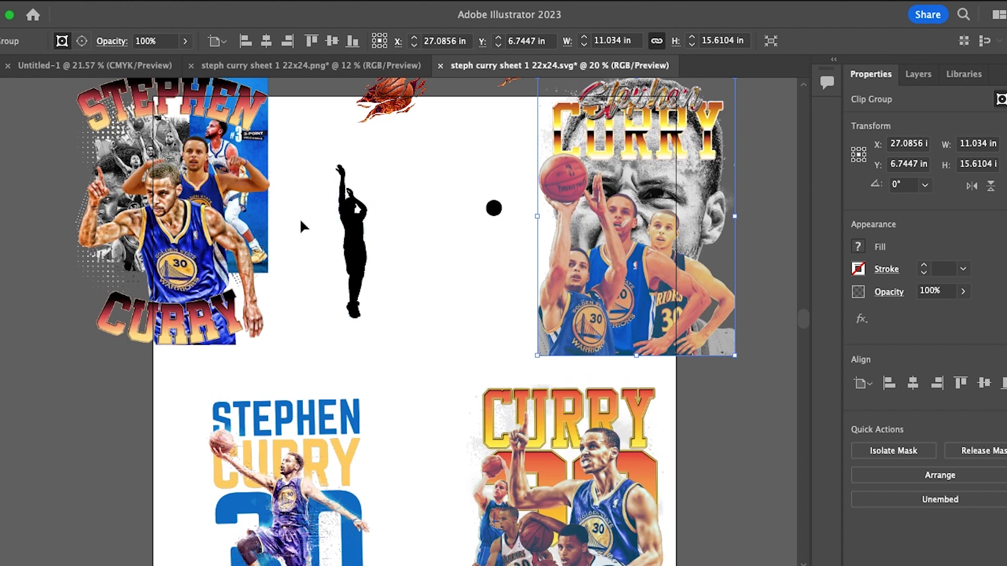
pyautogui.moveTo(187, 184); pyautogui.dragTo(265, 191)
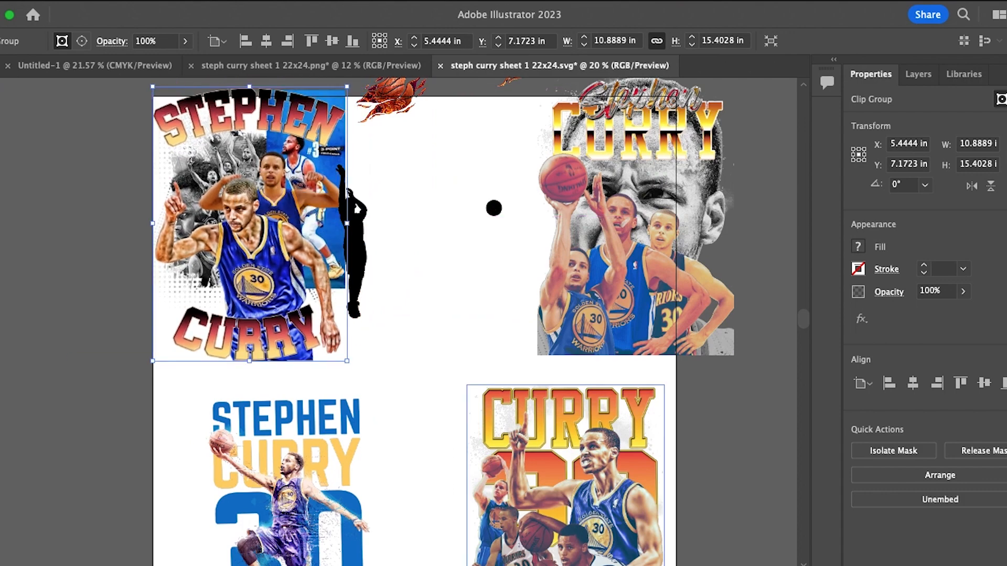
# Switch to the Canva sheet in Chrome, view the whole layout at 13% zoom, and return to Illustrator
pyautogui.click(725, 557)
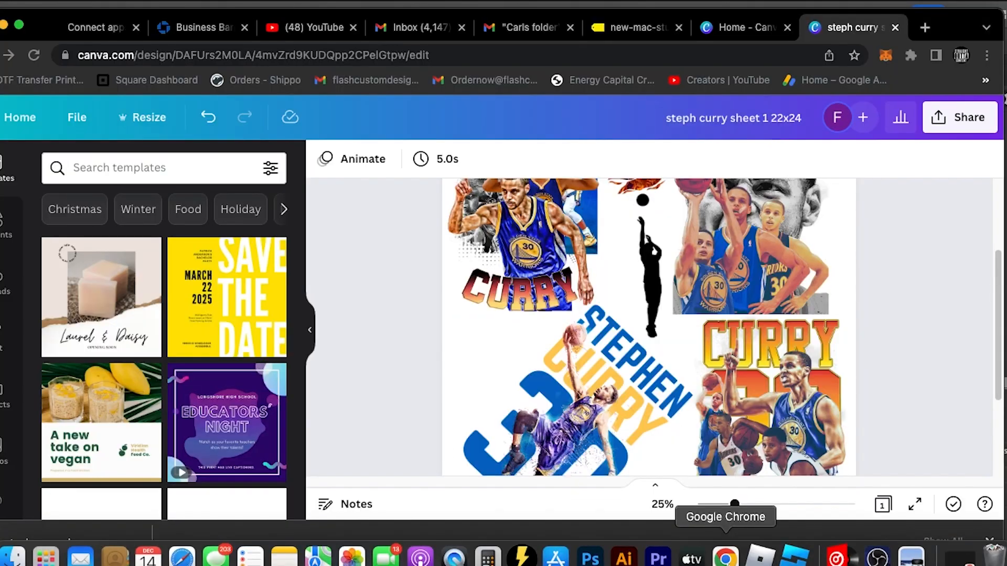
pyautogui.moveTo(733, 504); pyautogui.dragTo(708, 504)
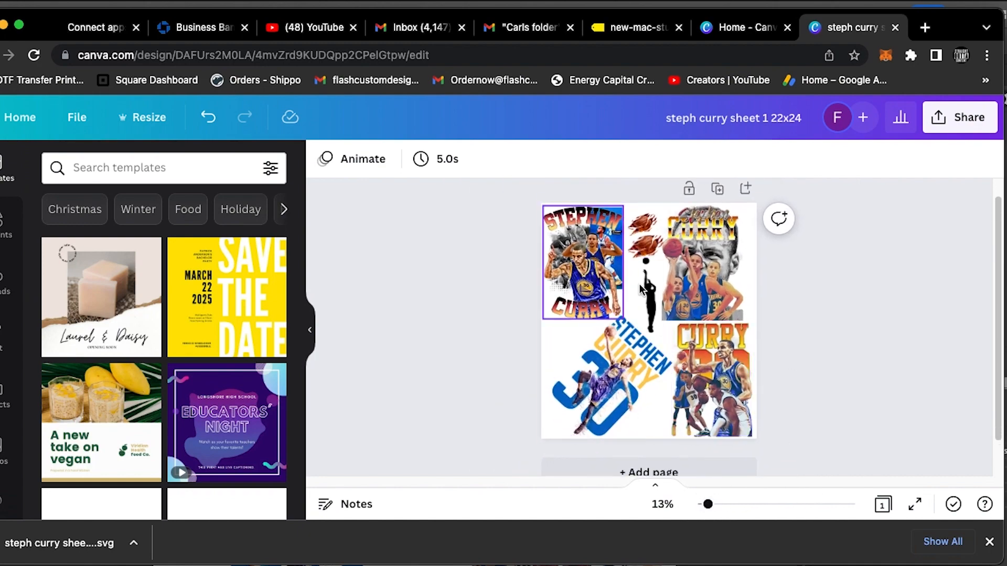
pyautogui.click(758, 564)
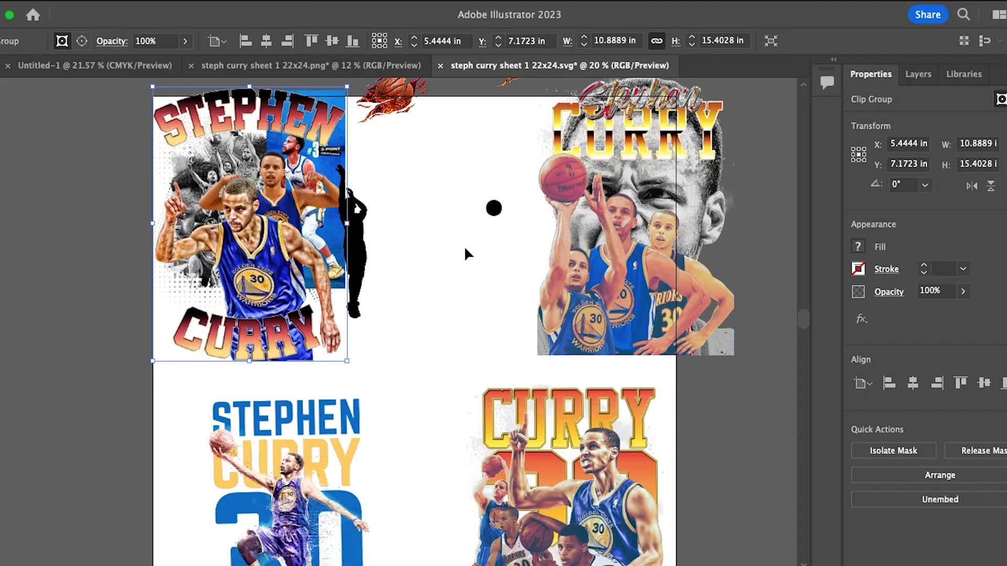
# Move the Curry face collage down and left, and place the shooter silhouette in the gap between the two upper posters
pyautogui.moveTo(652, 233); pyautogui.dragTo(625, 260)
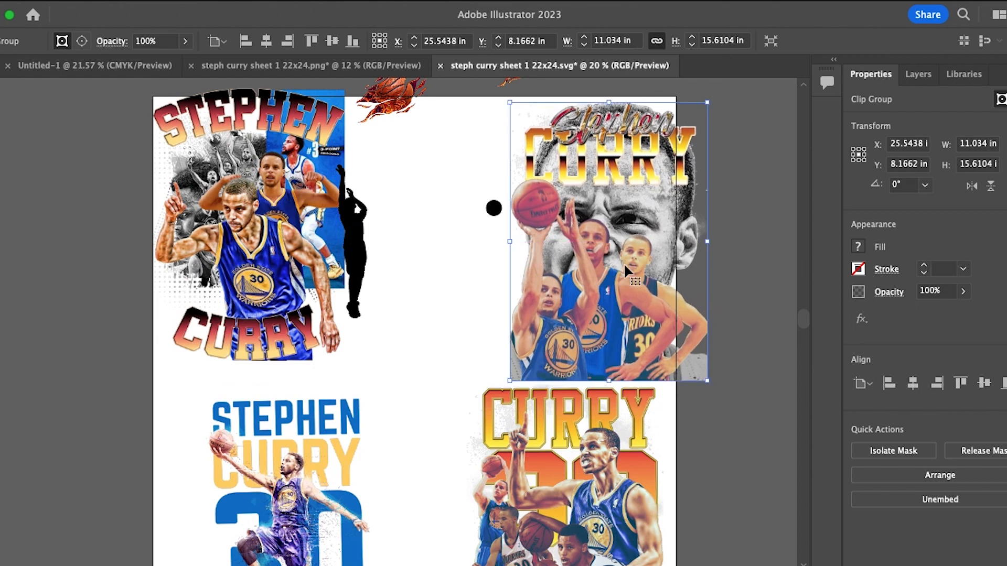
pyautogui.moveTo(349, 233); pyautogui.dragTo(423, 290)
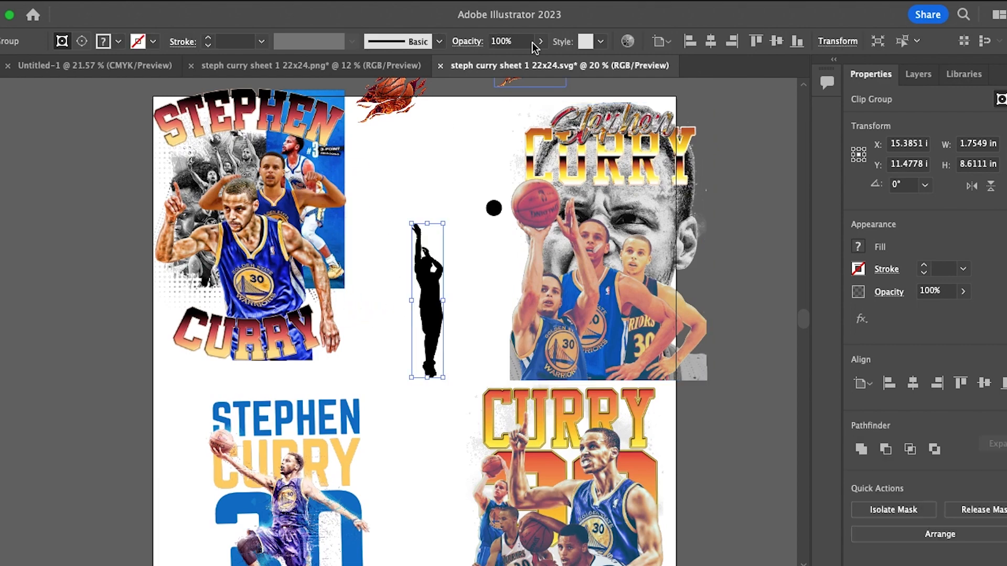